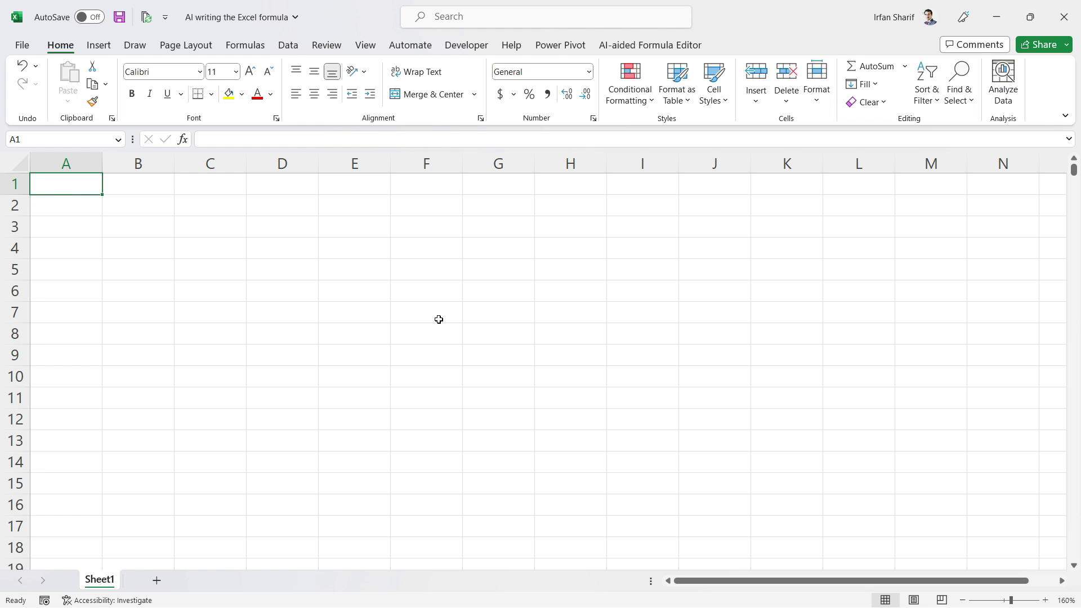
Step: Enter the header Date in A1 and the start date 1 Jan 2021 in A2
{"action": "type", "text": "Date"}
{"action": "key", "text": "Return"}
{"action": "key", "text": "Up"}
{"action": "key", "text": "Up"}
{"action": "key", "text": "Down"}
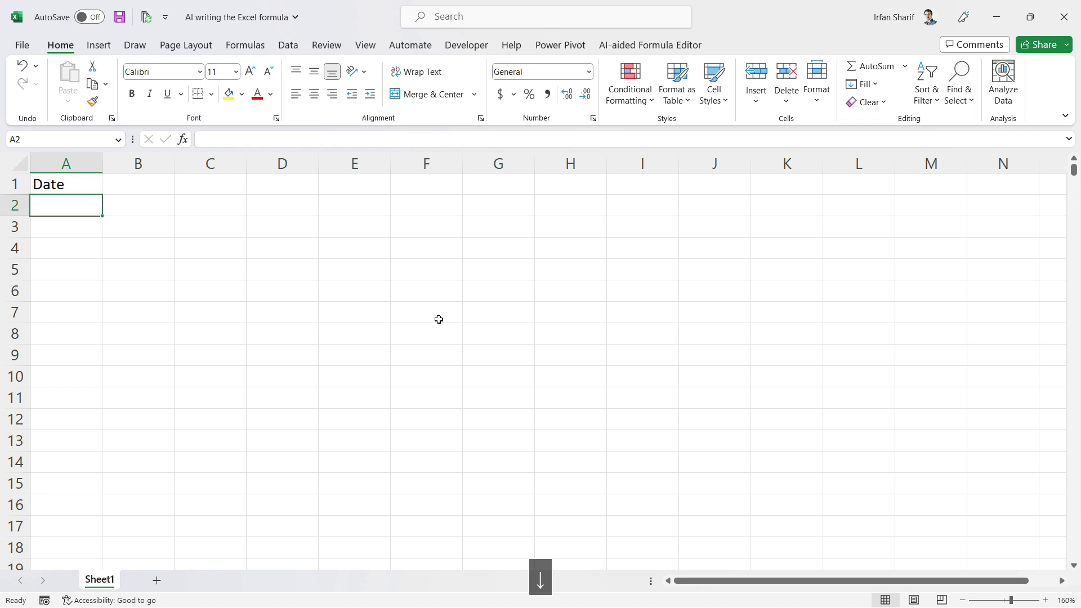
{"action": "type", "text": "1 J"}
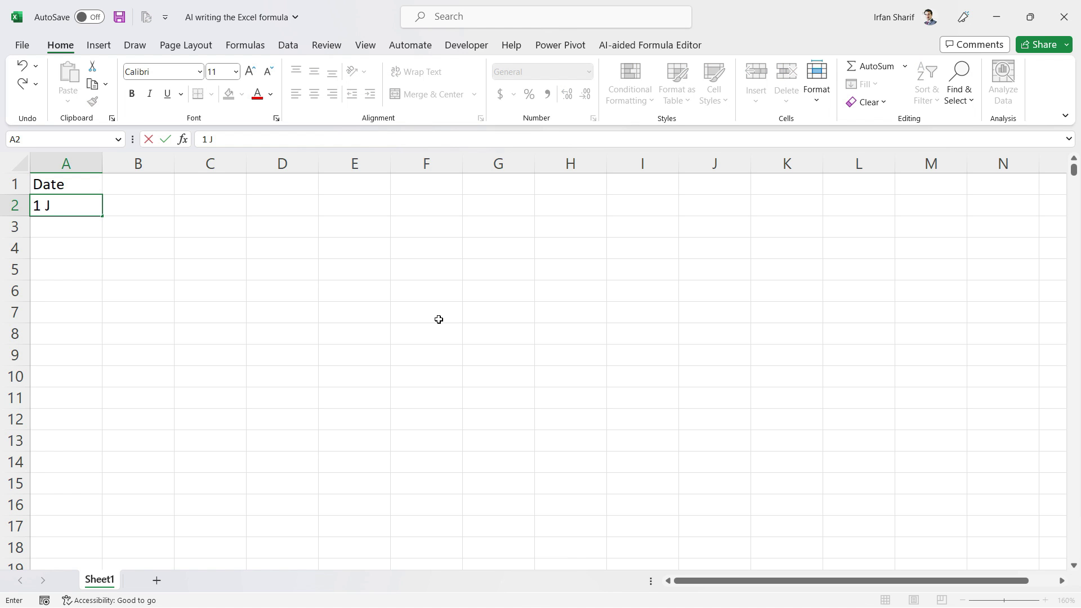
{"action": "type", "text": "an 2021"}
{"action": "key", "text": "Return"}
{"action": "key", "text": "Up"}
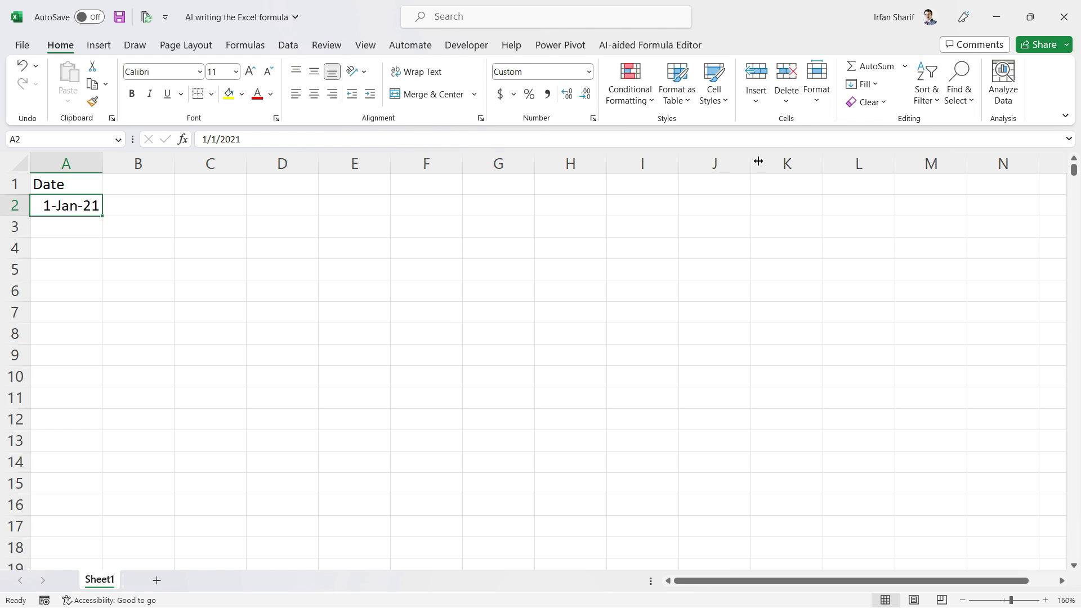
Step: Fill a daily date series down column A from A2 with the stop value 31 Dec 2023
{"action": "left_click", "coordinate": [877, 88]}
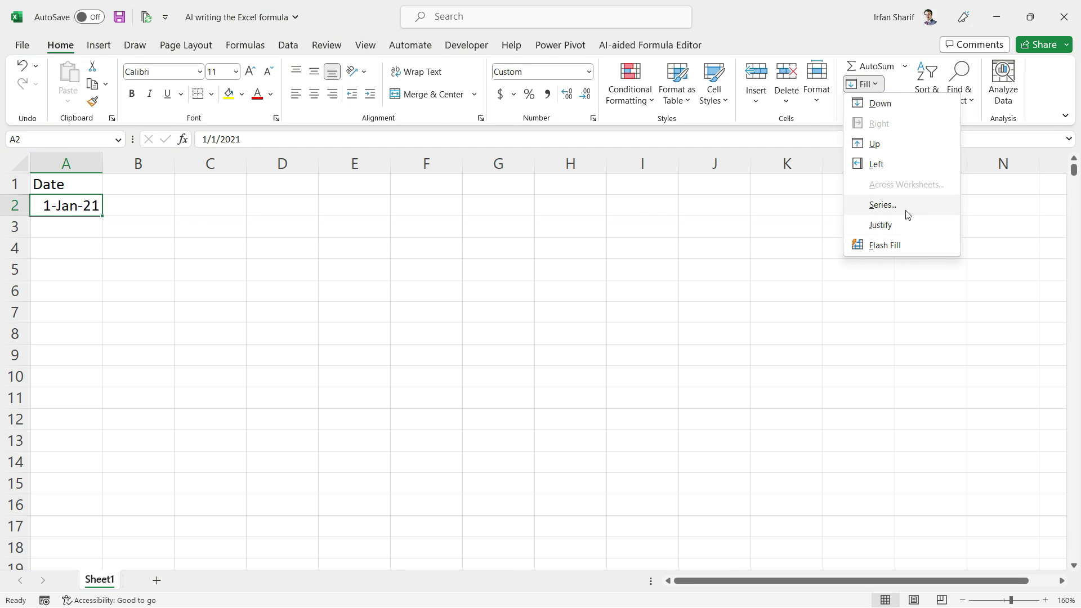
{"action": "left_click", "coordinate": [904, 210]}
{"action": "left_click", "coordinate": [680, 168]}
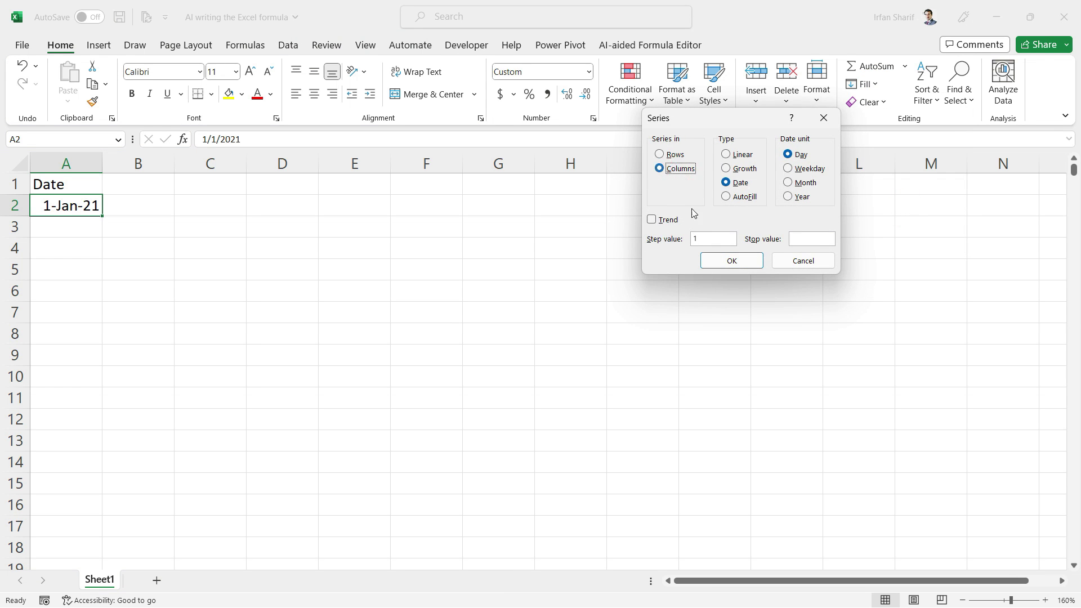
{"action": "left_click", "coordinate": [810, 239]}
{"action": "type", "text": "31 Dec 2023"}
{"action": "left_click", "coordinate": [734, 261]}
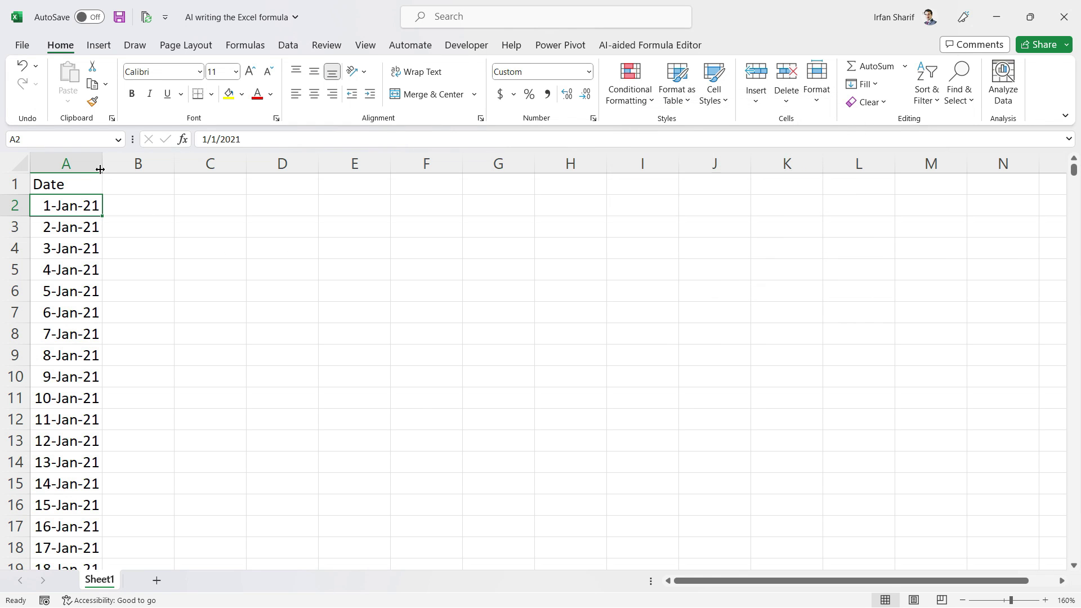
Step: Widen column A slightly and check the end of the date series before returning to A1
{"action": "left_click_drag", "start_coordinate": [100, 169], "coordinate": [116, 167]}
{"action": "left_click", "coordinate": [74, 248]}
{"action": "key", "text": "ctrl+Down"}
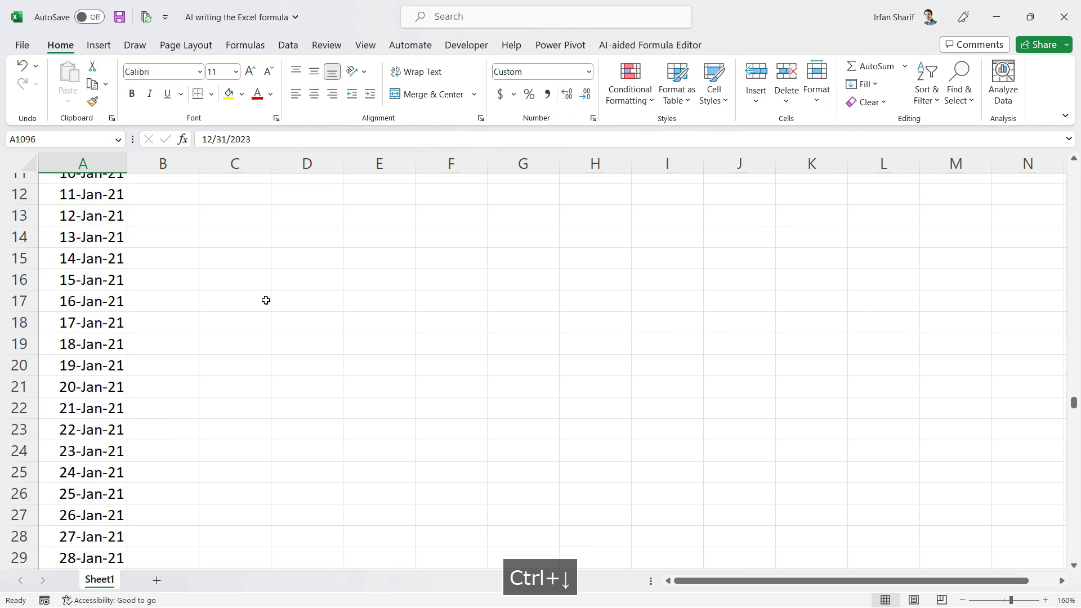
{"action": "scroll", "coordinate": [266, 300], "scroll_direction": "down", "scroll_amount": 1}
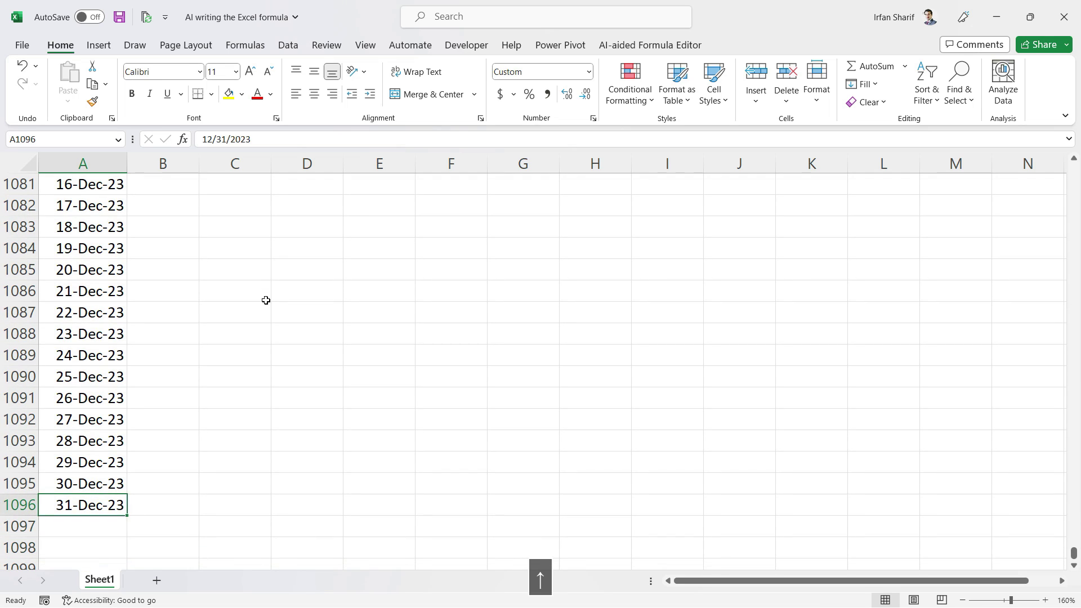
{"action": "key", "text": "ctrl+Up"}
{"action": "key", "text": "Down"}
{"action": "key", "text": "Up"}
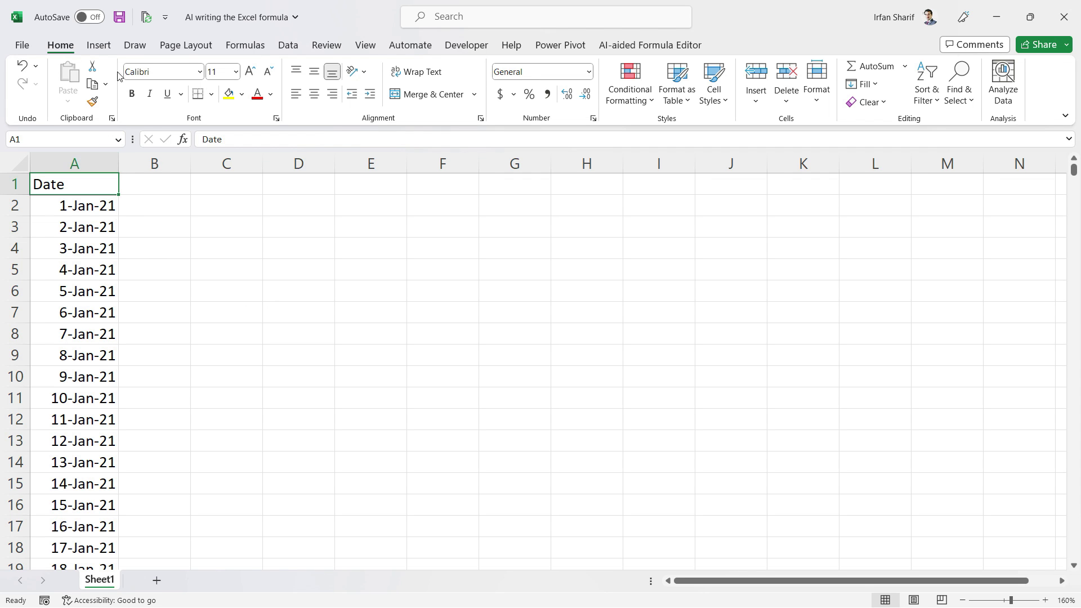
Step: Convert the date list in column A into a table
{"action": "left_click", "coordinate": [98, 45]}
{"action": "left_click", "coordinate": [132, 84]}
{"action": "left_click", "coordinate": [731, 247]}
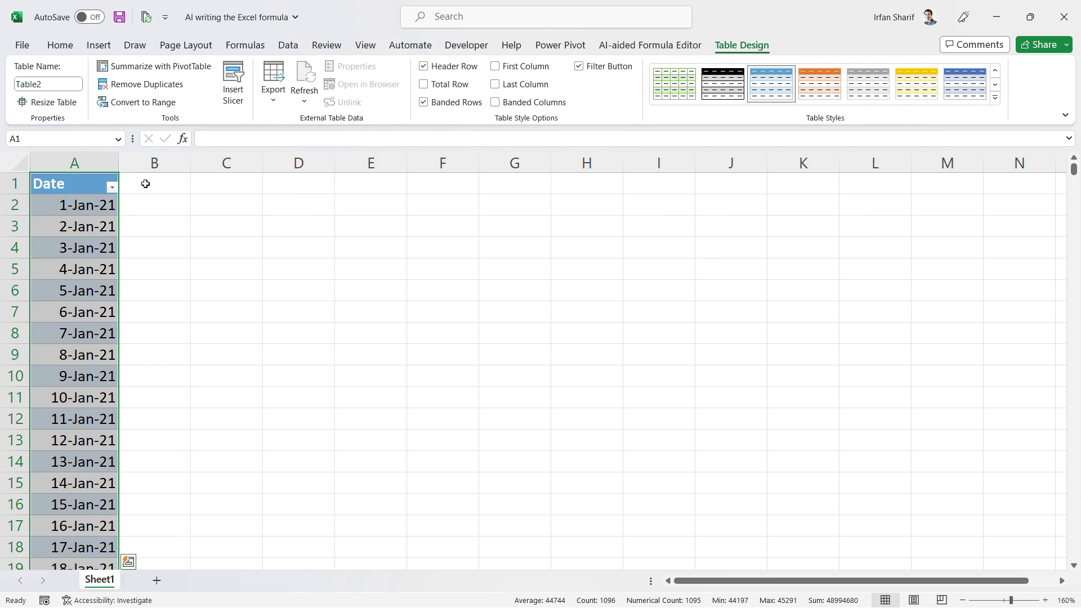
Step: Add a table column headed Year in B1 and select its first data cell, B2
{"action": "left_click", "coordinate": [145, 183]}
{"action": "type", "text": "Year"}
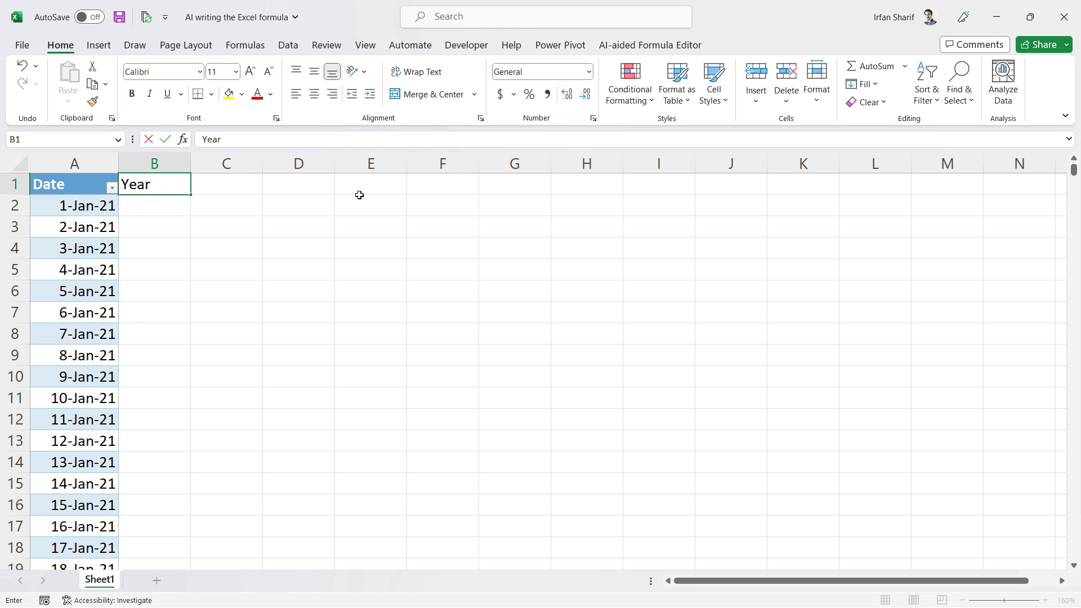
{"action": "key", "text": "Return"}
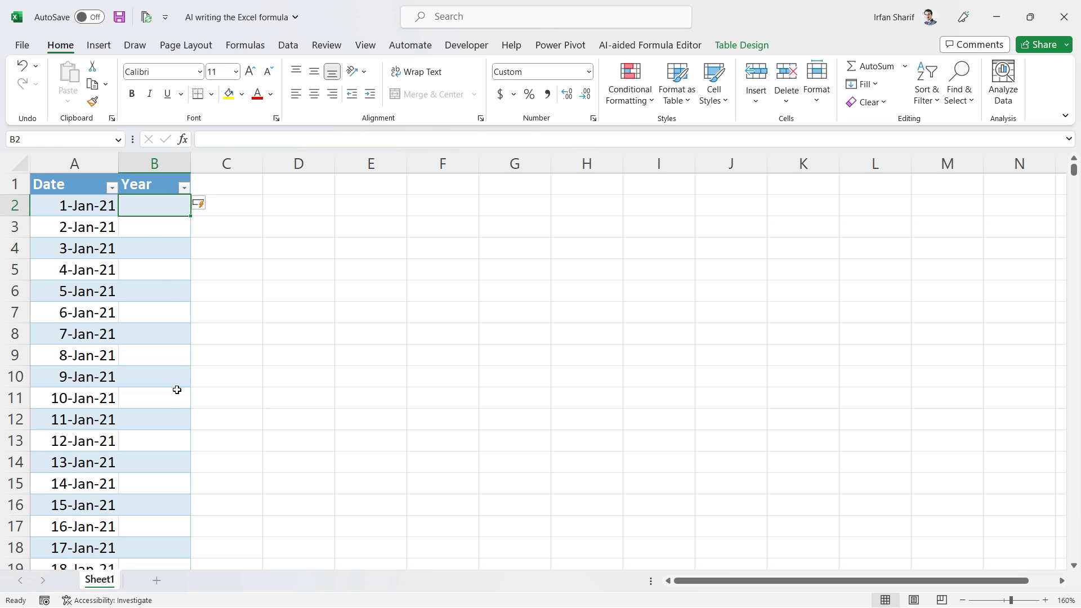
{"action": "left_click", "coordinate": [151, 220]}
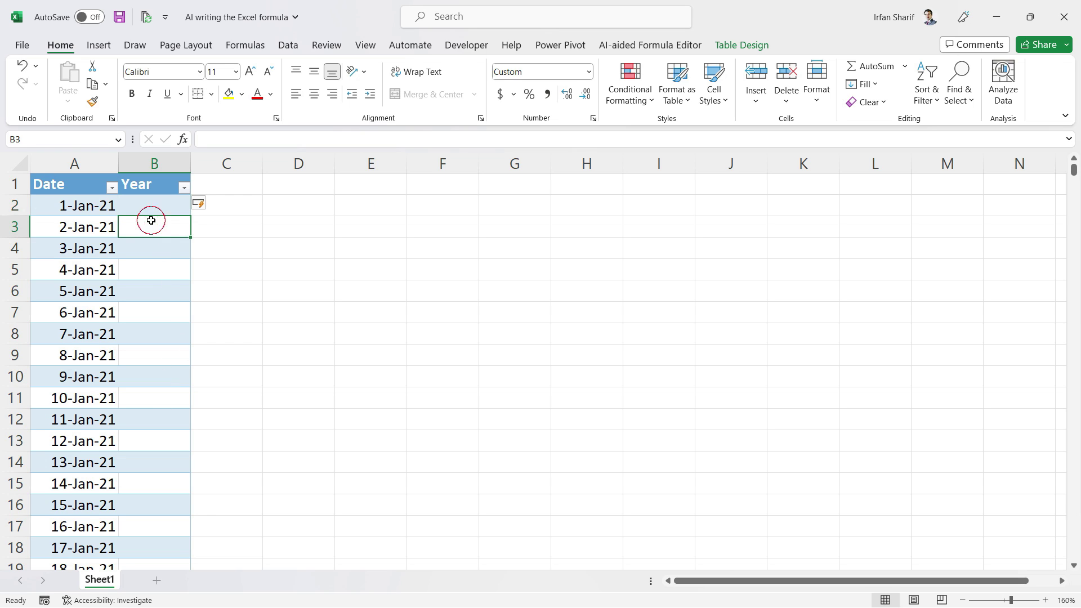
{"action": "left_click", "coordinate": [149, 205]}
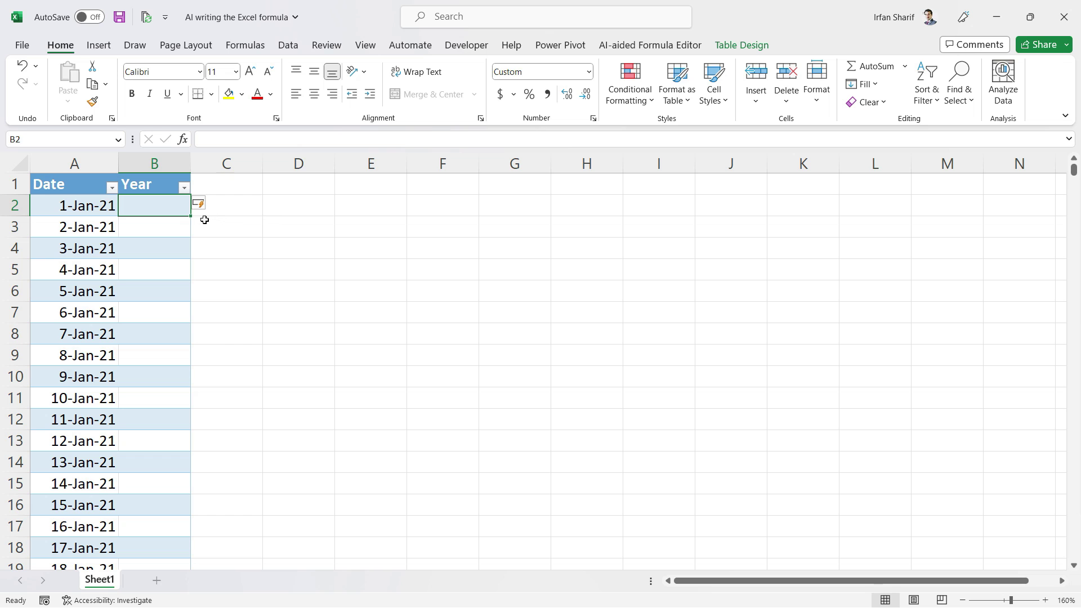
Step: Search the Office Add-ins store for "ai-aided" to locate the AI-aided Formula Editor add-in
{"action": "left_click", "coordinate": [99, 45]}
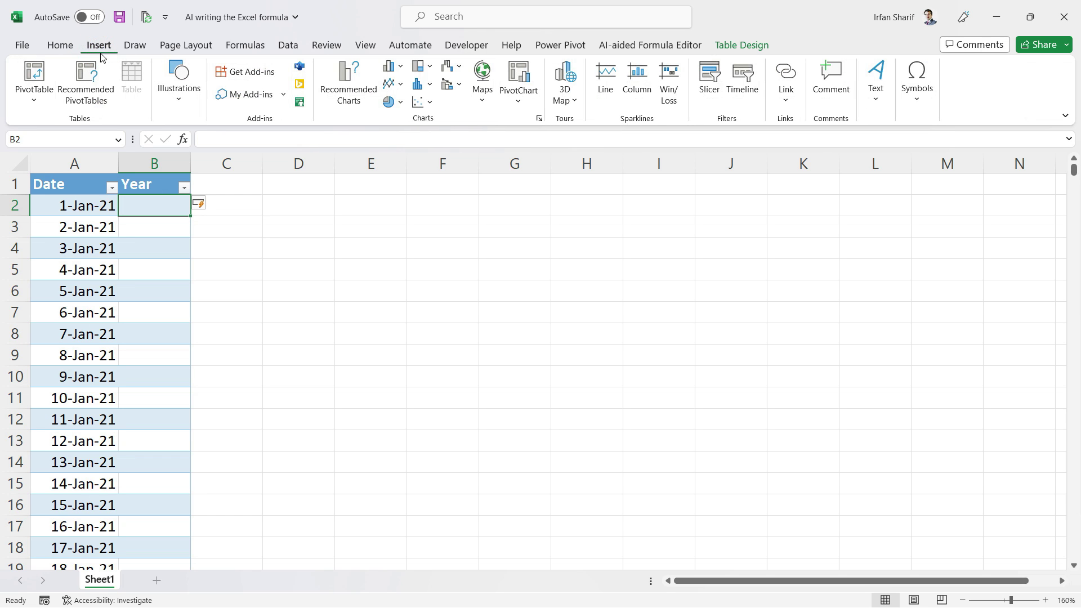
{"action": "left_click", "coordinate": [244, 73]}
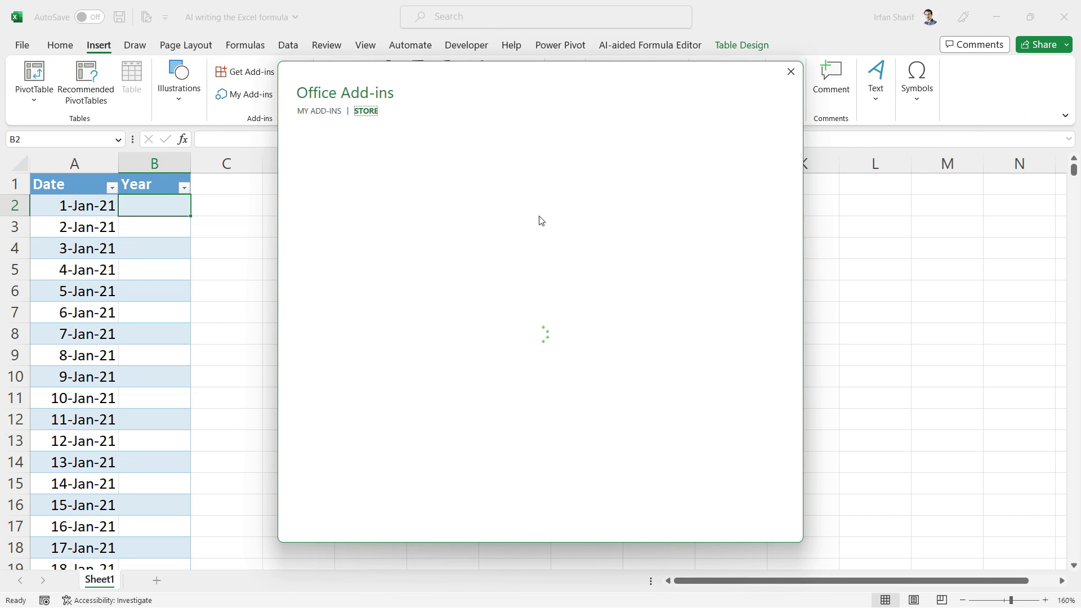
{"action": "left_click", "coordinate": [375, 175]}
{"action": "type", "text": "ai"}
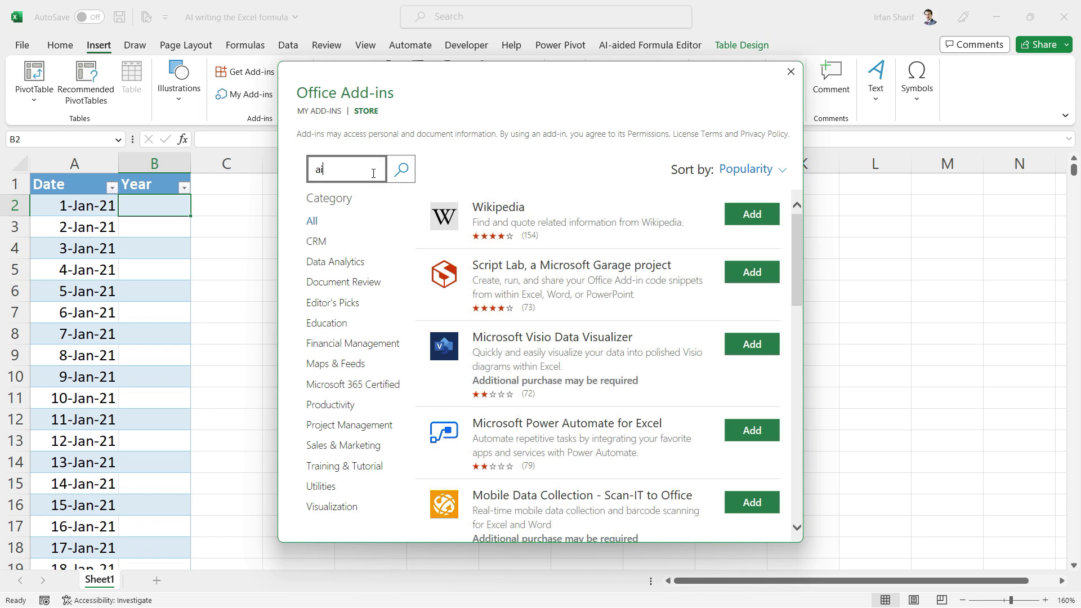
{"action": "type", "text": "-aided"}
{"action": "key", "text": "Return"}
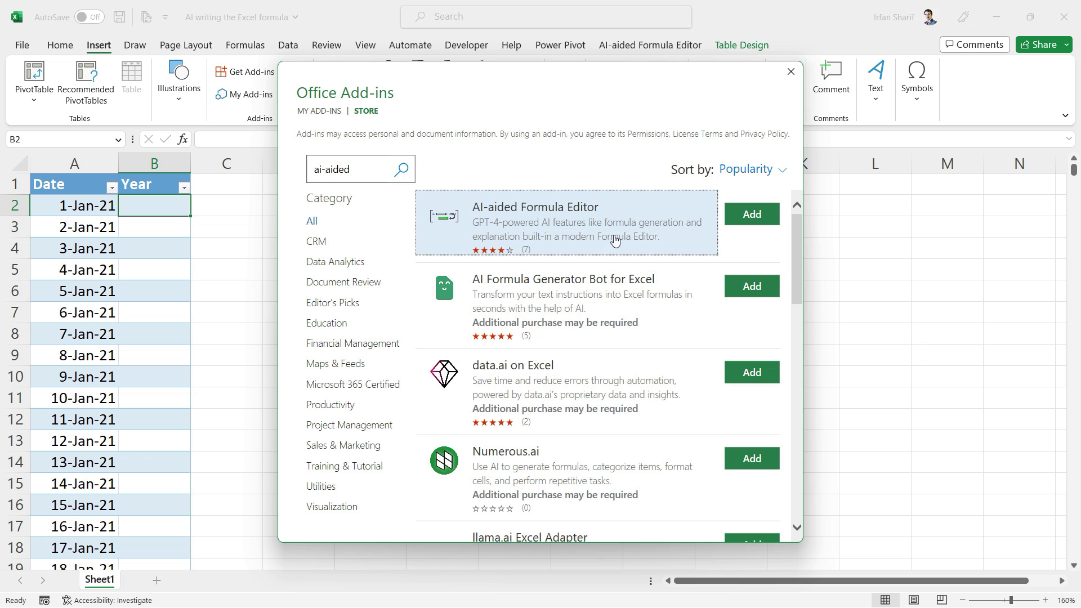
{"action": "left_click", "coordinate": [751, 215]}
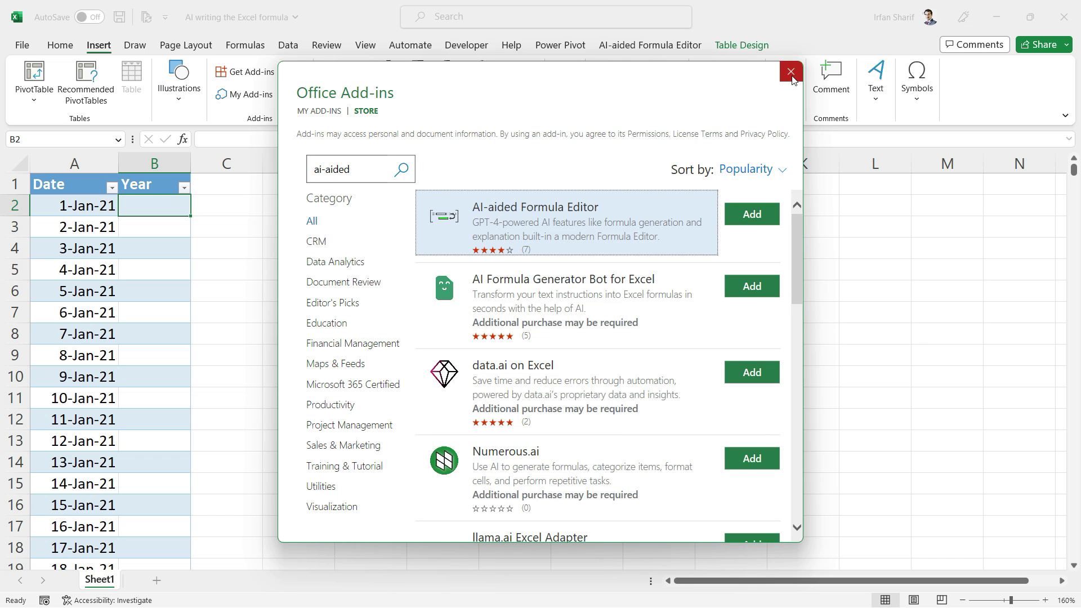
Step: Open the AI-aided Formula Editor's AI Generator, then undock its pane beside the table and enlarge it
{"action": "left_click", "coordinate": [644, 47]}
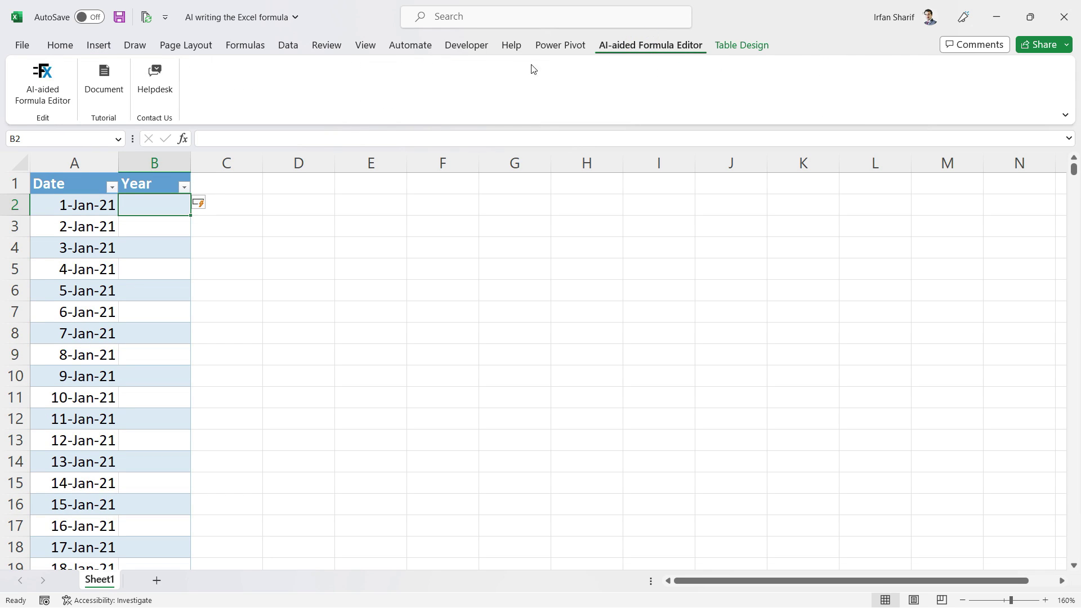
{"action": "left_click", "coordinate": [41, 83]}
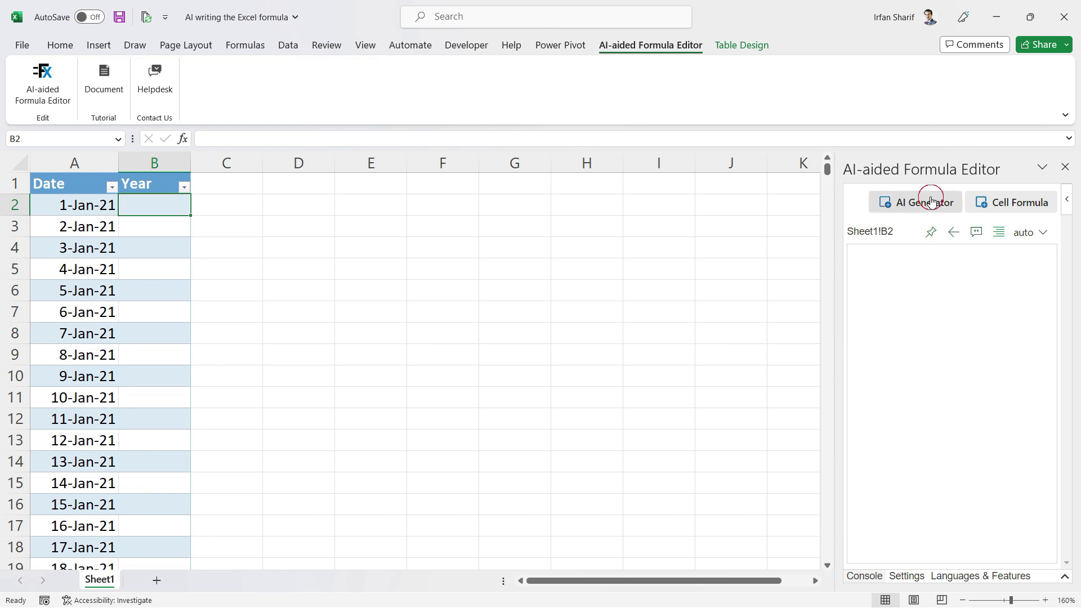
{"action": "left_click", "coordinate": [926, 201]}
{"action": "left_click_drag", "start_coordinate": [930, 171], "coordinate": [471, 164]}
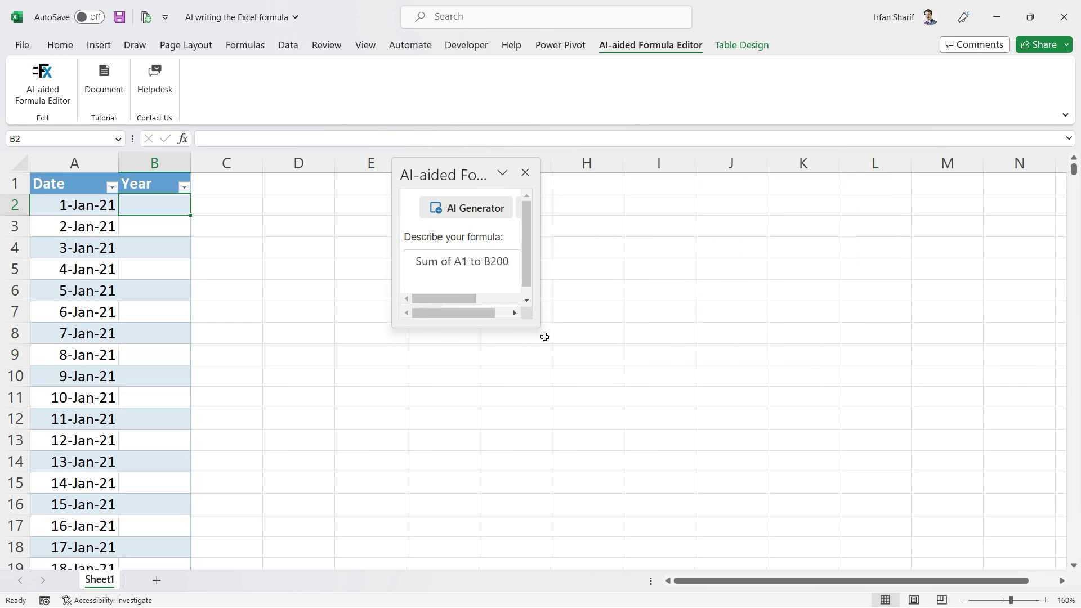
{"action": "left_click_drag", "start_coordinate": [537, 324], "coordinate": [660, 575]}
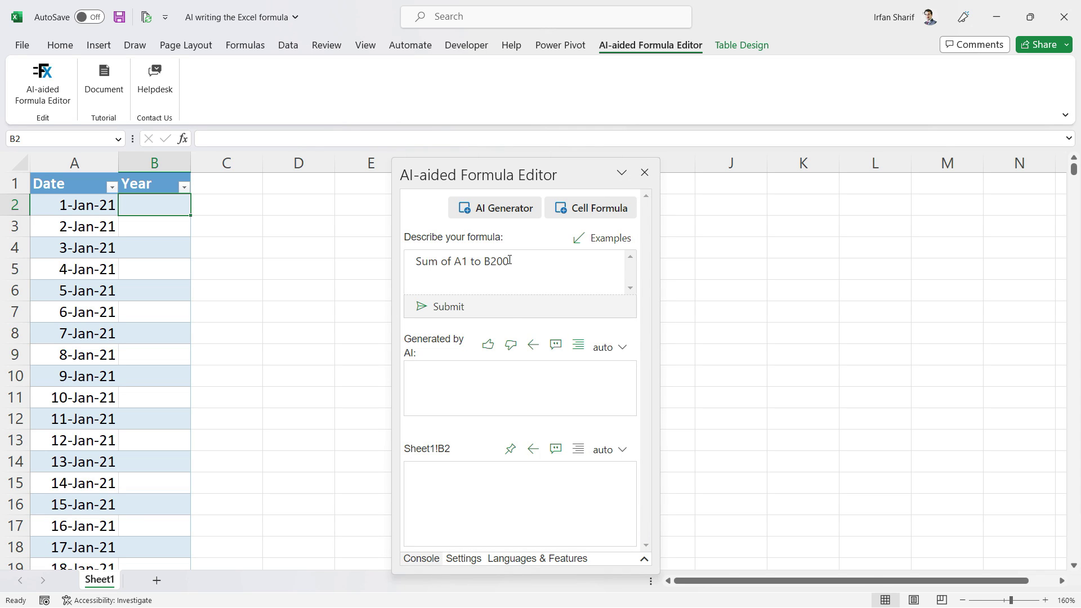
{"action": "left_click_drag", "start_coordinate": [516, 261], "coordinate": [414, 250]}
{"action": "key", "text": "BackSpace"}
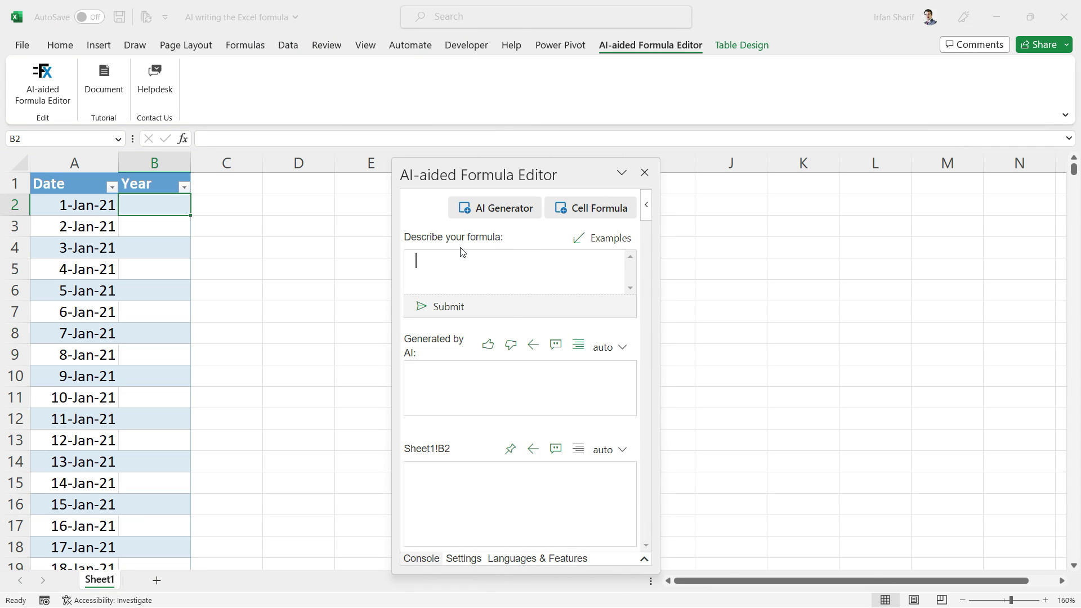
{"action": "left_click", "coordinate": [522, 214]}
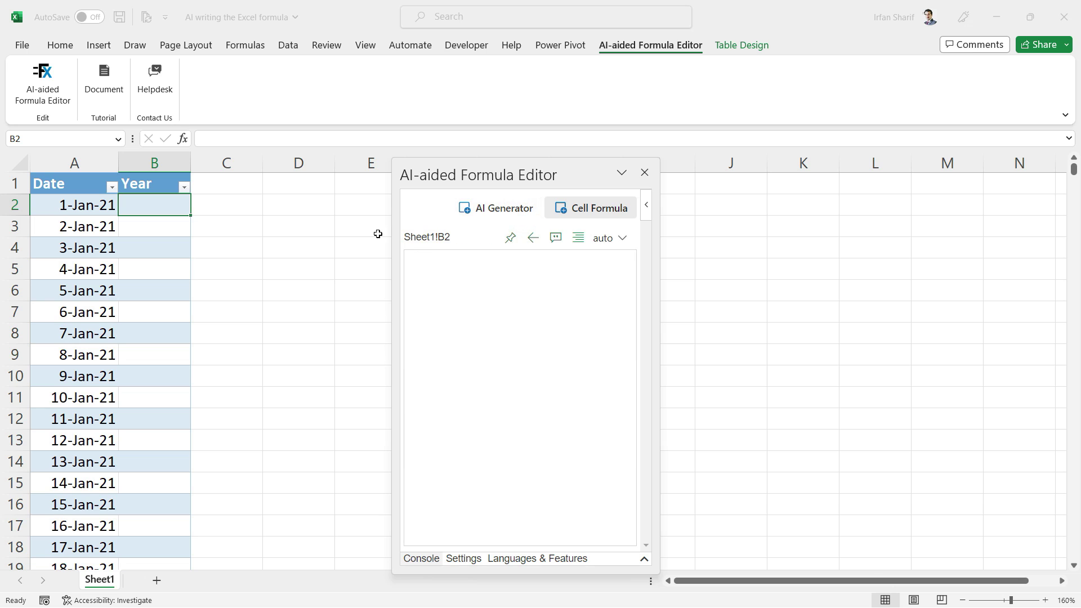
{"action": "left_click", "coordinate": [512, 216]}
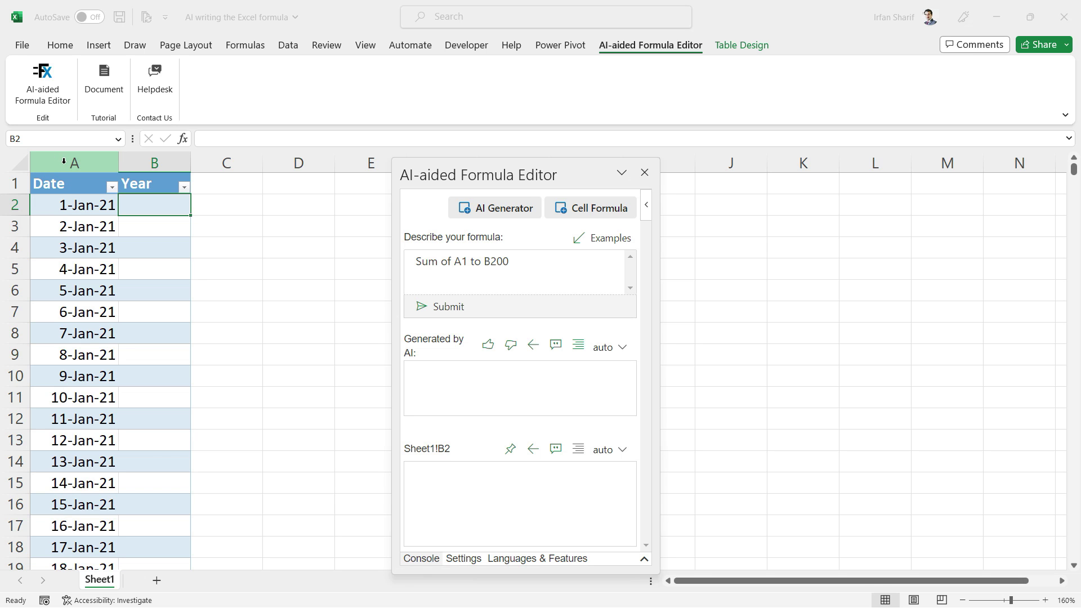
Step: Generate a formula from the description "Extract Year from A2" and insert it into B2
{"action": "left_click", "coordinate": [83, 207]}
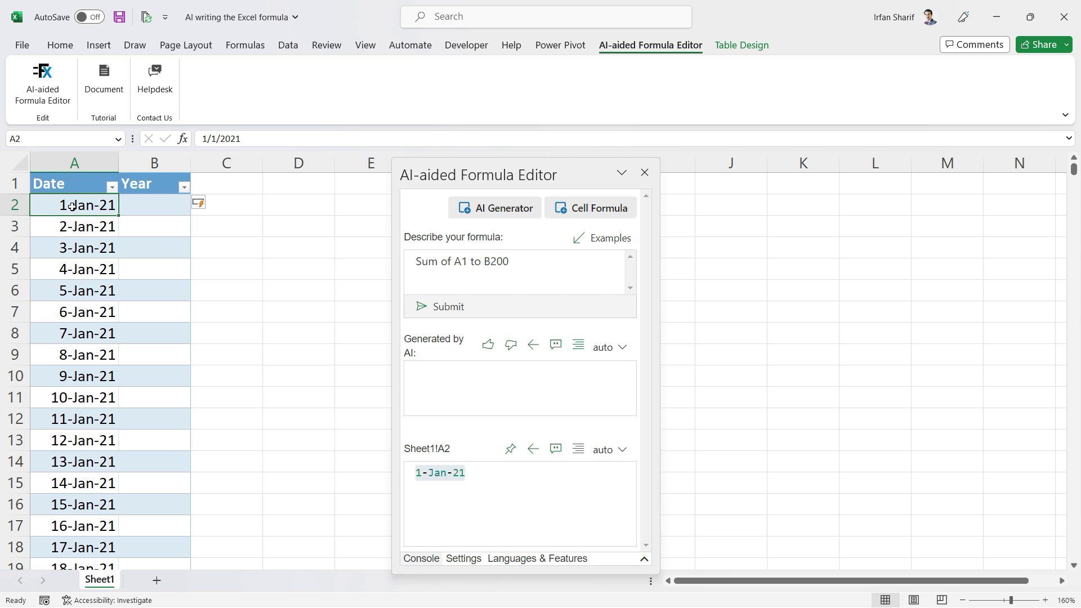
{"action": "left_click", "coordinate": [165, 210]}
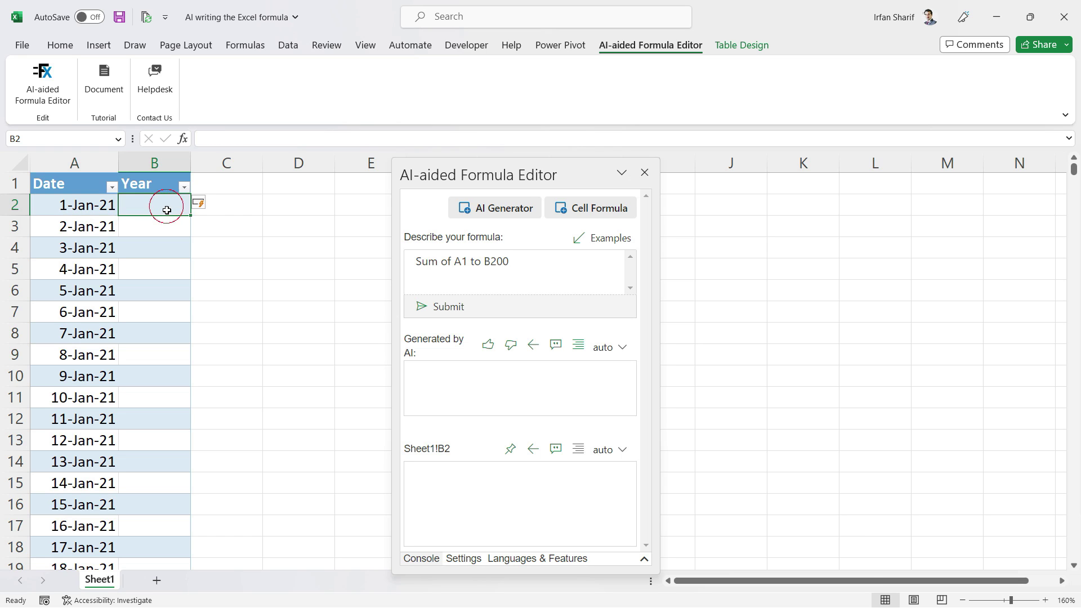
{"action": "left_click_drag", "start_coordinate": [517, 261], "coordinate": [474, 250]}
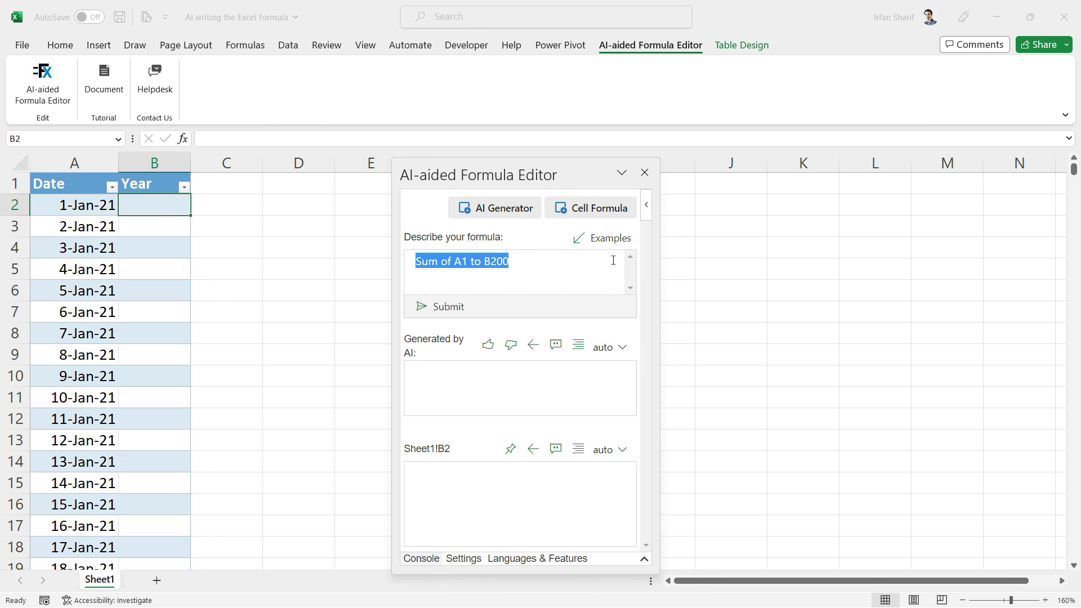
{"action": "key", "text": "BackSpace"}
{"action": "type", "text": "Extract Year from A2"}
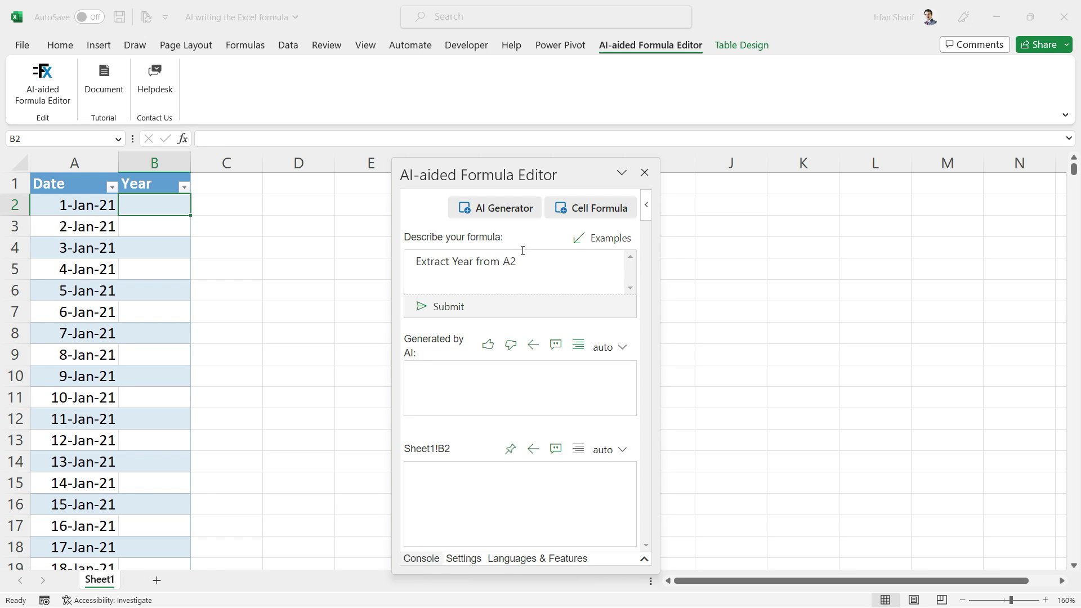
{"action": "left_click", "coordinate": [456, 309]}
{"action": "left_click", "coordinate": [534, 349]}
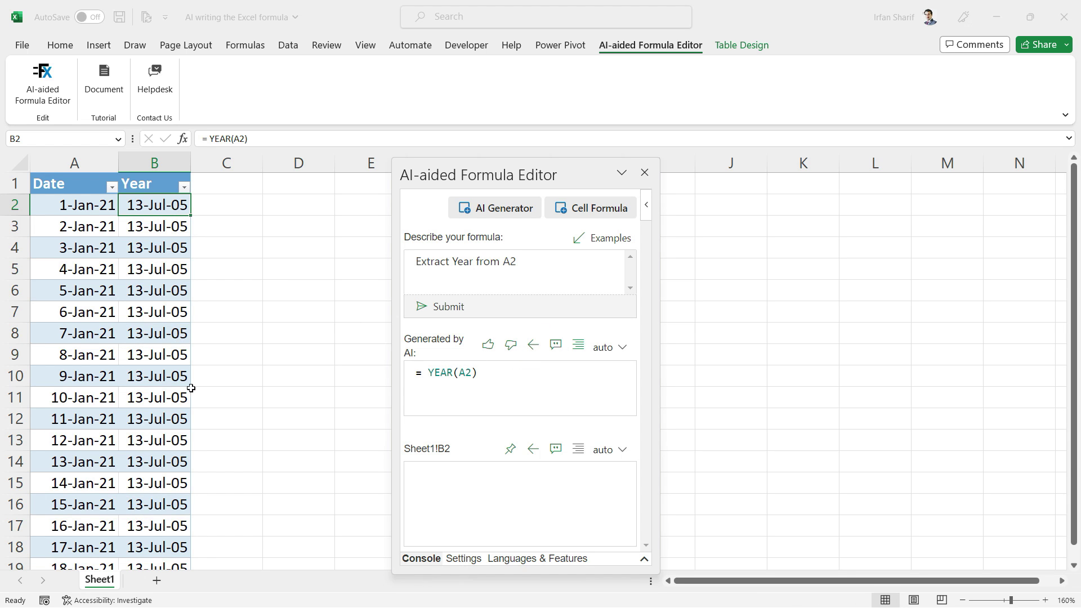
Step: Set the number format of the whole Year column to General
{"action": "left_click", "coordinate": [152, 163]}
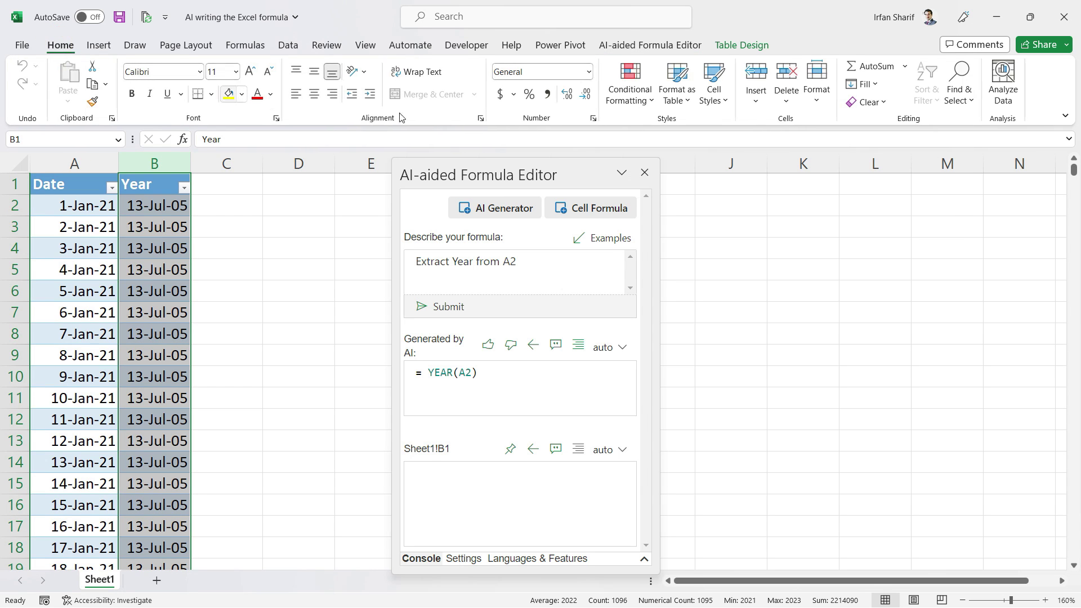
{"action": "left_click", "coordinate": [589, 71]}
{"action": "left_click", "coordinate": [571, 97]}
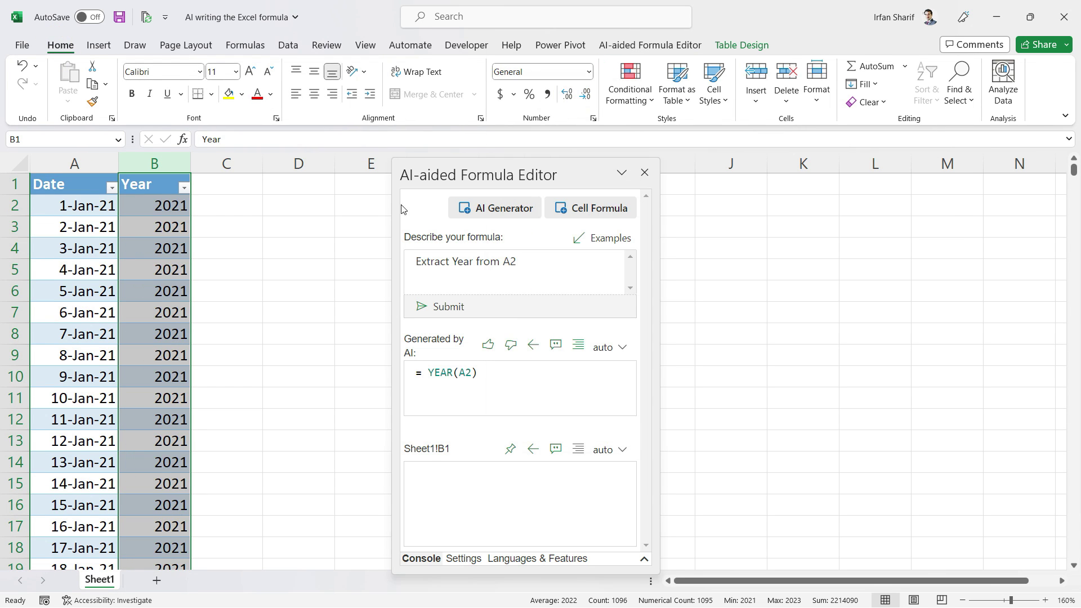
Step: Check the Year column's values against the dates from early 2021 into January 2022
{"action": "left_click", "coordinate": [169, 272]}
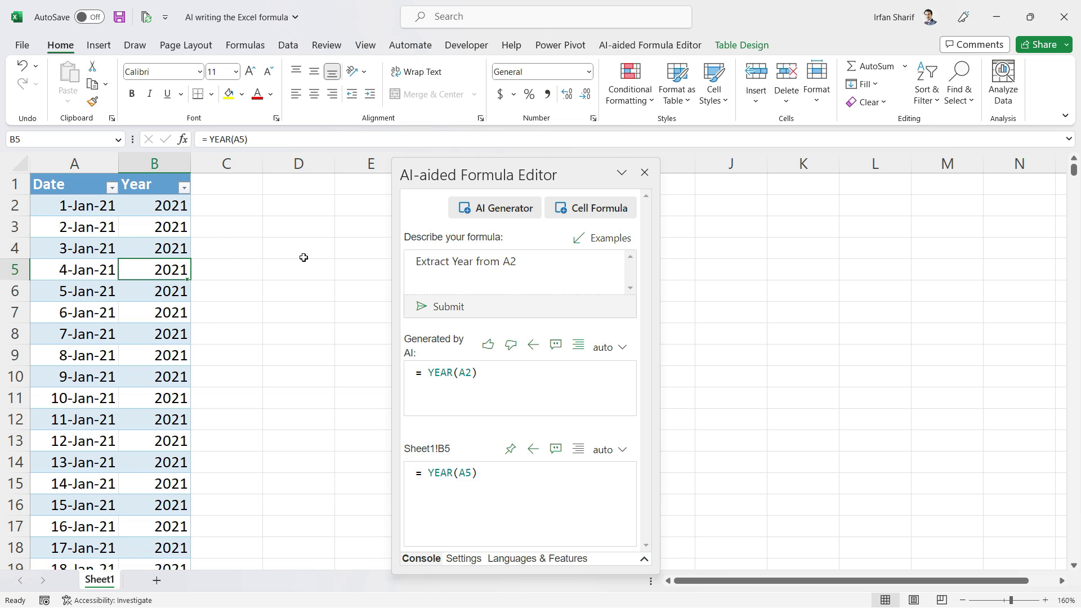
{"action": "key", "text": "Page_Down"}
{"action": "key", "text": "Page_Down"}
{"action": "key", "text": "Page_Down"}
{"action": "key", "text": "Page_Down"}
{"action": "key", "text": "Page_Down"}
{"action": "key", "text": "Page_Down"}
{"action": "key", "text": "Page_Down"}
{"action": "key", "text": "Page_Down"}
{"action": "key", "text": "Page_Down"}
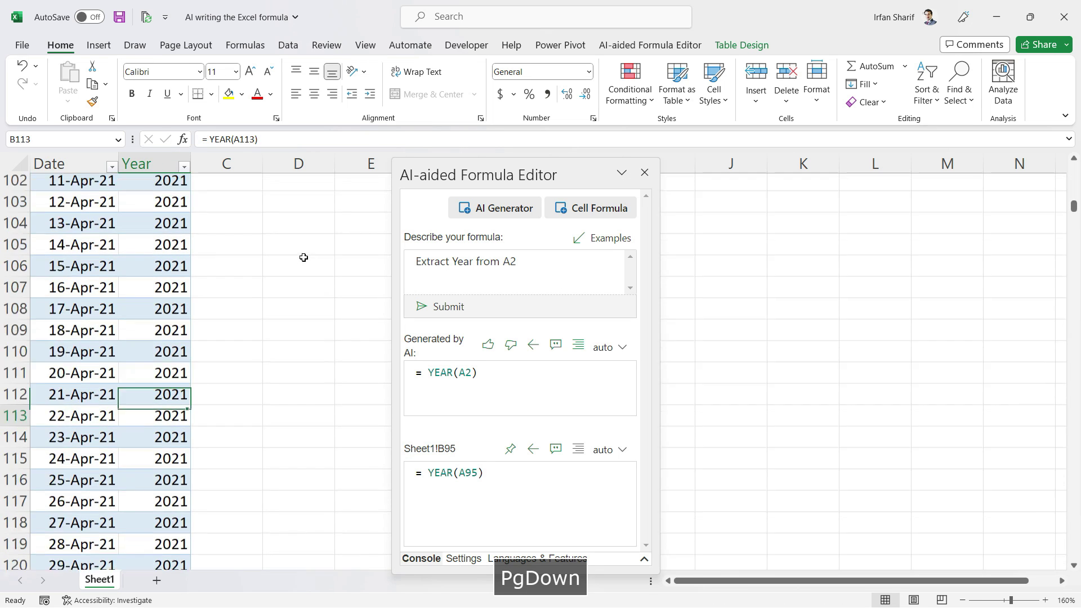
{"action": "key", "text": "Page_Down"}
{"action": "key", "text": "Page_Down"}
{"action": "key", "text": "Page_Down"}
{"action": "key", "text": "Page_Down"}
{"action": "key", "text": "Page_Down"}
{"action": "key", "text": "Page_Down"}
{"action": "key", "text": "Page_Down"}
{"action": "key", "text": "Page_Down"}
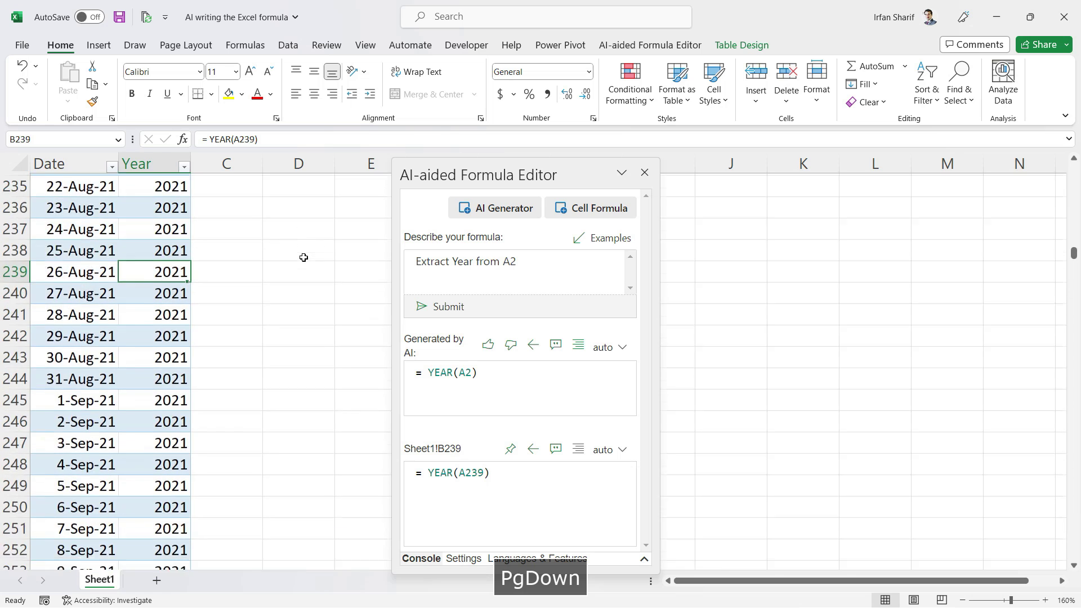
{"action": "key", "text": "Page_Down"}
{"action": "key", "text": "Page_Down"}
{"action": "key", "text": "Page_Down"}
{"action": "key", "text": "Page_Down"}
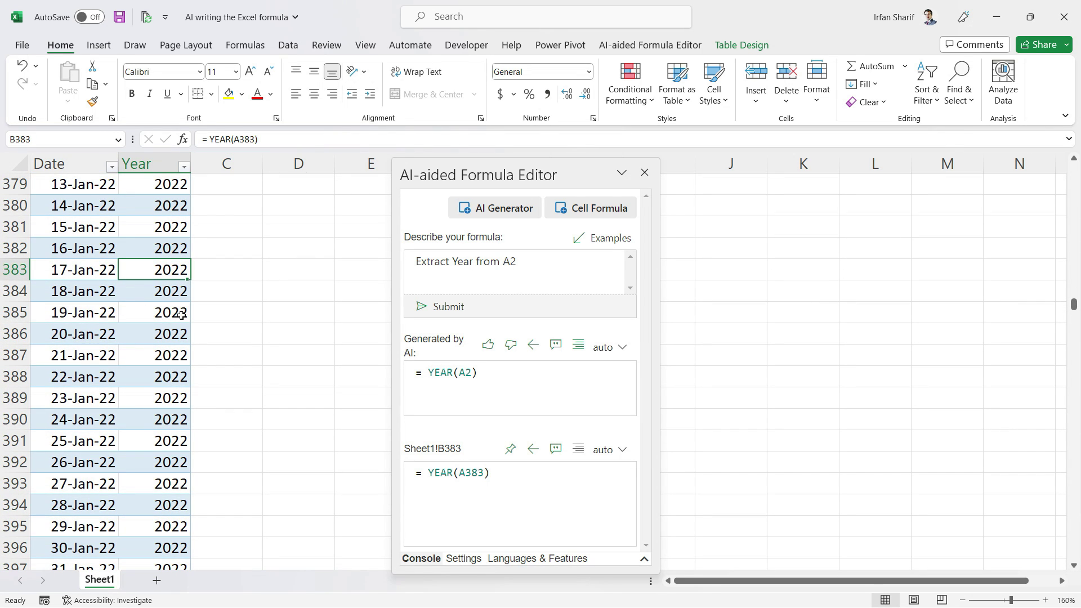
{"action": "left_click", "coordinate": [167, 300]}
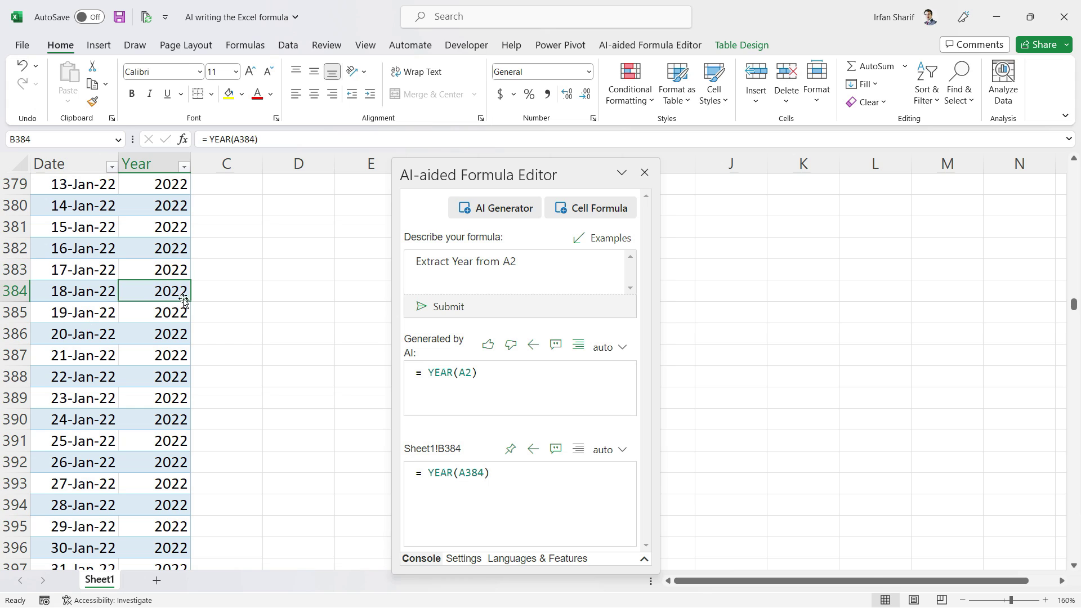
Step: Add a column headed "Month" to the date table in C1
{"action": "key", "text": "ctrl+Up"}
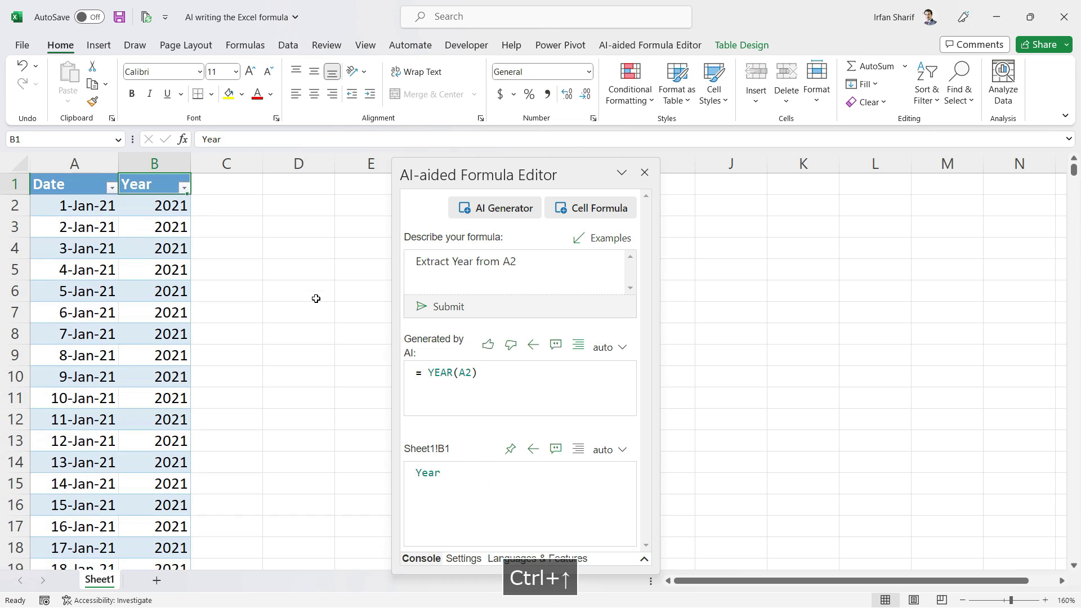
{"action": "key", "text": "Right"}
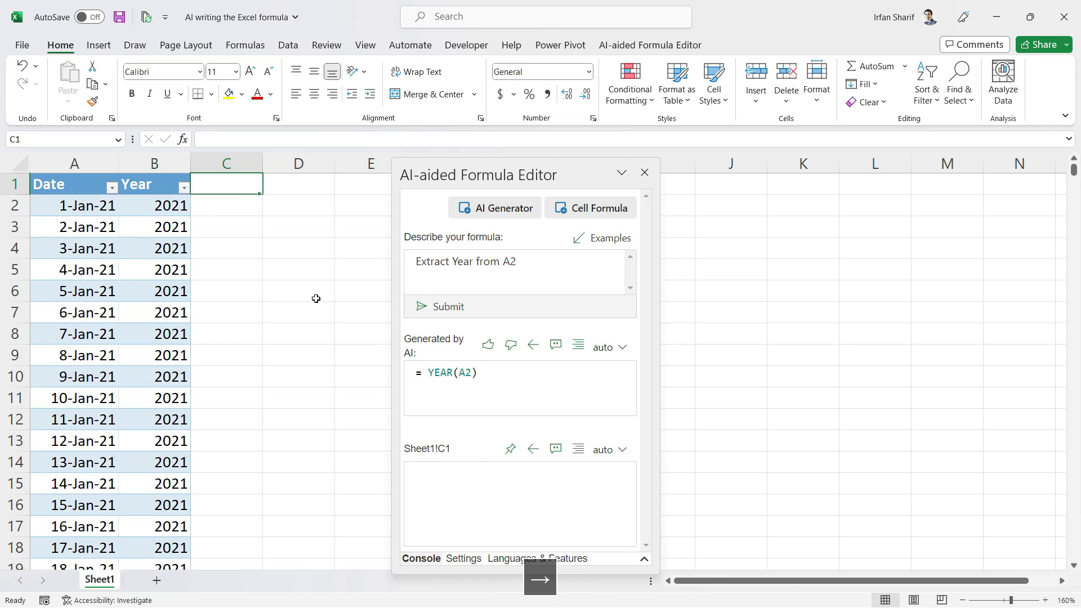
{"action": "type", "text": "Month"}
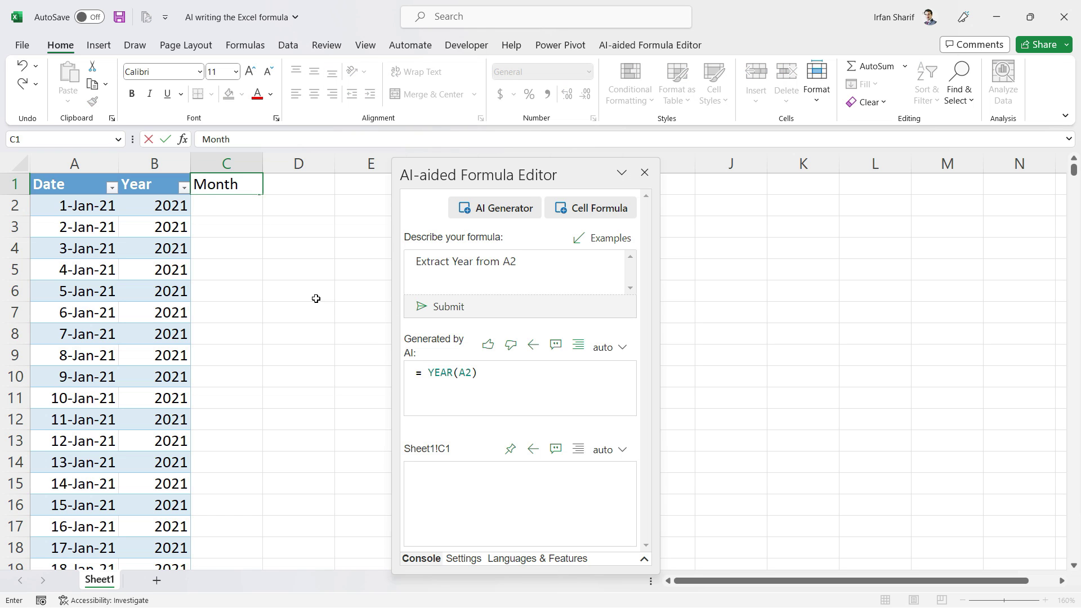
{"action": "key", "text": "Return"}
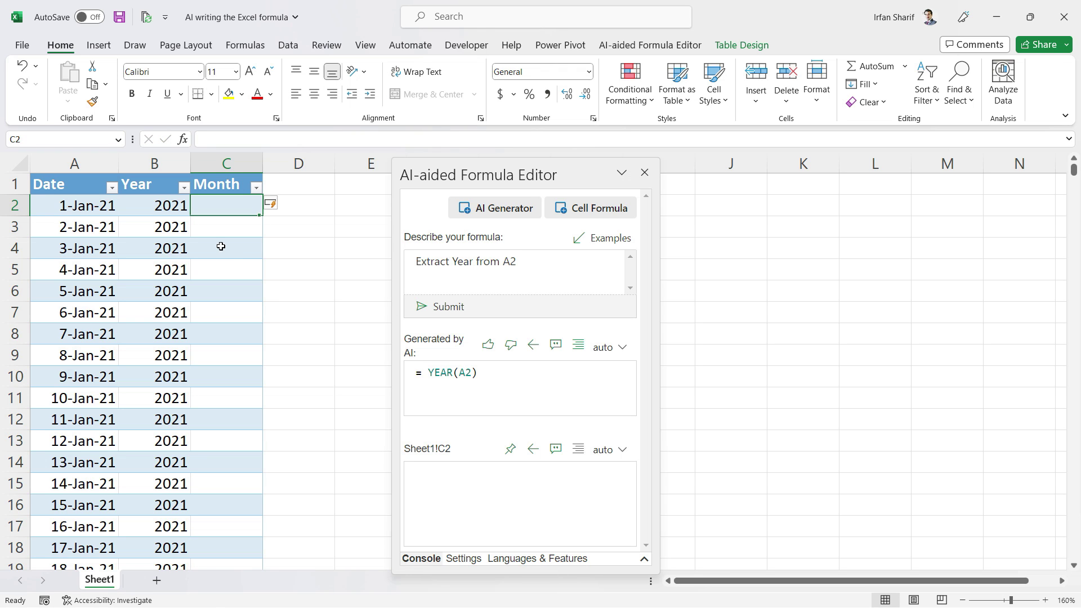
Step: Generate a formula from the description "Extract Month from A2" and insert it into C2
{"action": "double_click", "coordinate": [471, 261]}
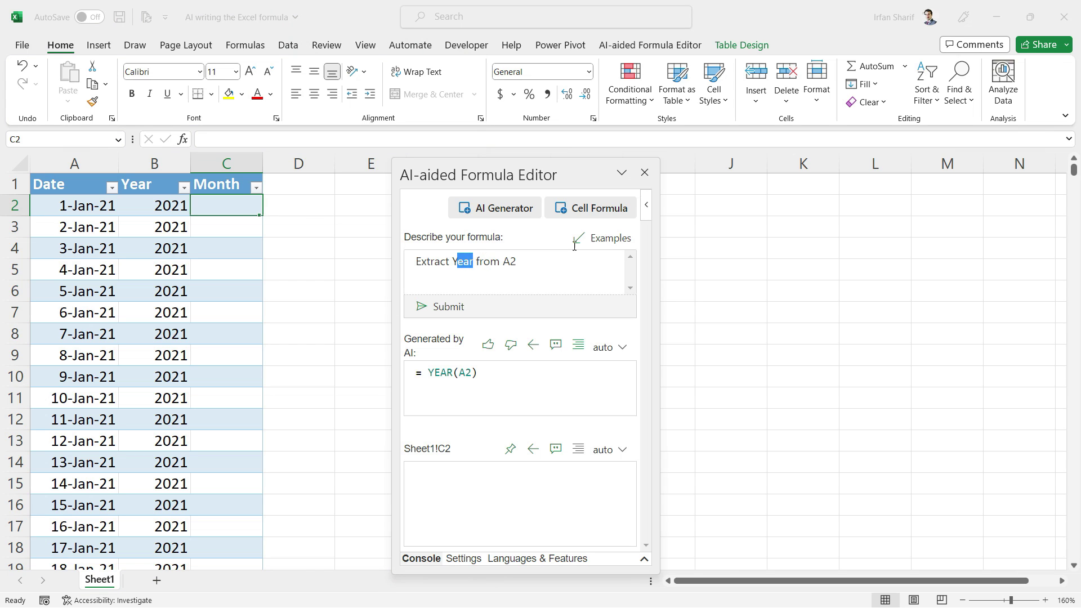
{"action": "key", "text": "BackSpace"}
{"action": "key", "text": "BackSpace"}
{"action": "type", "text": "Month"}
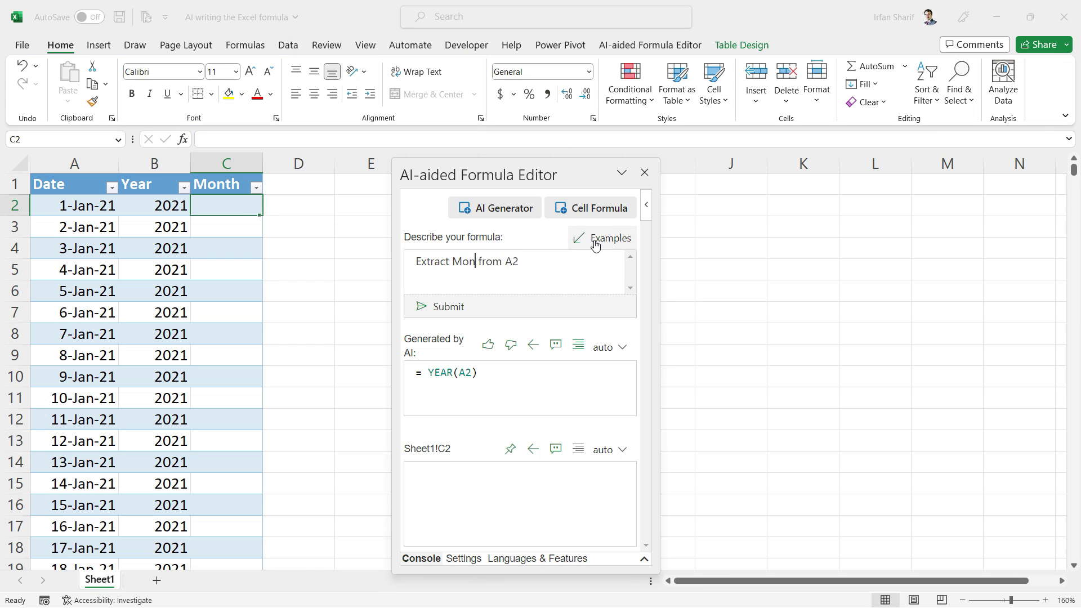
{"action": "left_click", "coordinate": [533, 345]}
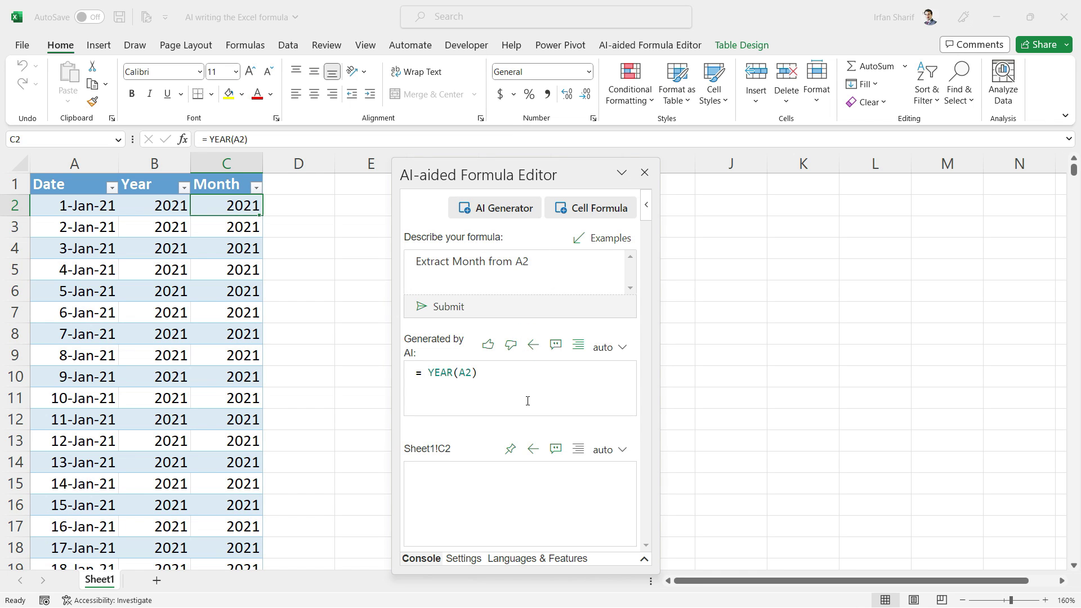
{"action": "left_click", "coordinate": [450, 307]}
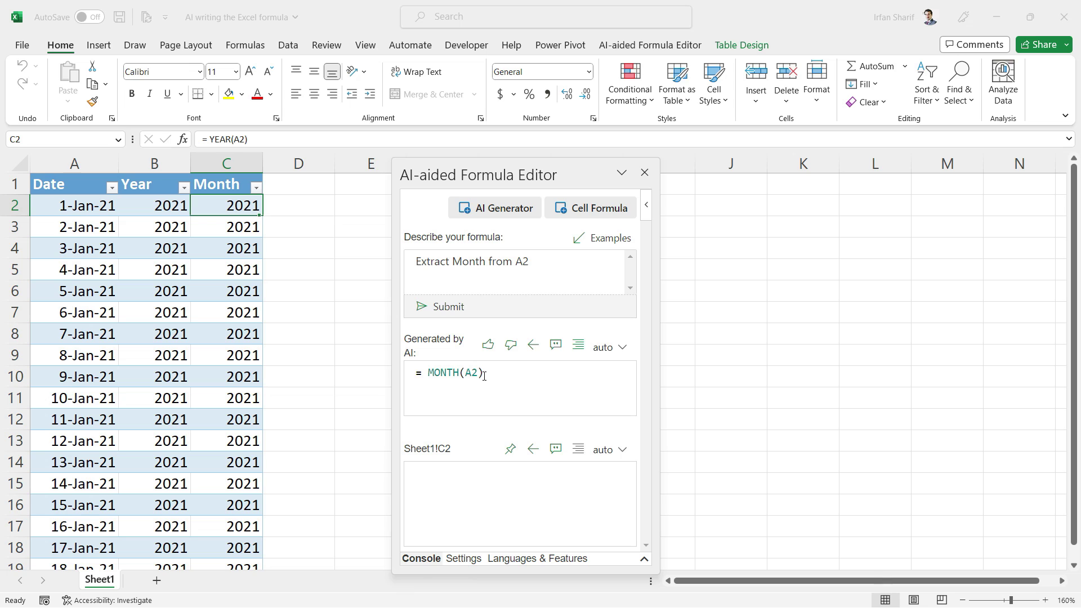
{"action": "left_click", "coordinate": [534, 344]}
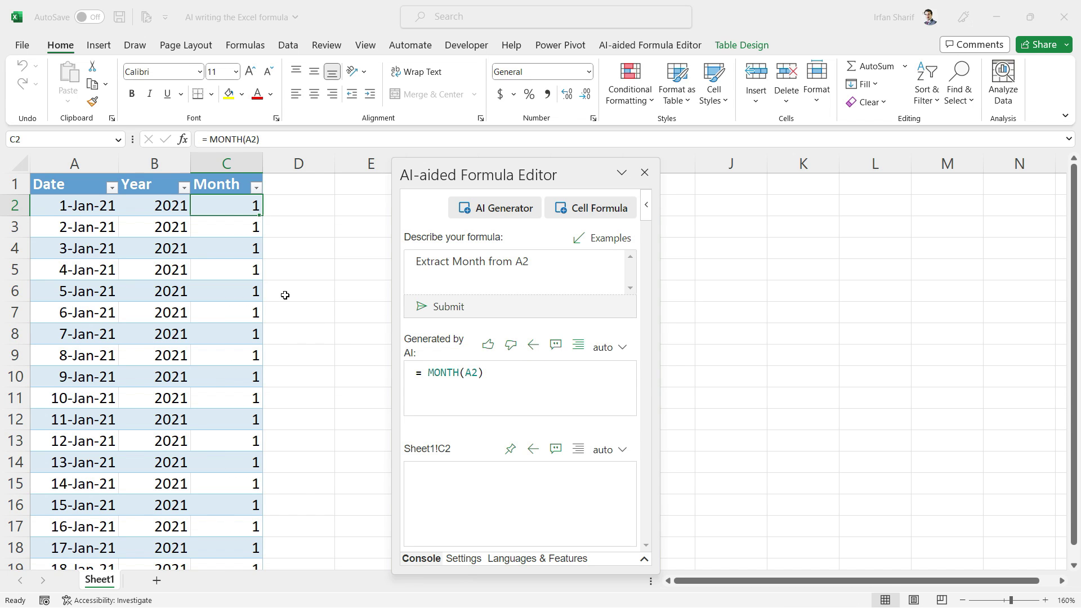
Step: Check the Month column's values against the dates from January to March 2021
{"action": "left_click", "coordinate": [255, 312]}
{"action": "key", "text": "Page_Down"}
{"action": "key", "text": "Page_Down"}
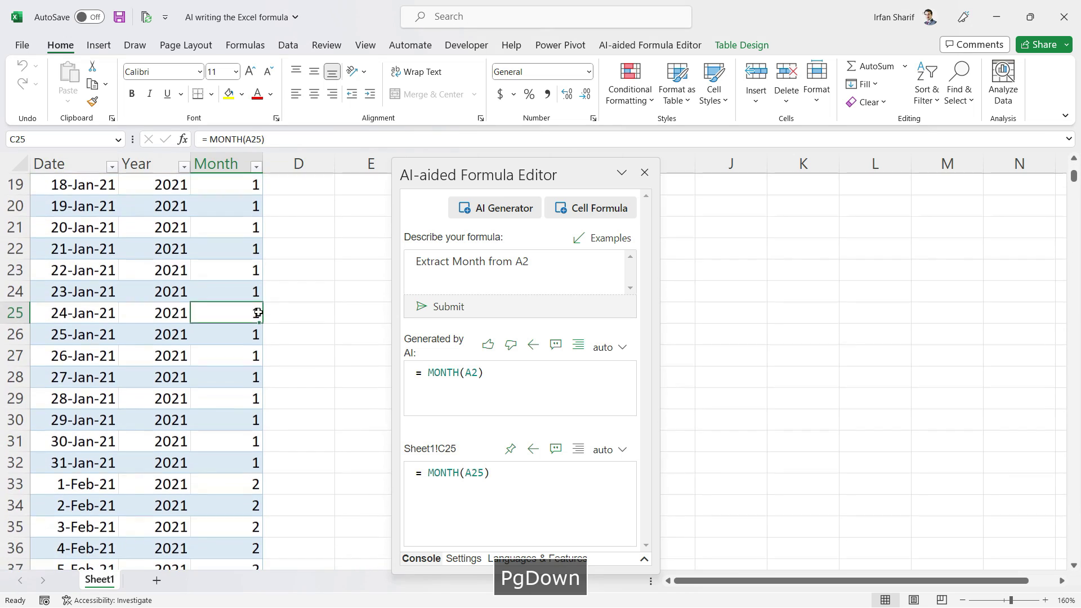
{"action": "key", "text": "Page_Down"}
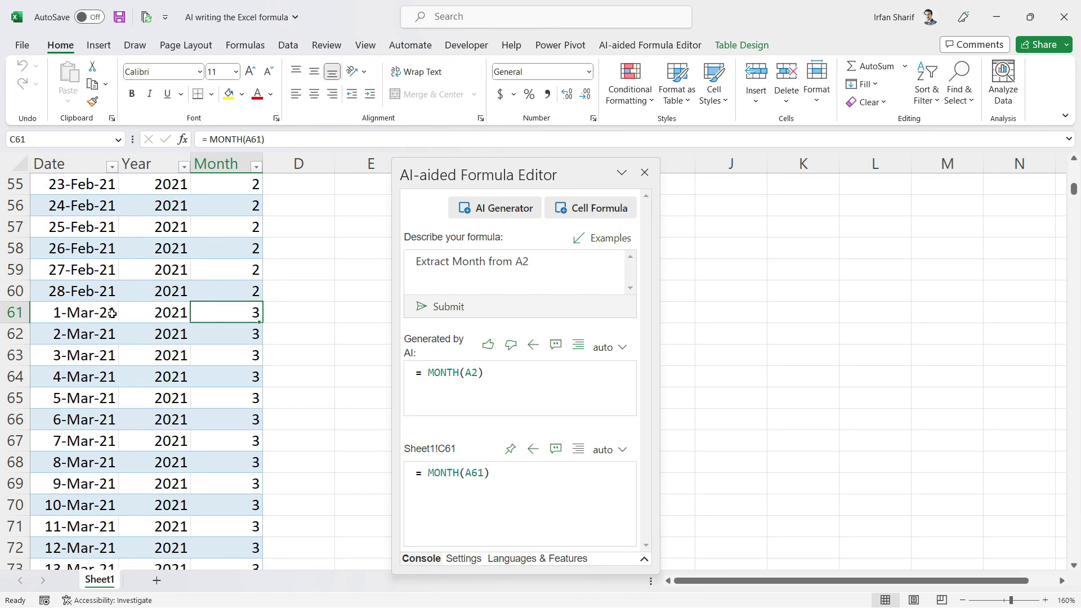
{"action": "key", "text": "Page_Up"}
{"action": "key", "text": "Page_Up"}
{"action": "key", "text": "Page_Up"}
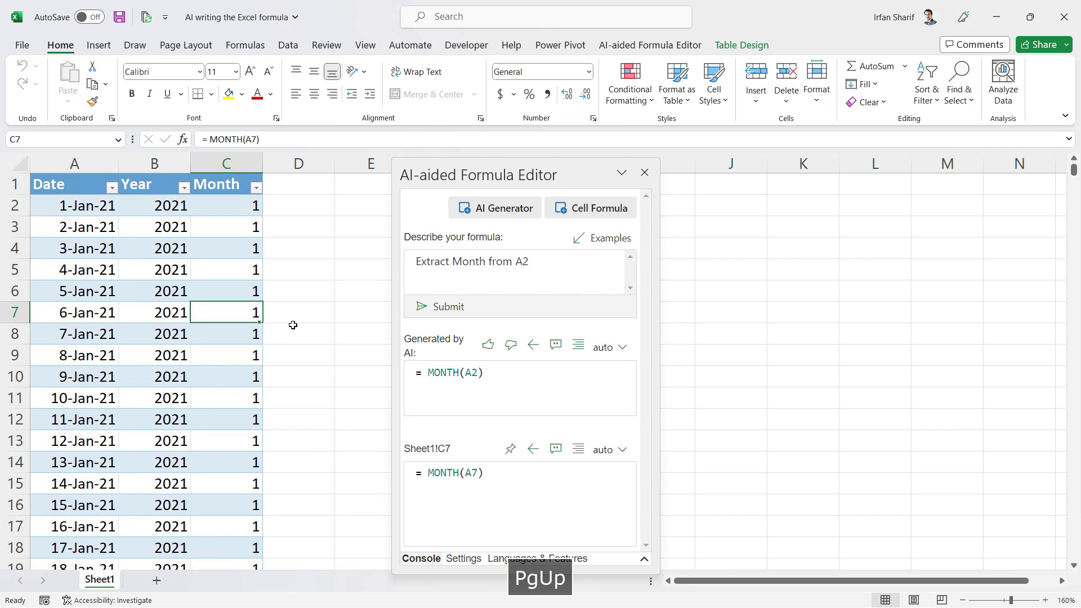
{"action": "left_click", "coordinate": [226, 188]}
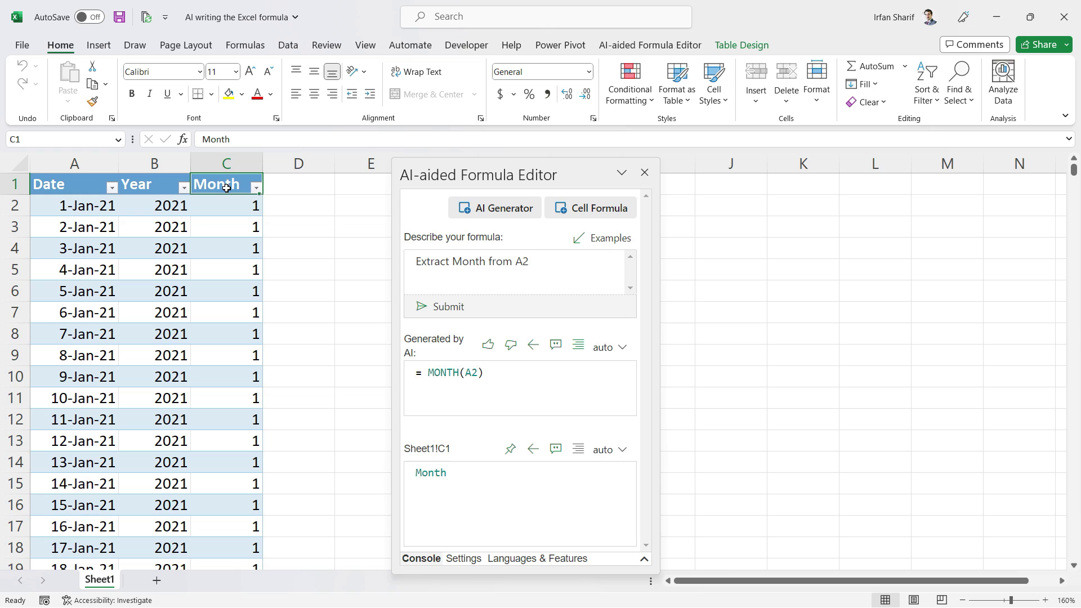
{"action": "key", "text": "F9"}
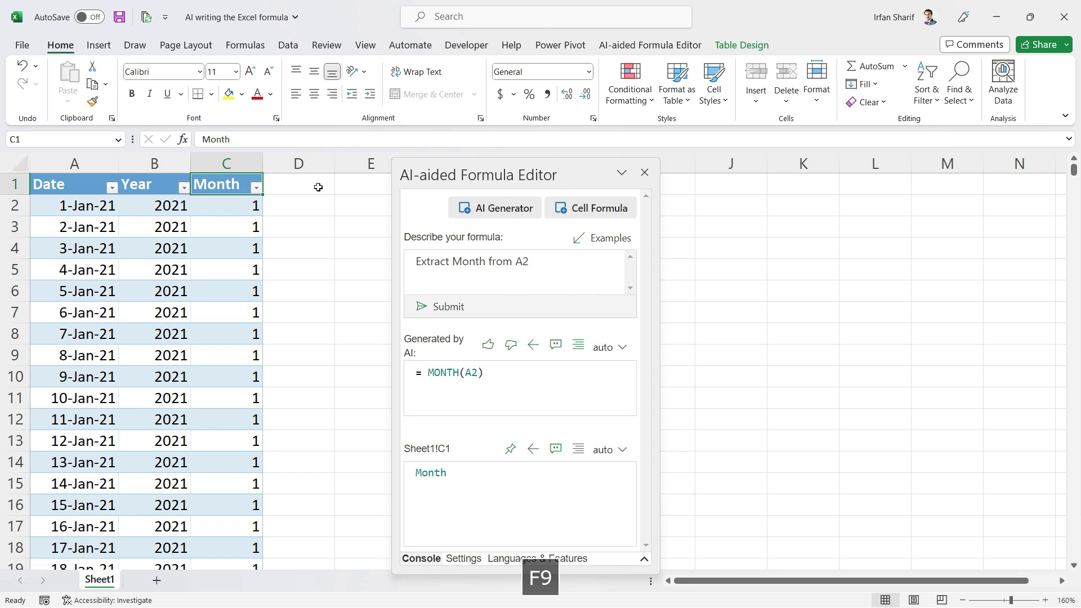
Step: Add a column headed "Quarter" to the date table in D1
{"action": "left_click", "coordinate": [318, 188]}
{"action": "type", "text": "Quarter"}
{"action": "key", "text": "Return"}
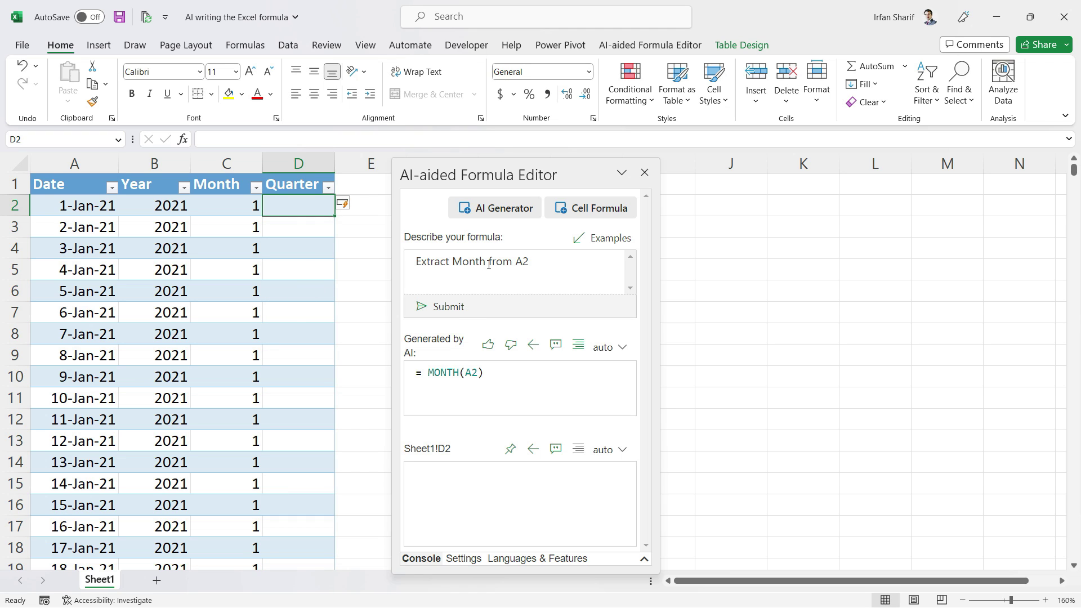
Step: Generate a formula from the description "Extract Quarter from A2" and insert it into D2
{"action": "left_click_drag", "start_coordinate": [485, 262], "coordinate": [452, 262]}
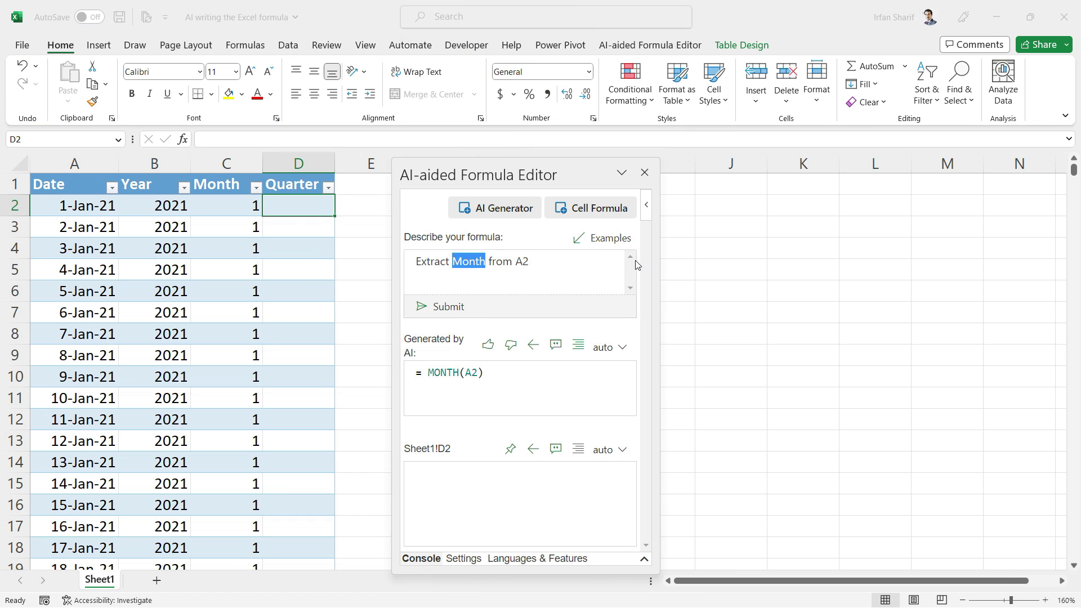
{"action": "type", "text": "Quarter"}
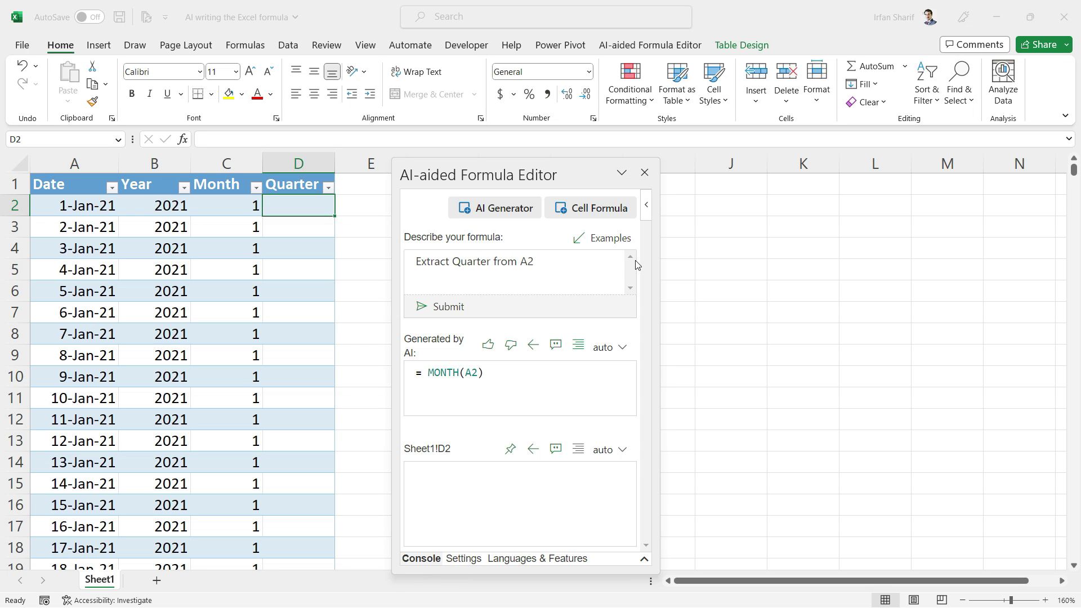
{"action": "left_click", "coordinate": [446, 307]}
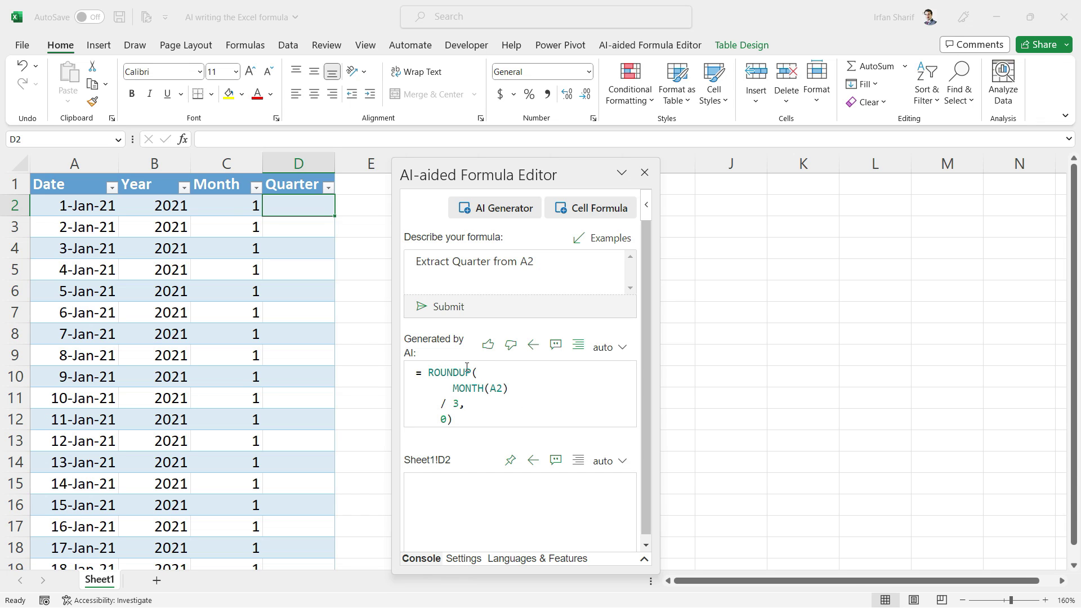
{"action": "left_click", "coordinate": [533, 345]}
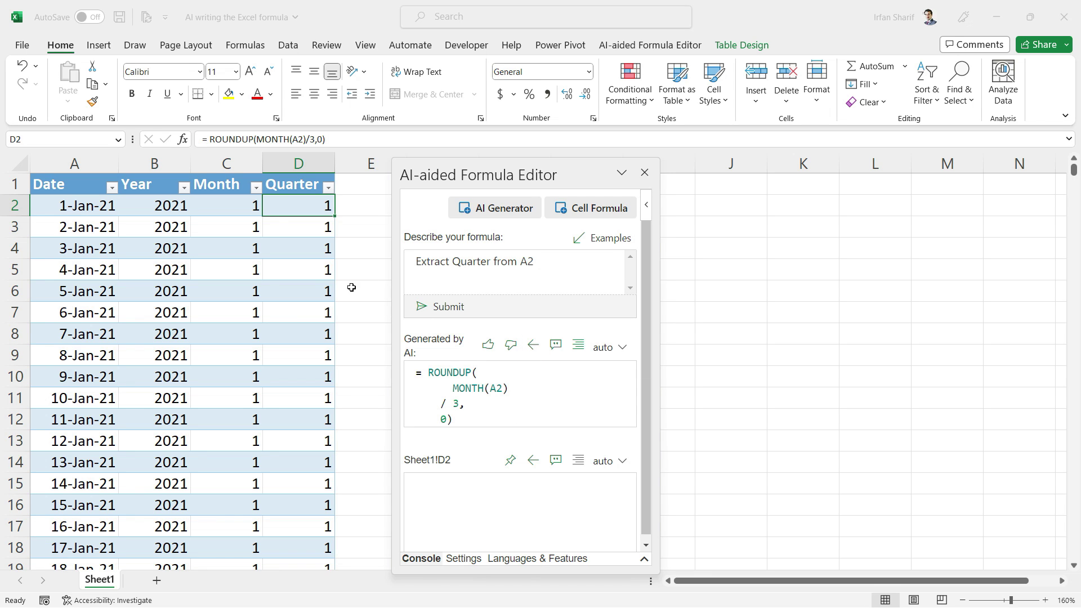
Step: Check the Quarter column's values around the quarter changes on 1 April and 1 July 2021
{"action": "left_click", "coordinate": [327, 266]}
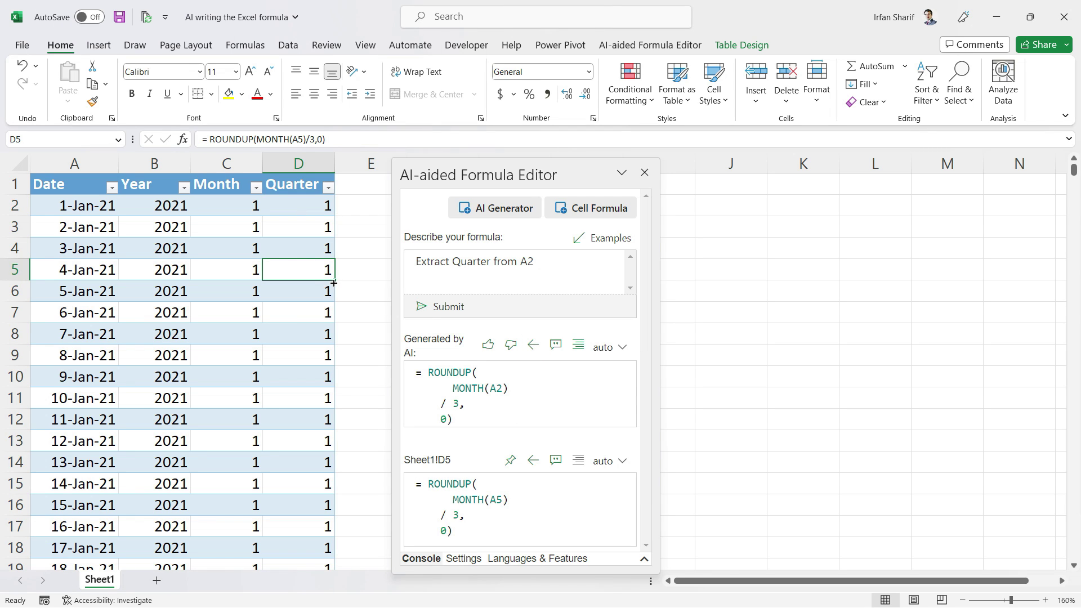
{"action": "key", "text": "Page_Down"}
{"action": "key", "text": "Page_Down"}
{"action": "key", "text": "Page_Down"}
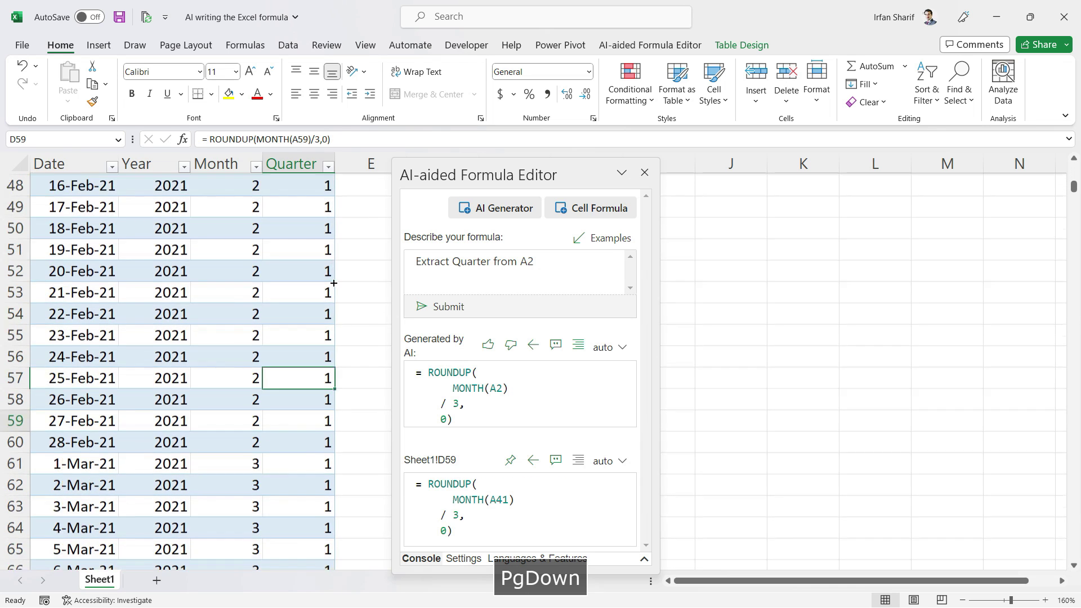
{"action": "key", "text": "Page_Down"}
{"action": "key", "text": "Page_Down"}
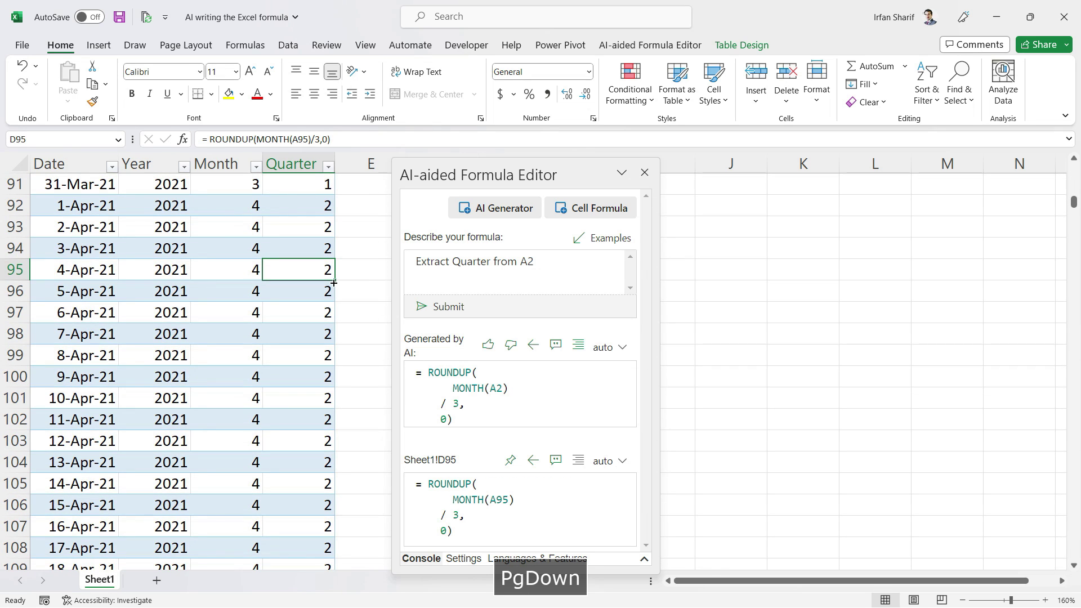
{"action": "key", "text": "Up"}
{"action": "key", "text": "Up"}
{"action": "key", "text": "Up"}
{"action": "key", "text": "Up"}
{"action": "key", "text": "Down"}
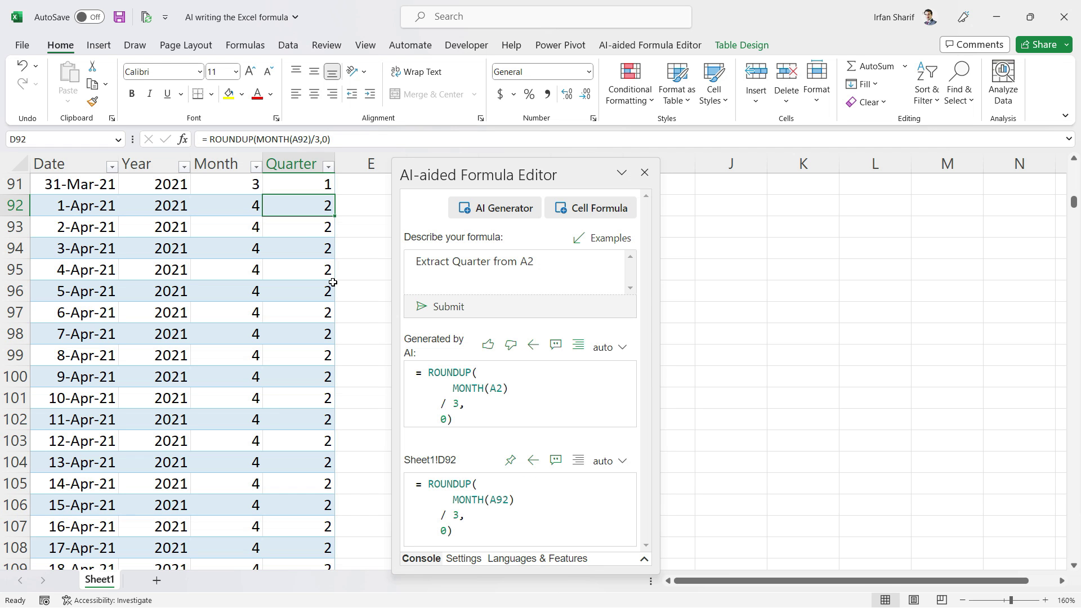
{"action": "key", "text": "Page_Down"}
{"action": "key", "text": "Page_Down"}
{"action": "key", "text": "Page_Down"}
{"action": "key", "text": "Page_Down"}
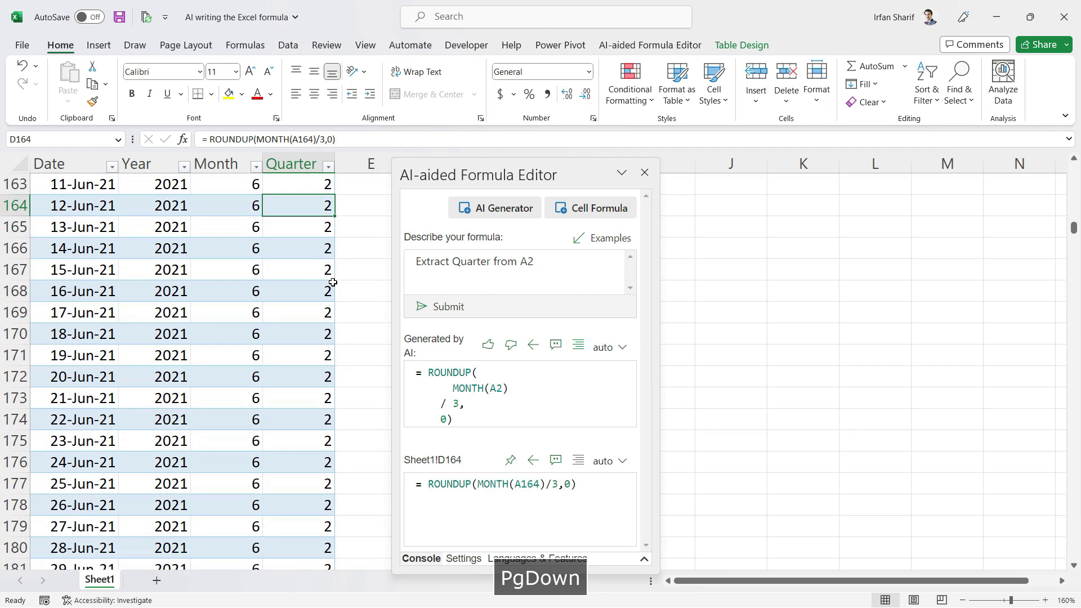
{"action": "key", "text": "Page_Down"}
{"action": "key", "text": "Down"}
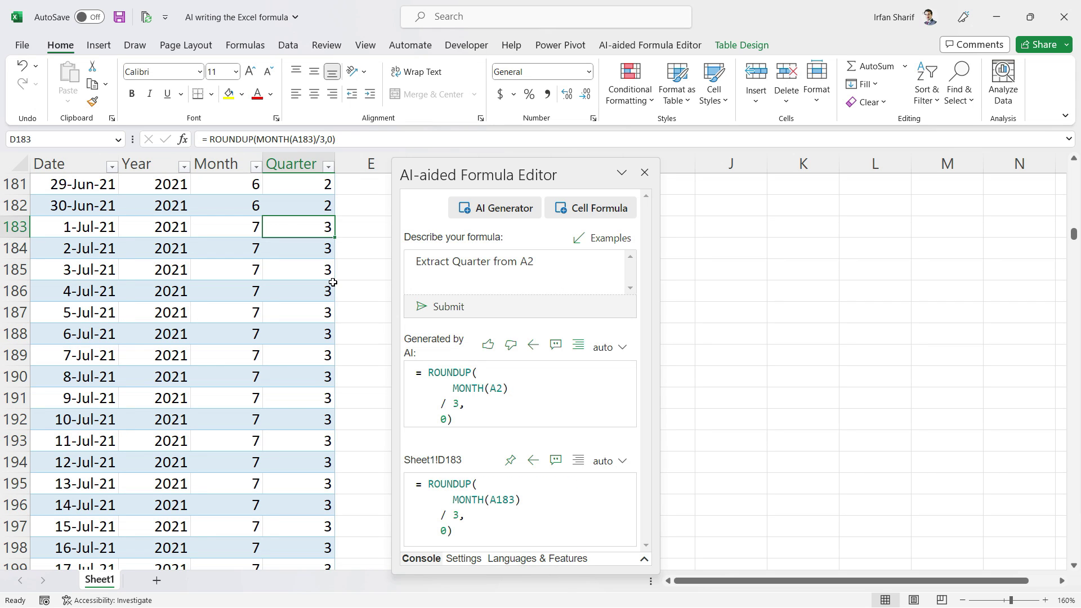
{"action": "key", "text": "ctrl+Up"}
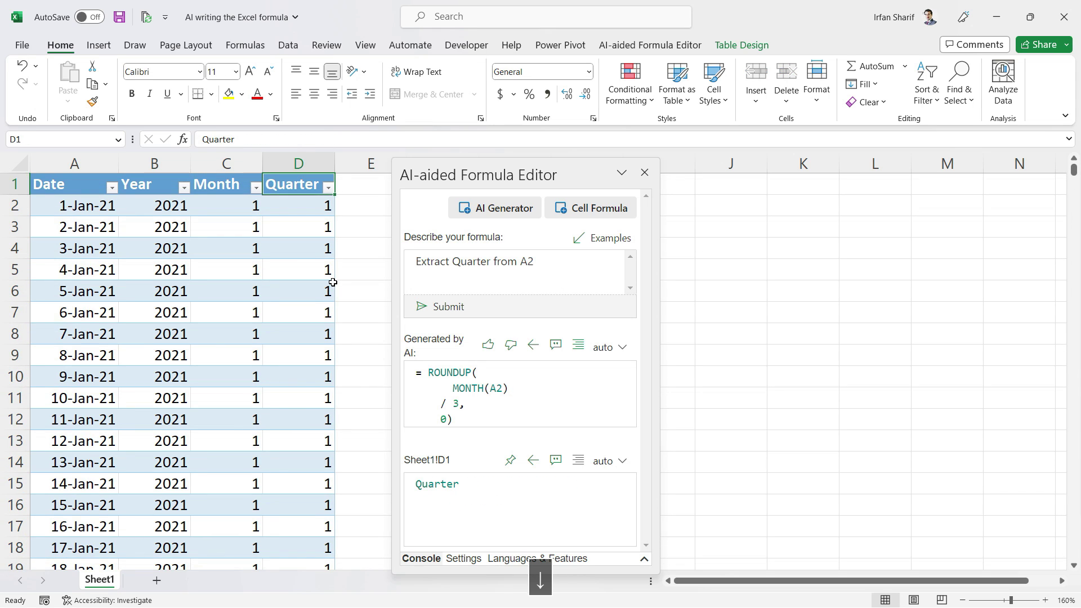
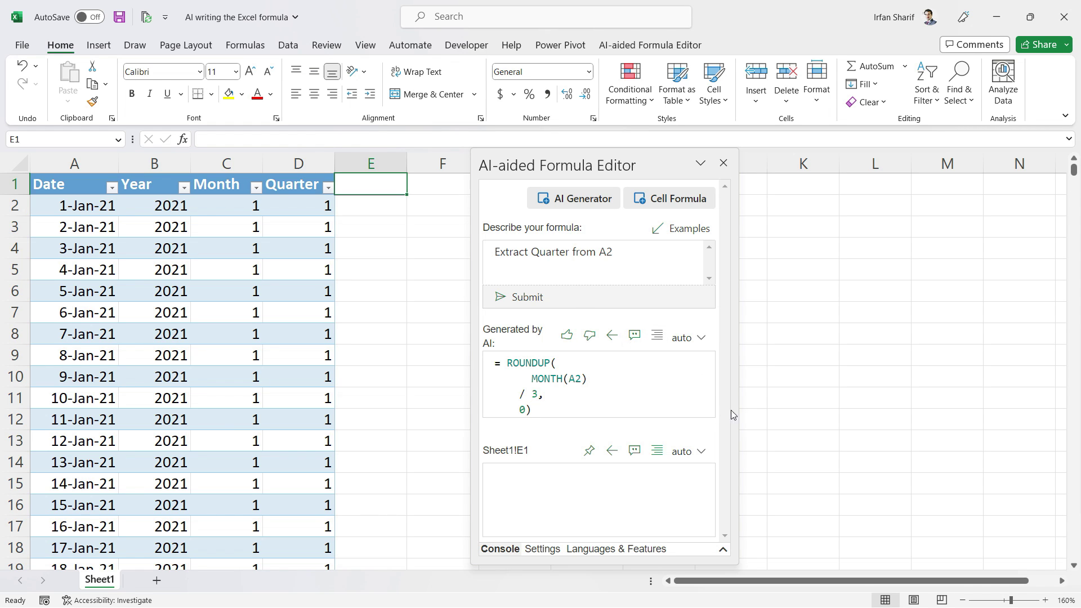
Step: Add a column headed "Fiscal Quarter" to the date table in E1
{"action": "left_click", "coordinate": [615, 251]}
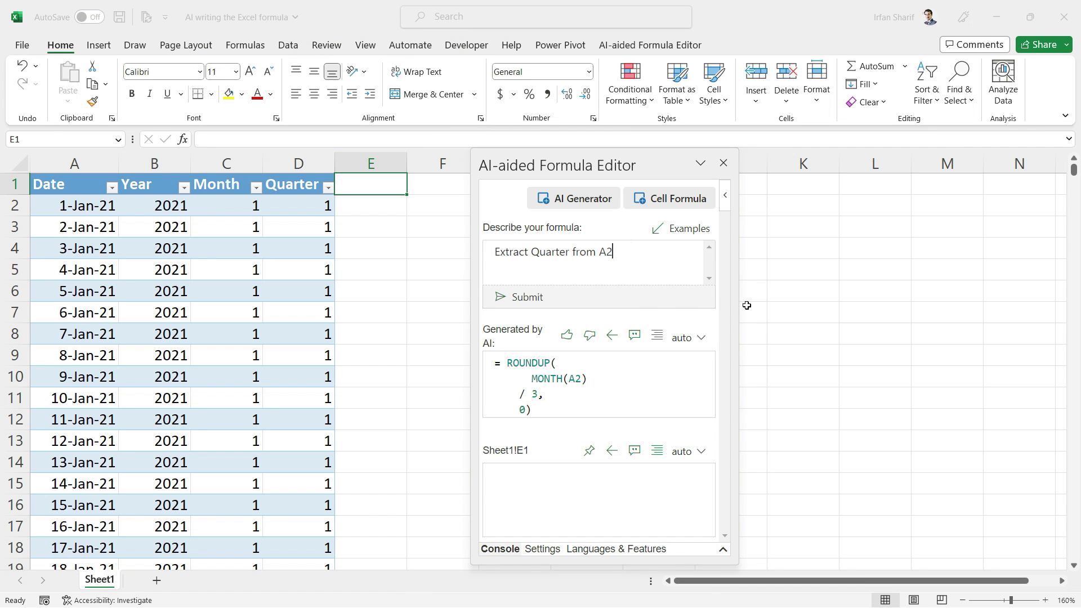
{"action": "left_click", "coordinate": [397, 210]}
{"action": "left_click", "coordinate": [388, 184]}
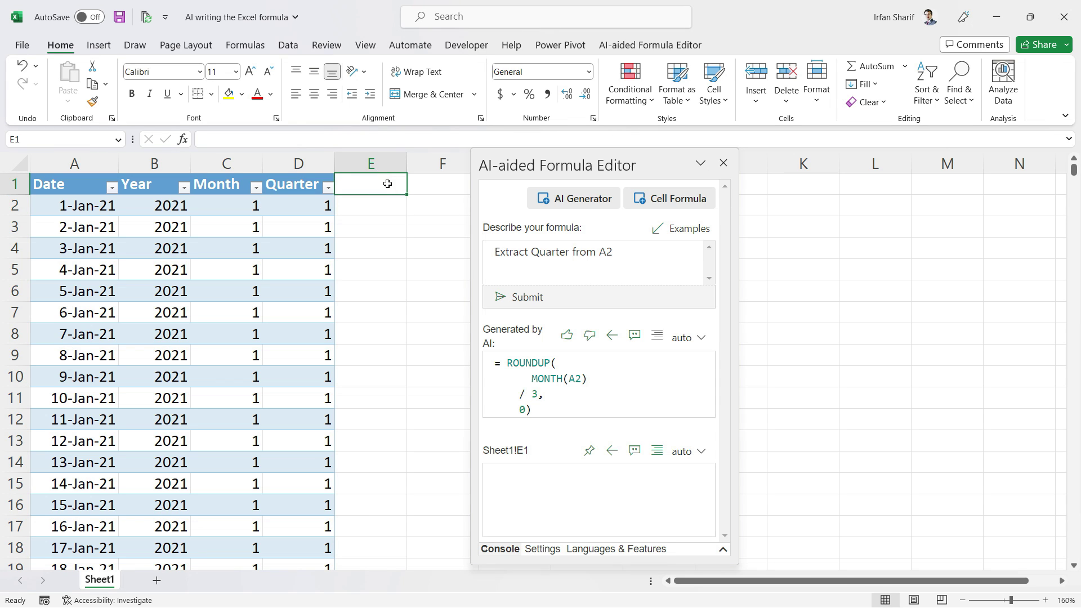
{"action": "type", "text": "Fisc"}
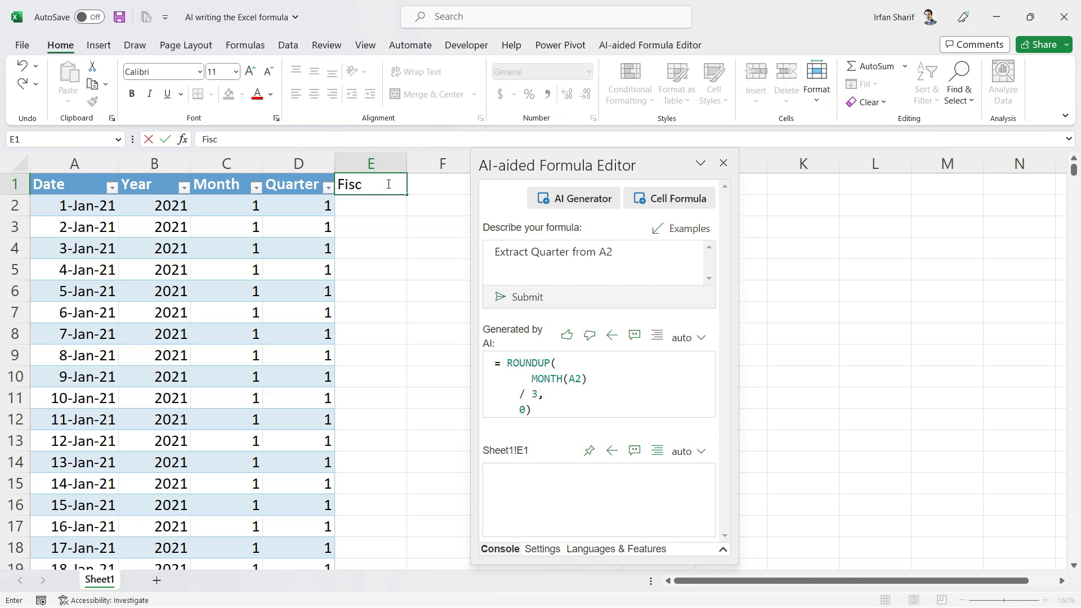
{"action": "type", "text": "al Quarter"}
{"action": "key", "text": "Return"}
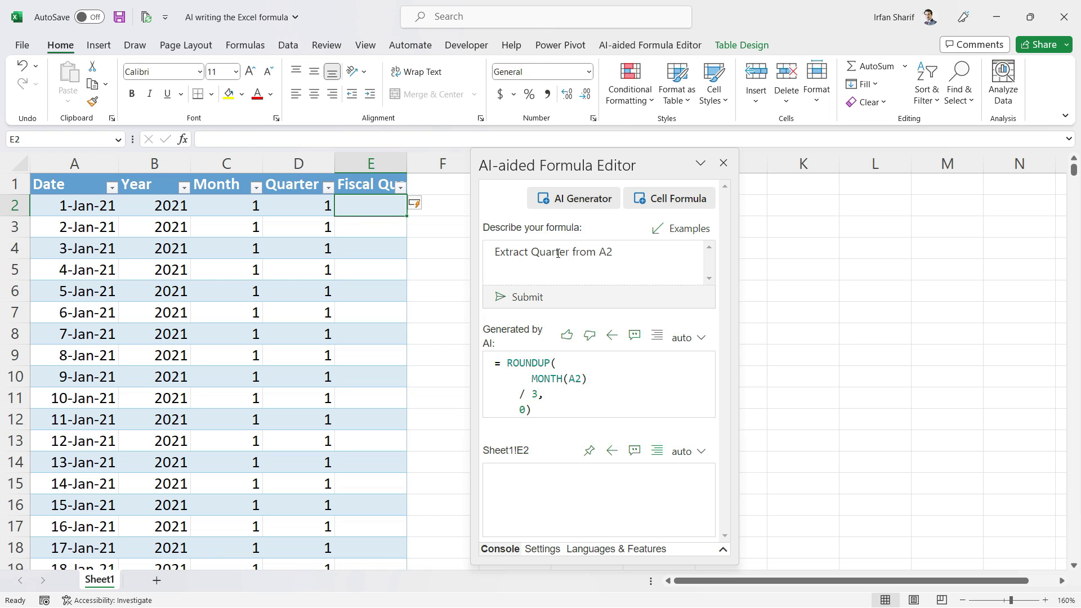
Step: Generate a formula from the description "Extract Quarter from A2, Year starting form July as month 1" and insert it into E2
{"action": "left_click", "coordinate": [634, 253]}
{"action": "type", "text": ", "}
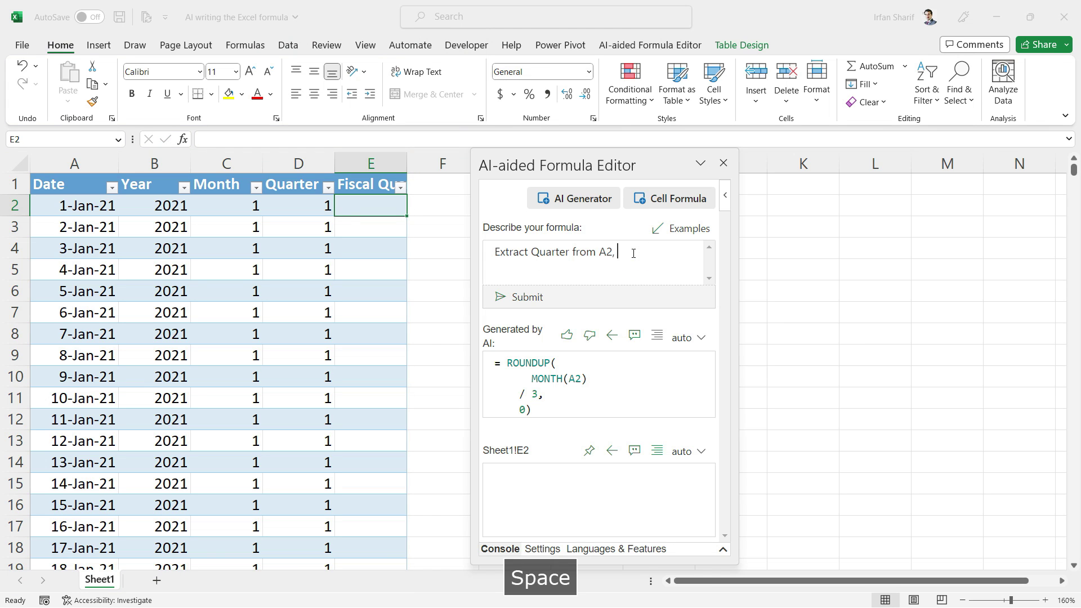
{"action": "type", "text": "Year"}
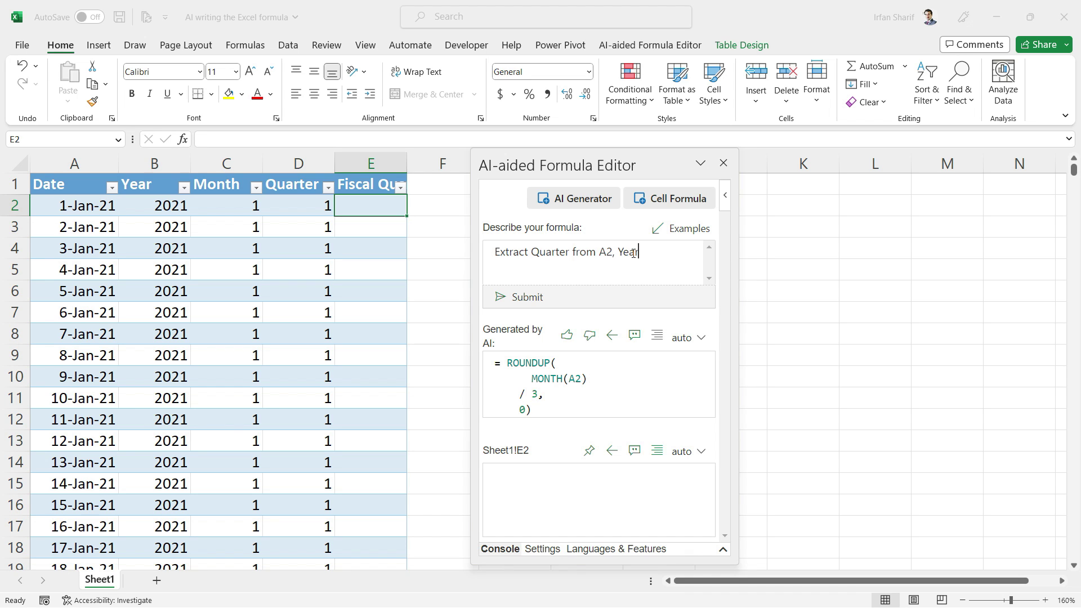
{"action": "type", "text": " starting form "}
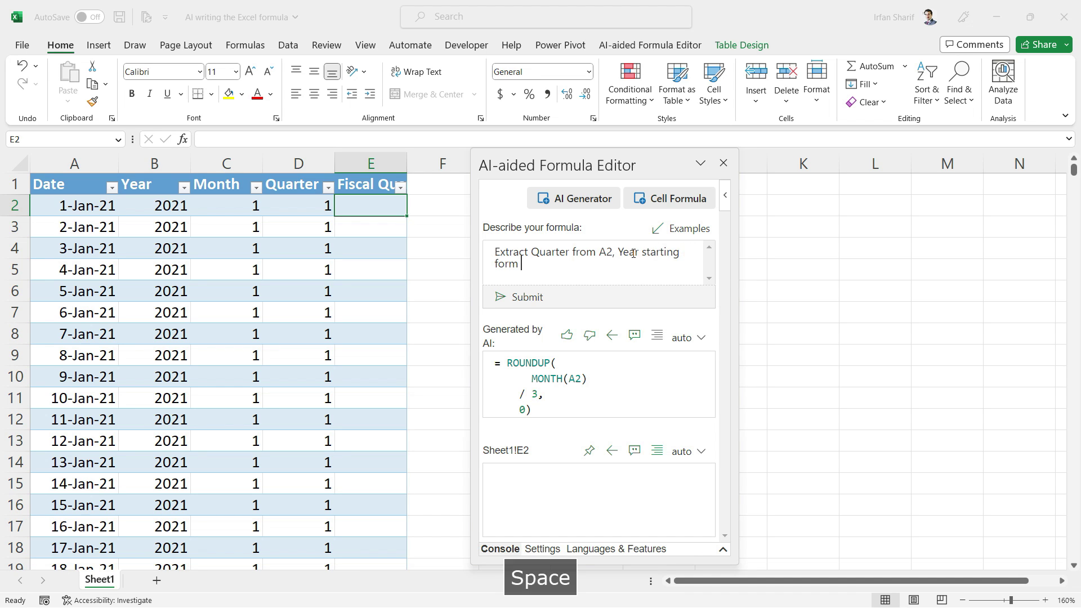
{"action": "type", "text": "July as month 1"}
{"action": "left_click", "coordinate": [520, 298]}
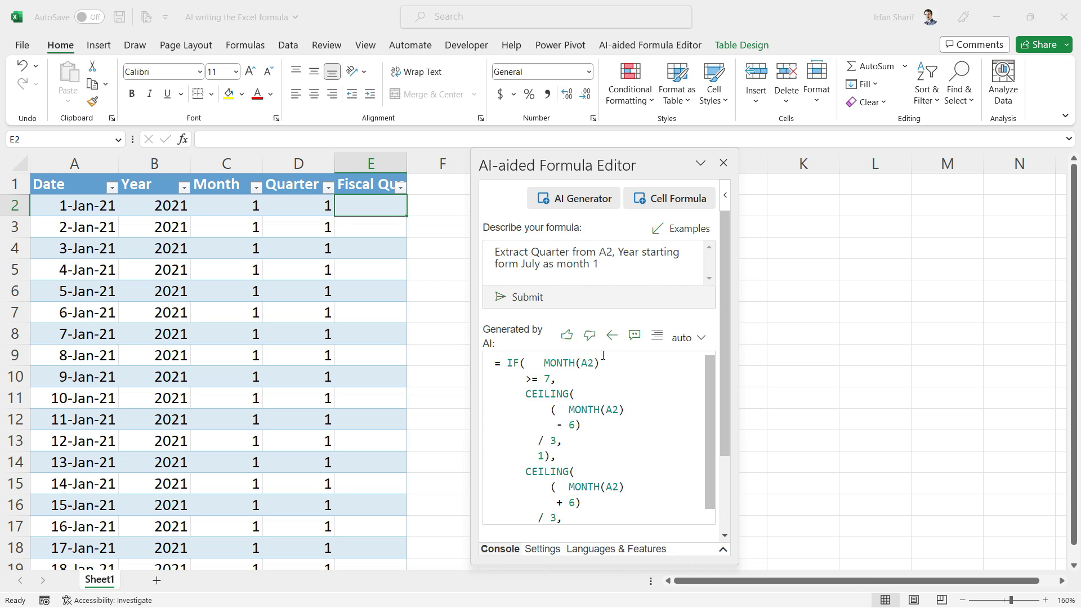
{"action": "left_click", "coordinate": [375, 228]}
{"action": "left_click", "coordinate": [376, 207]}
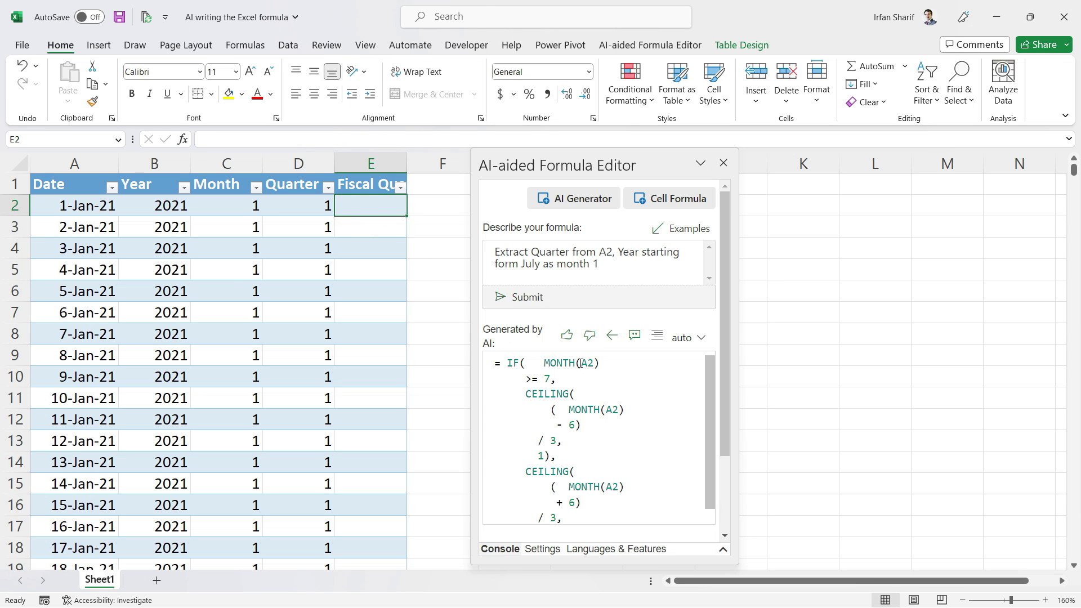
{"action": "left_click", "coordinate": [611, 337]}
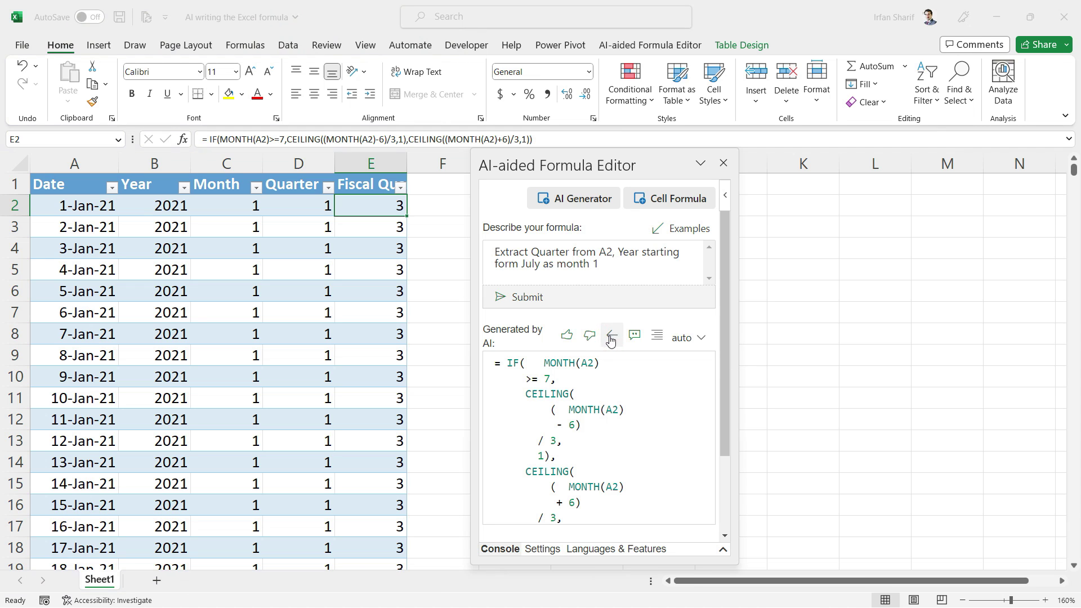
Step: Check the Fiscal Quarter column's values around the quarter changes on 1 April and 1 July 2021
{"action": "left_click", "coordinate": [374, 270]}
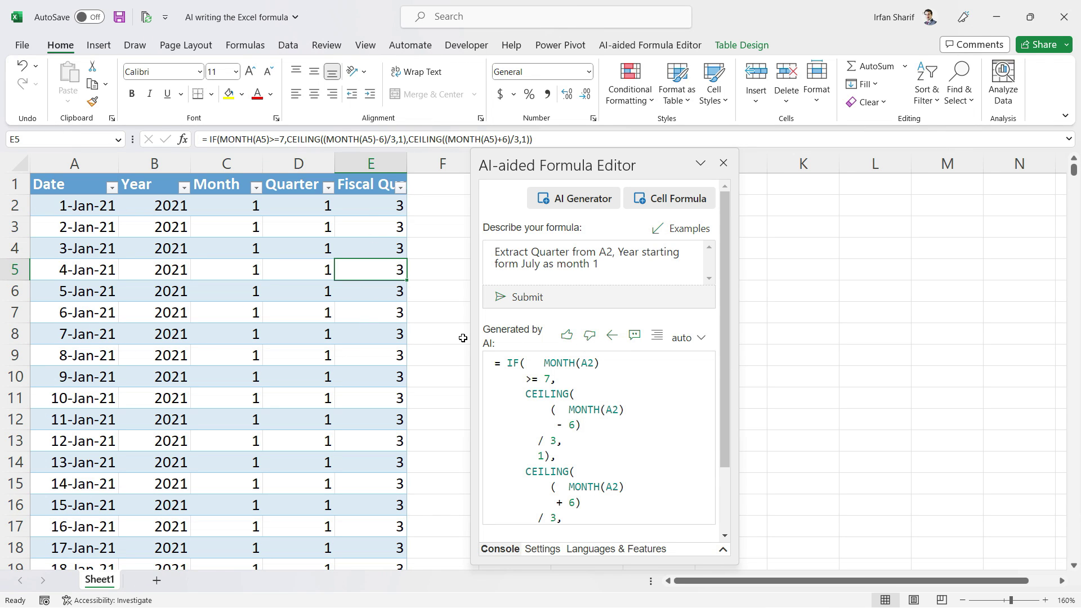
{"action": "key", "text": "Page_Down"}
{"action": "key", "text": "Page_Down"}
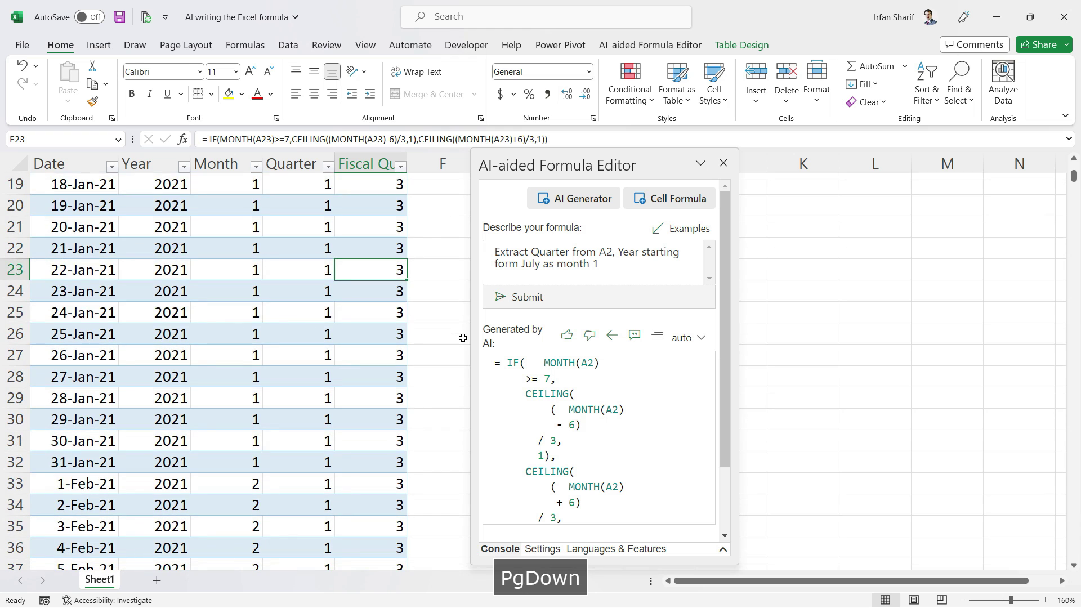
{"action": "key", "text": "Page_Down"}
{"action": "key", "text": "Page_Down"}
{"action": "key", "text": "Page_Down"}
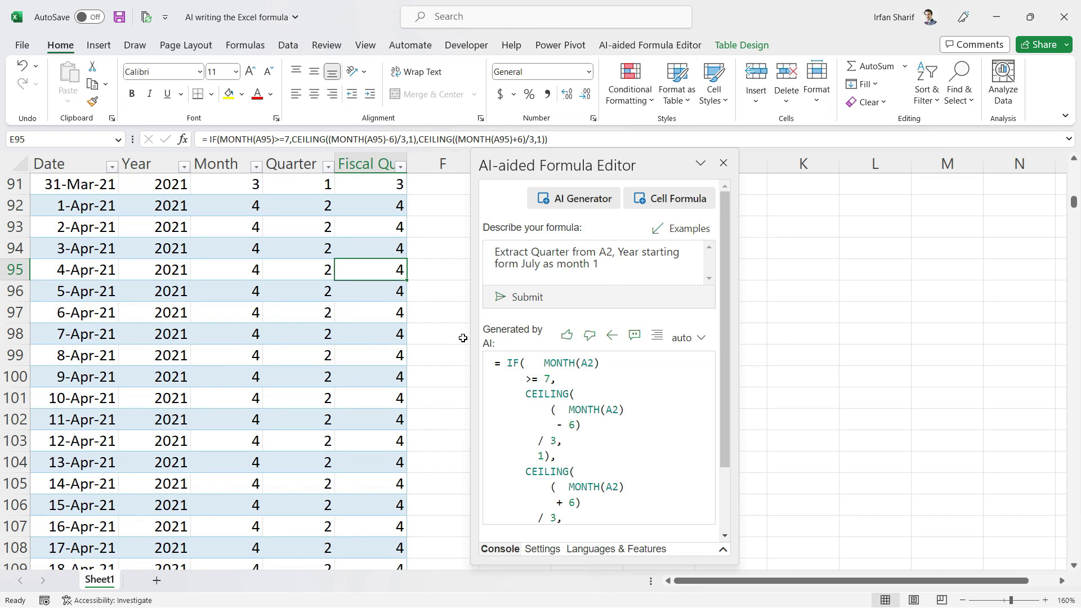
{"action": "key", "text": "Page_Down"}
{"action": "key", "text": "Page_Down"}
{"action": "key", "text": "Page_Down"}
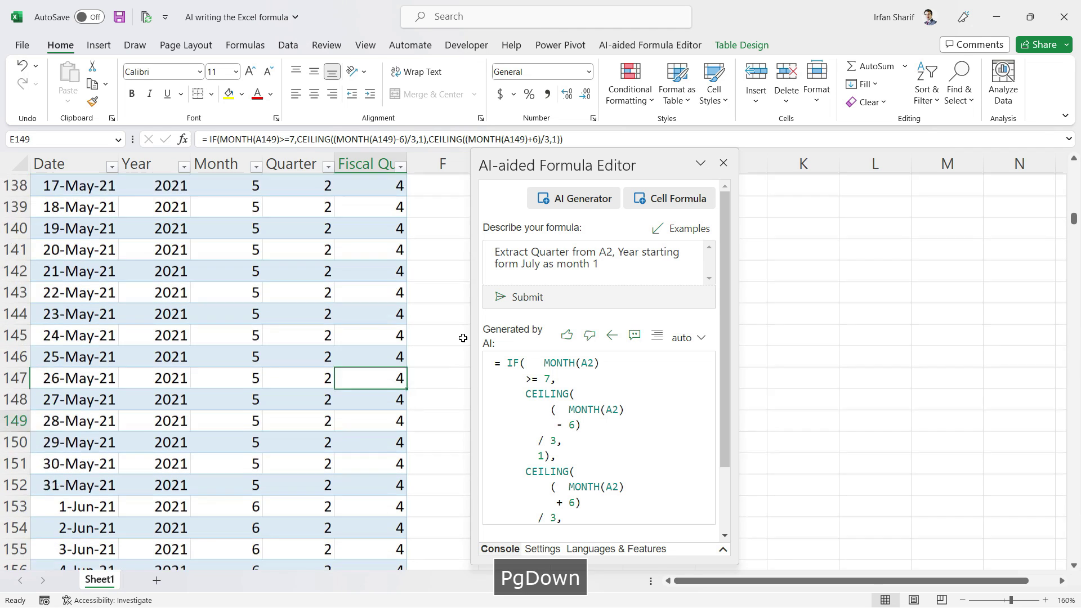
{"action": "left_click", "coordinate": [383, 375]}
{"action": "key", "text": "Page_Down"}
{"action": "key", "text": "Page_Down"}
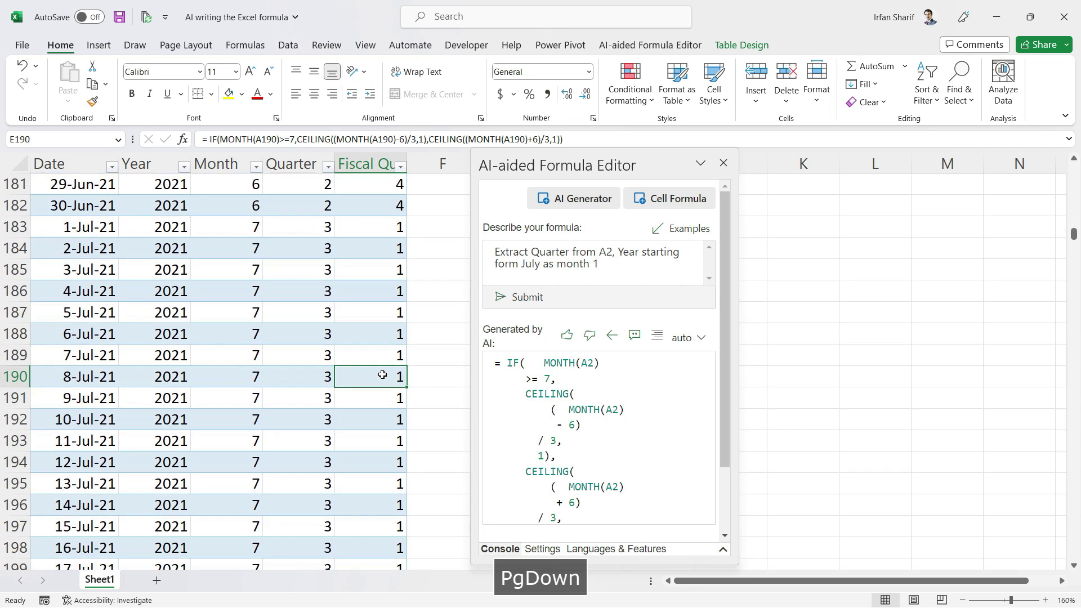
{"action": "left_click", "coordinate": [373, 231]}
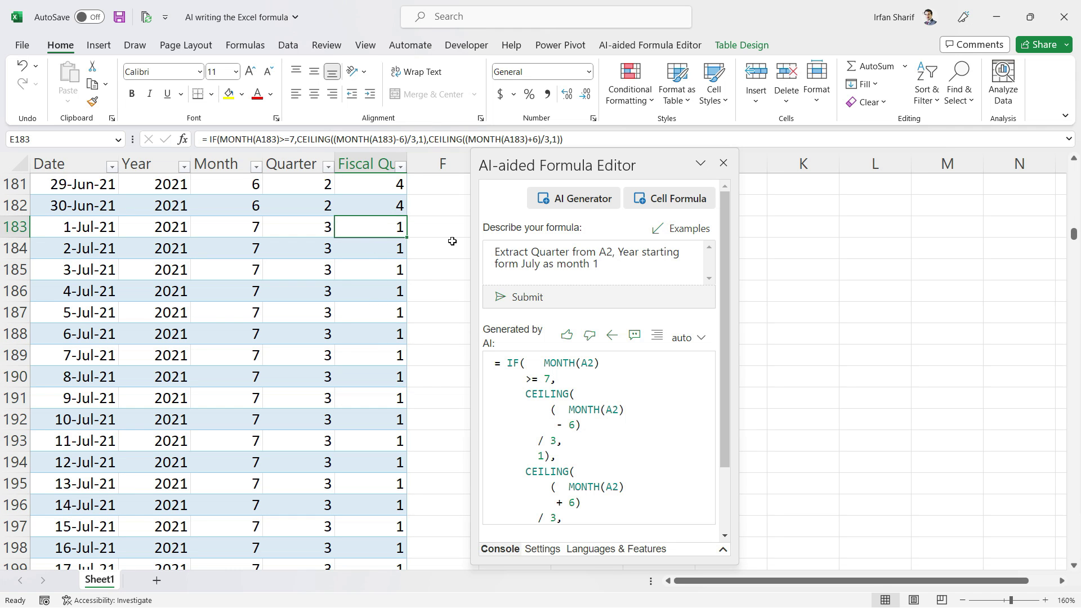
{"action": "key", "text": "Page_Down"}
{"action": "key", "text": "Page_Down"}
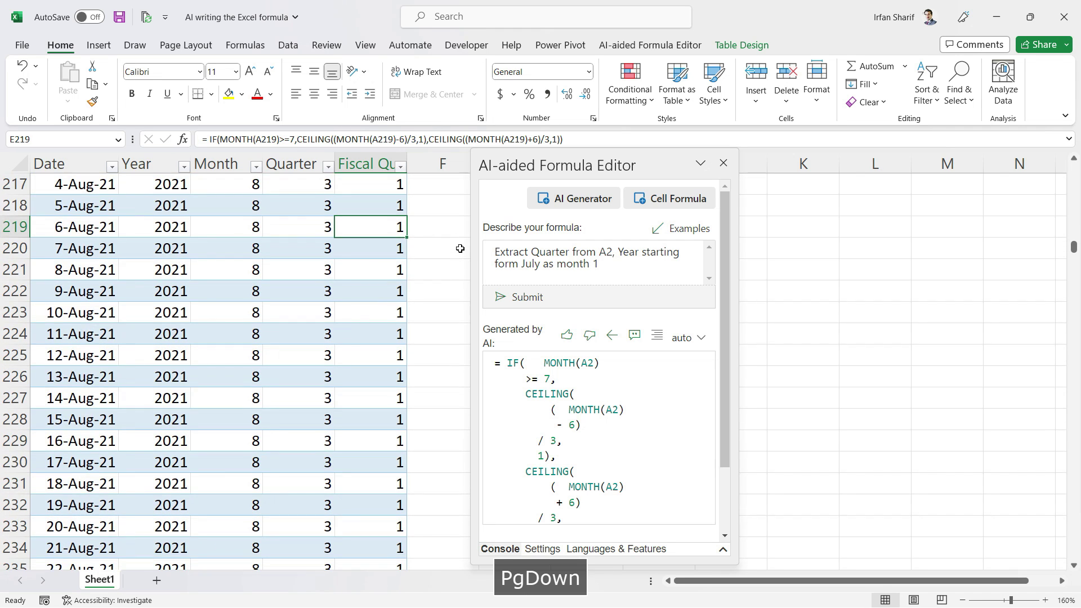
{"action": "key", "text": "Page_Up"}
{"action": "key", "text": "Page_Up"}
{"action": "key", "text": "Page_Up"}
{"action": "key", "text": "Page_Up"}
{"action": "key", "text": "Page_Up"}
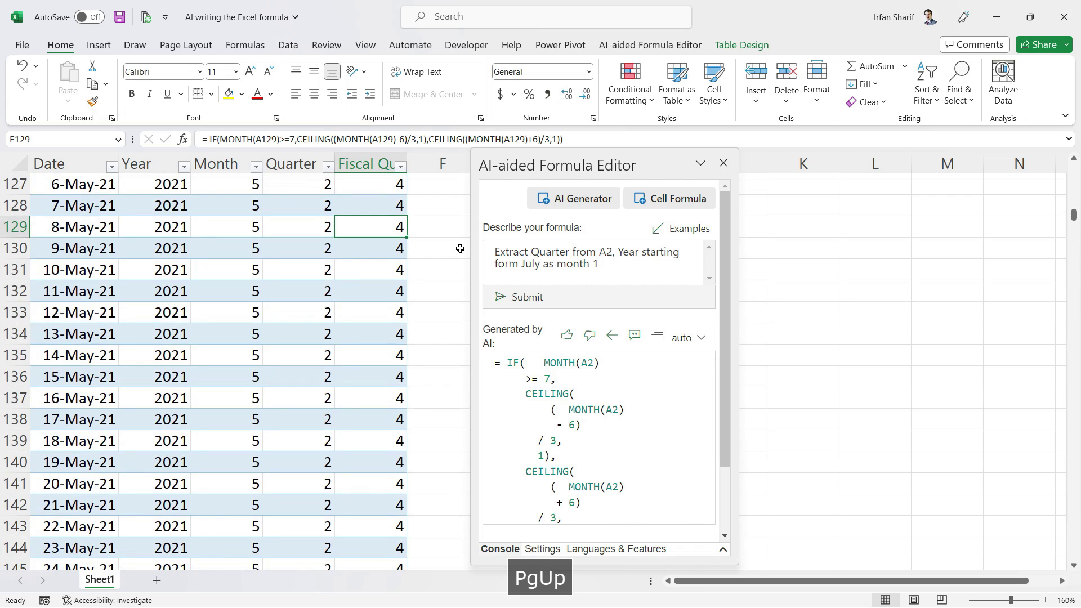
{"action": "key", "text": "ctrl+Up"}
{"action": "key", "text": "Down"}
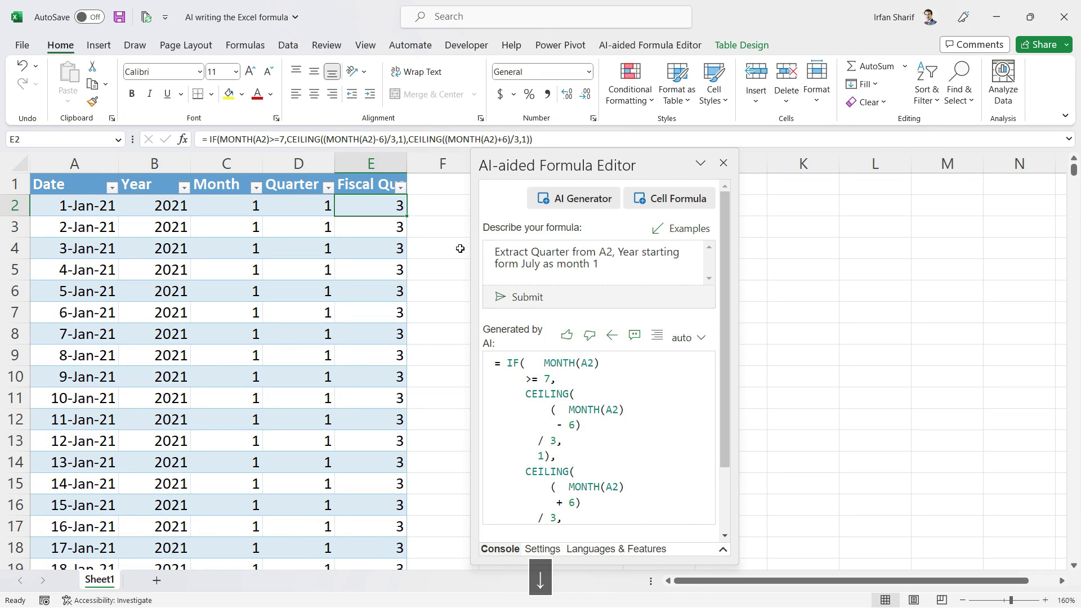
Step: Move the formula editor clear of the next columns and add a column headed "Month Name" to the date table in F1
{"action": "left_click_drag", "start_coordinate": [605, 160], "coordinate": [842, 168]}
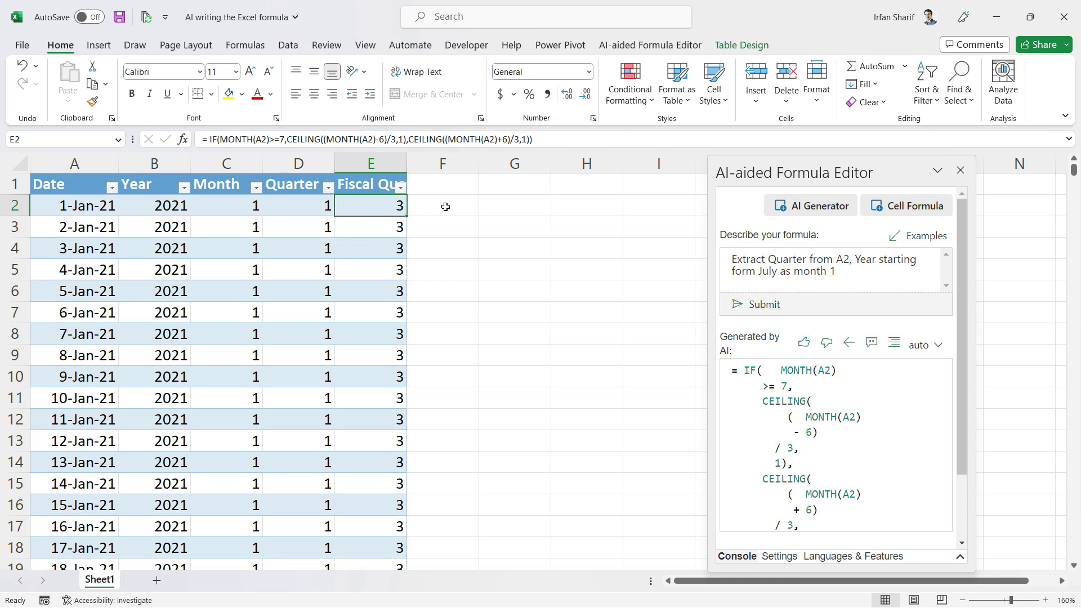
{"action": "left_click", "coordinate": [446, 186]}
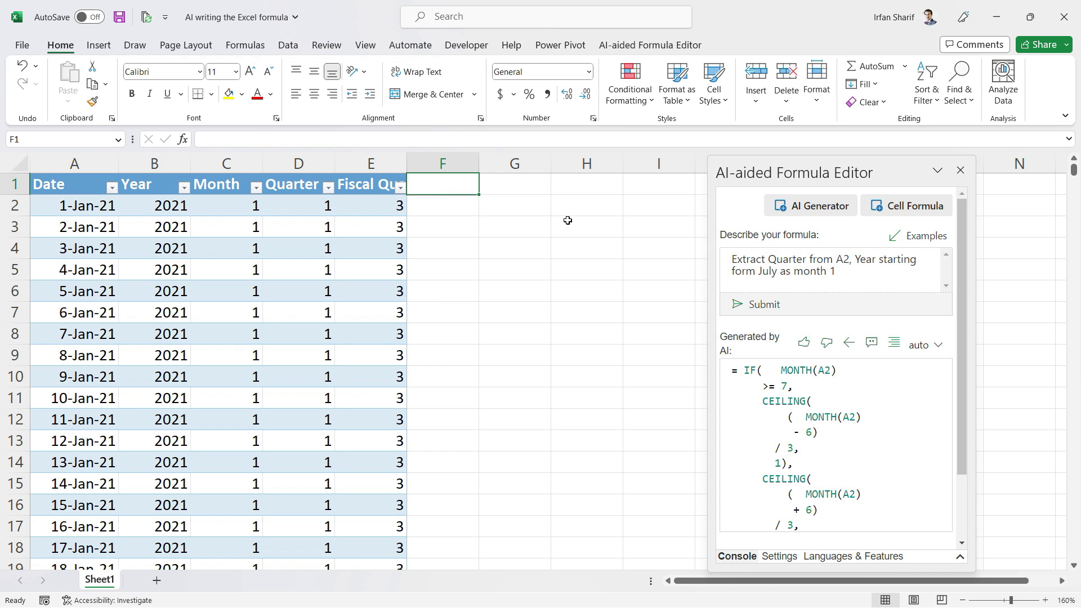
{"action": "left_click", "coordinate": [241, 207]}
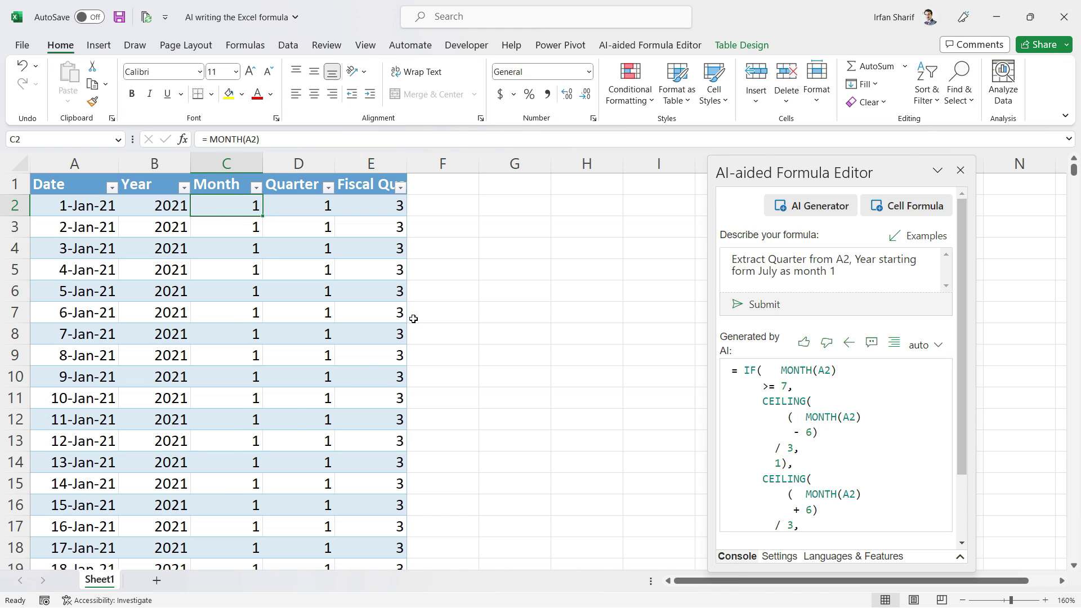
{"action": "left_click", "coordinate": [463, 194]}
{"action": "type", "text": "Month Name"}
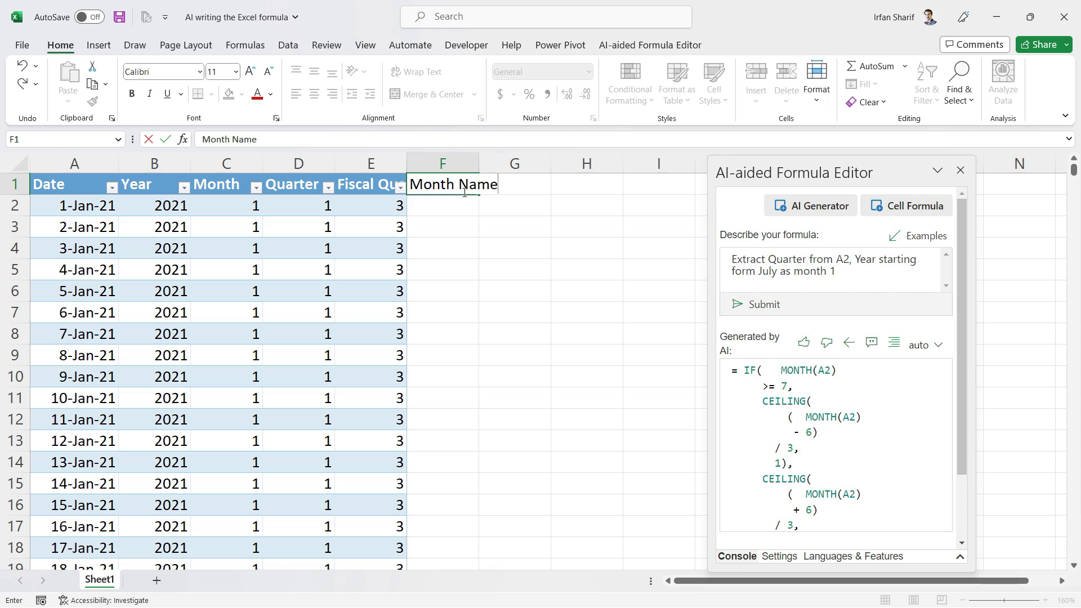
{"action": "key", "text": "Return"}
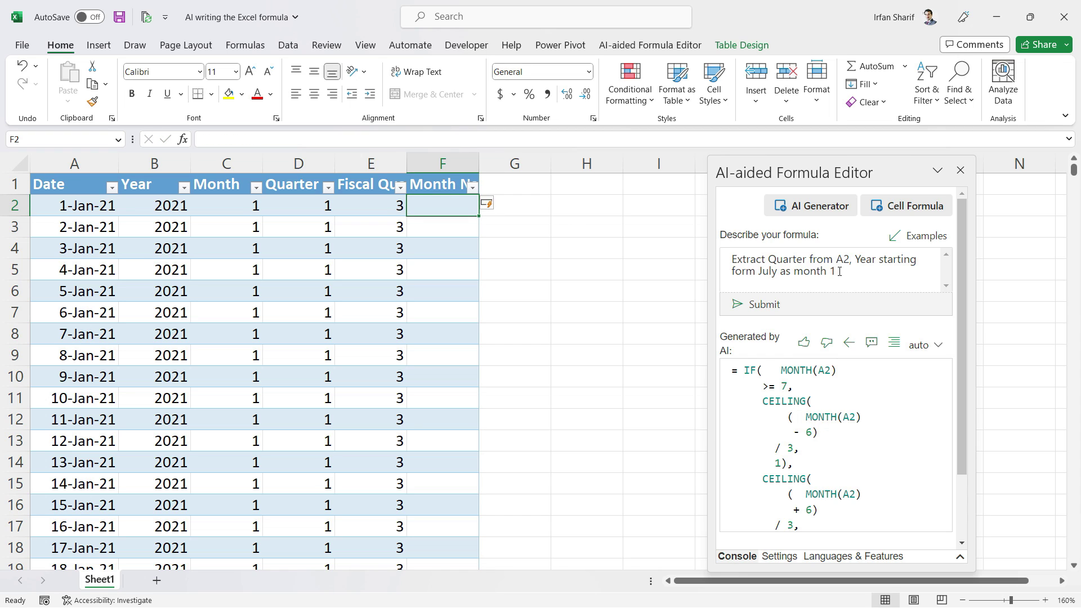
Step: Generate a formula from the description "Extract Name of month from A2" and insert it into F2
{"action": "left_click_drag", "start_coordinate": [839, 271], "coordinate": [763, 259]}
{"action": "key", "text": "BackSpace"}
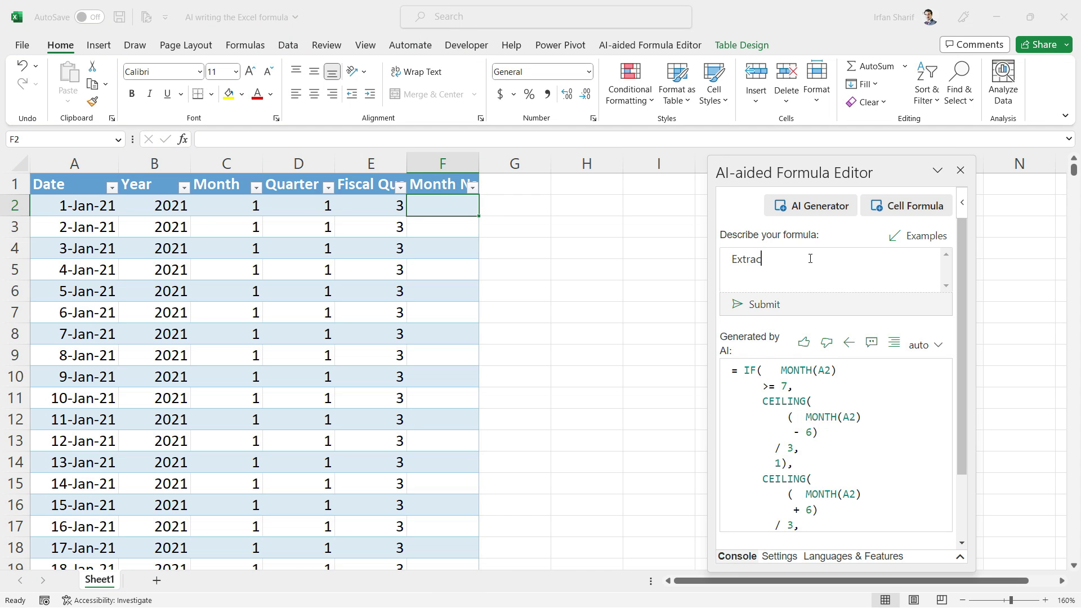
{"action": "type", "text": "t Name of month "}
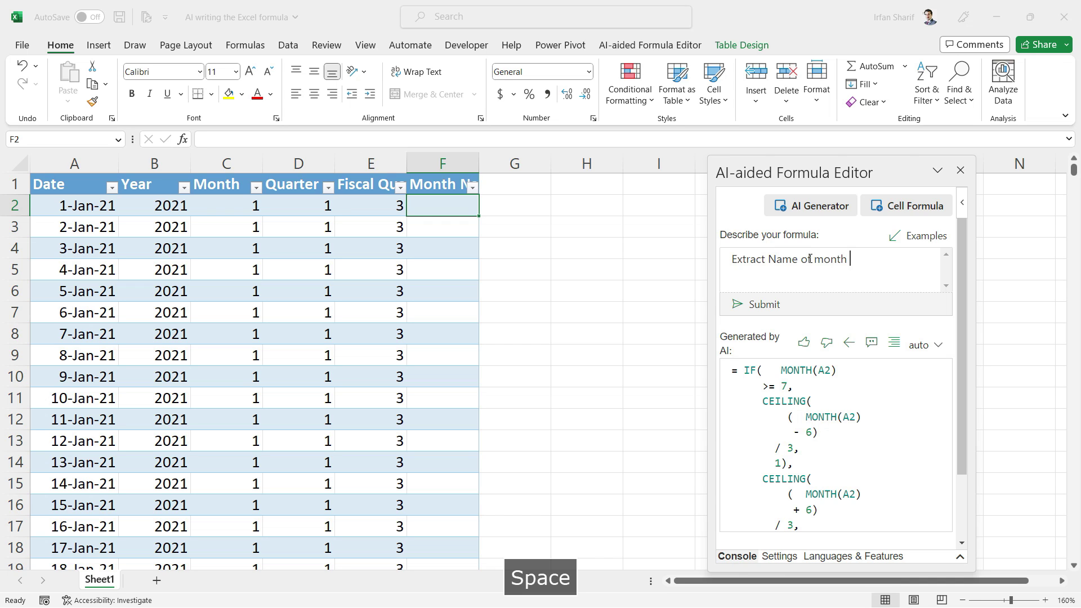
{"action": "type", "text": "from A2"}
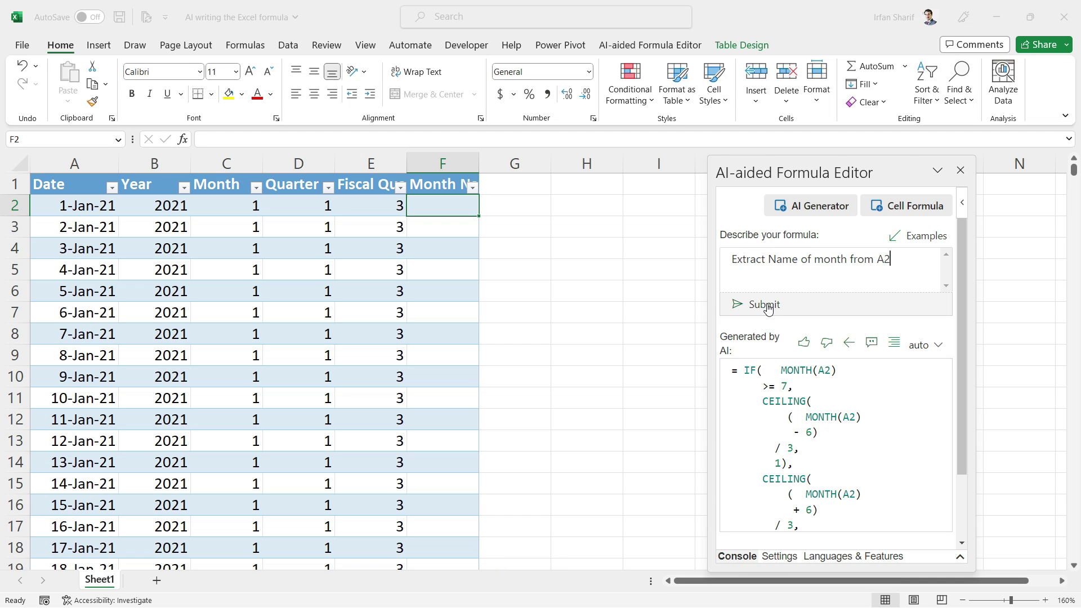
{"action": "left_click", "coordinate": [765, 304]}
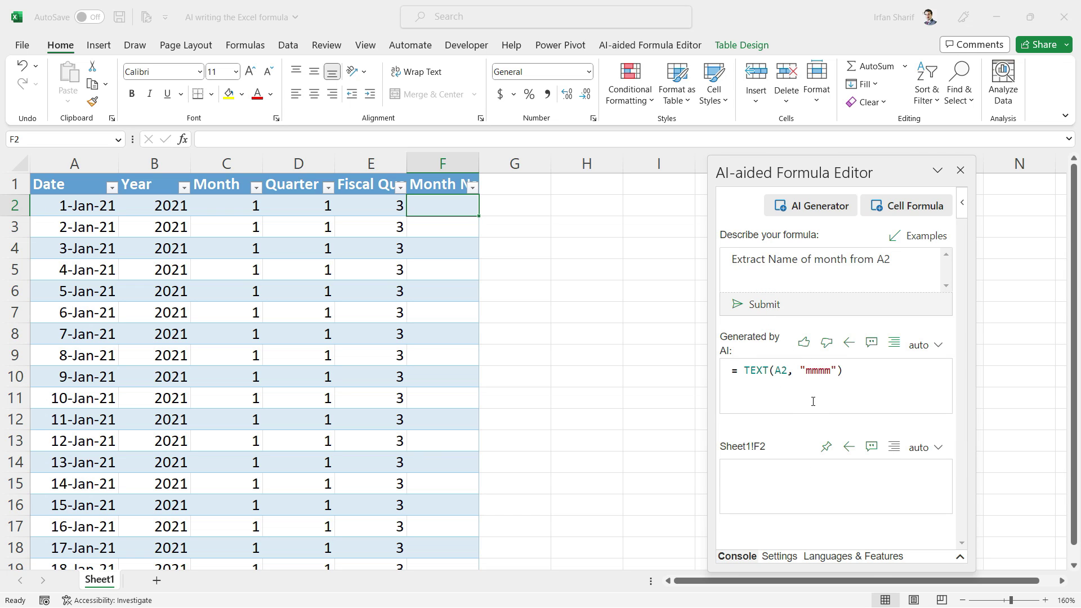
{"action": "left_click", "coordinate": [849, 343]}
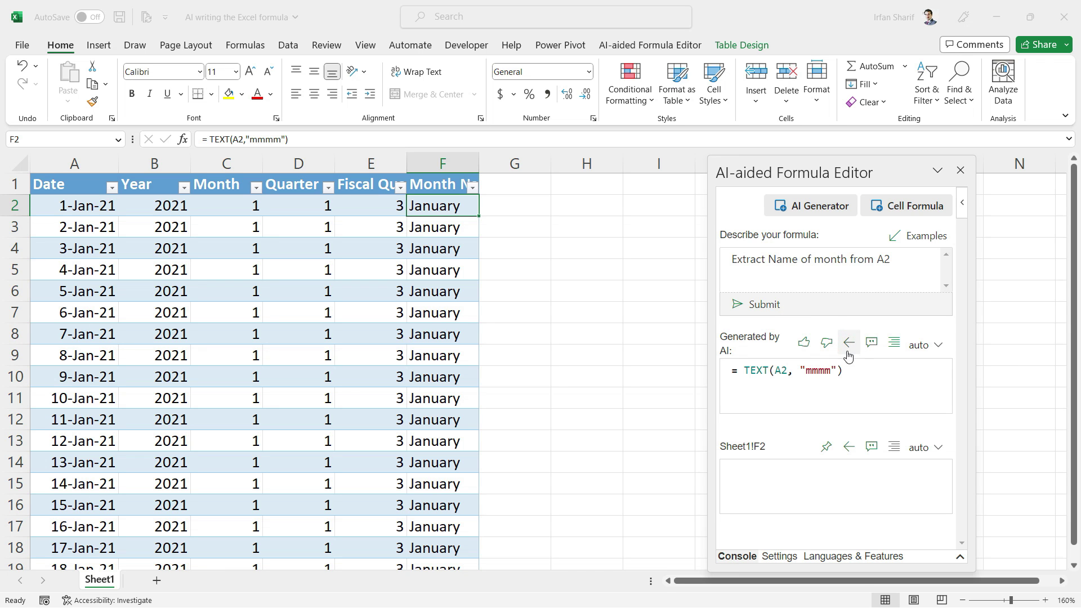
Step: Check the Month Name column's values against the dates from January 2021 onwards
{"action": "left_click", "coordinate": [462, 274]}
{"action": "key", "text": "Page_Down"}
{"action": "key", "text": "Page_Down"}
{"action": "key", "text": "Page_Down"}
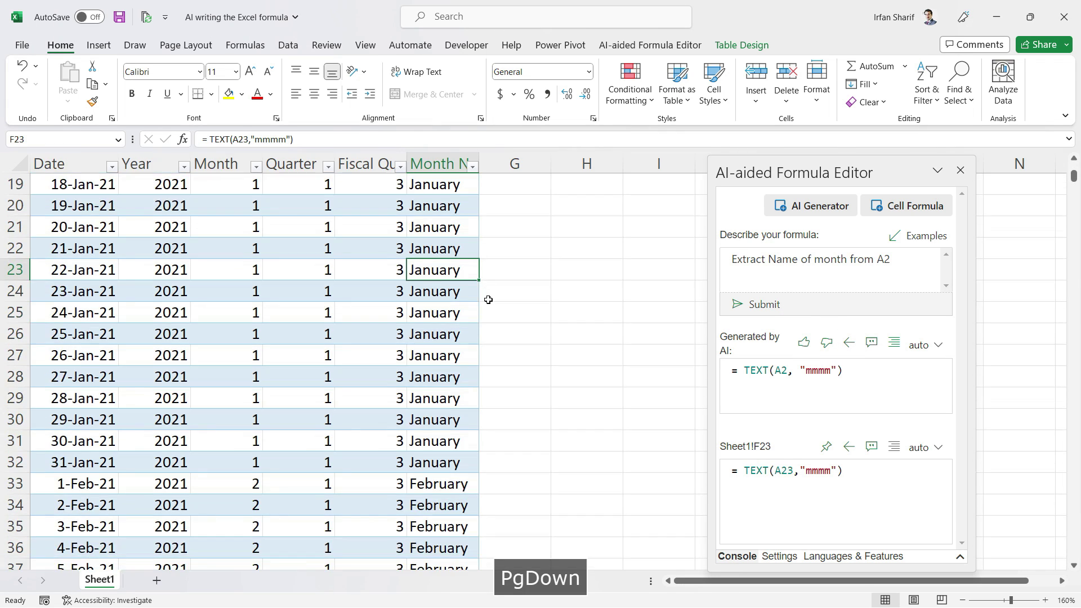
{"action": "key", "text": "Page_Up"}
{"action": "key", "text": "Page_Up"}
{"action": "key", "text": "Page_Up"}
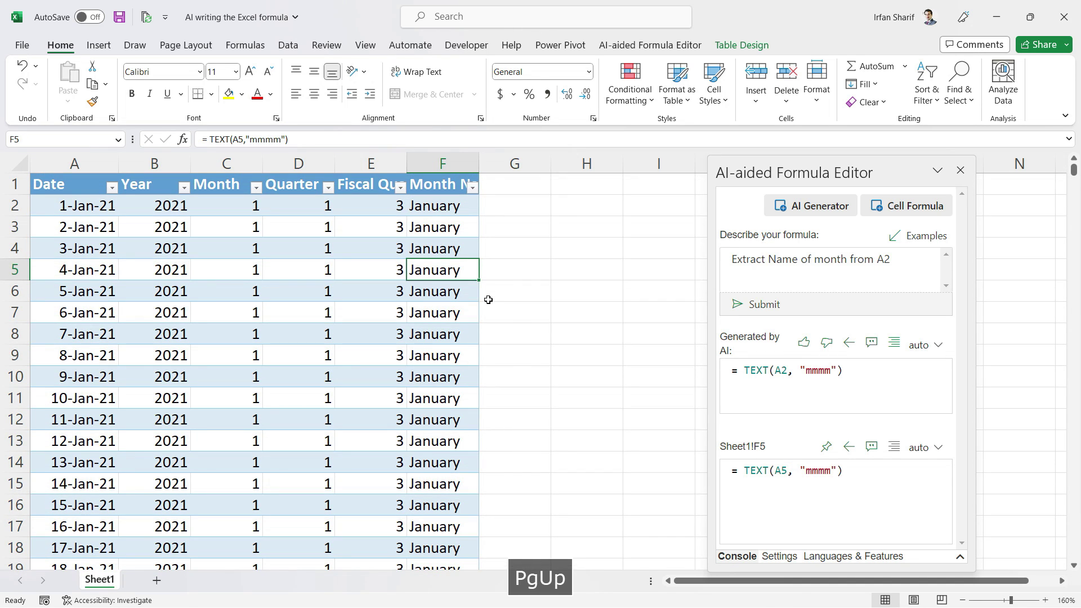
Step: Extend the description with ", first three letters only", regenerate the formula and insert it into F2
{"action": "left_click", "coordinate": [434, 208]}
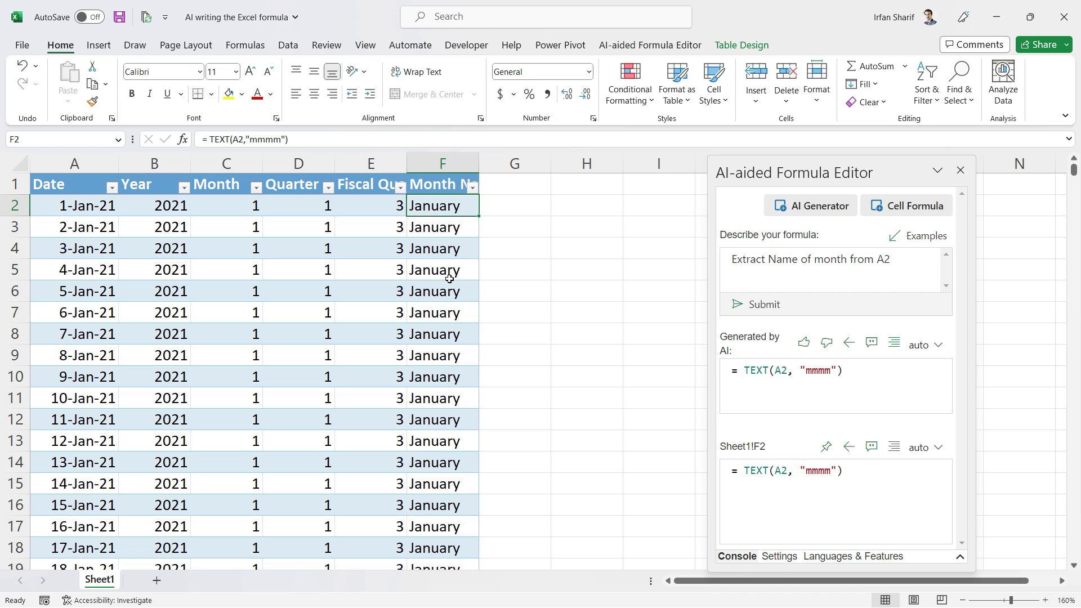
{"action": "left_click", "coordinate": [912, 259]}
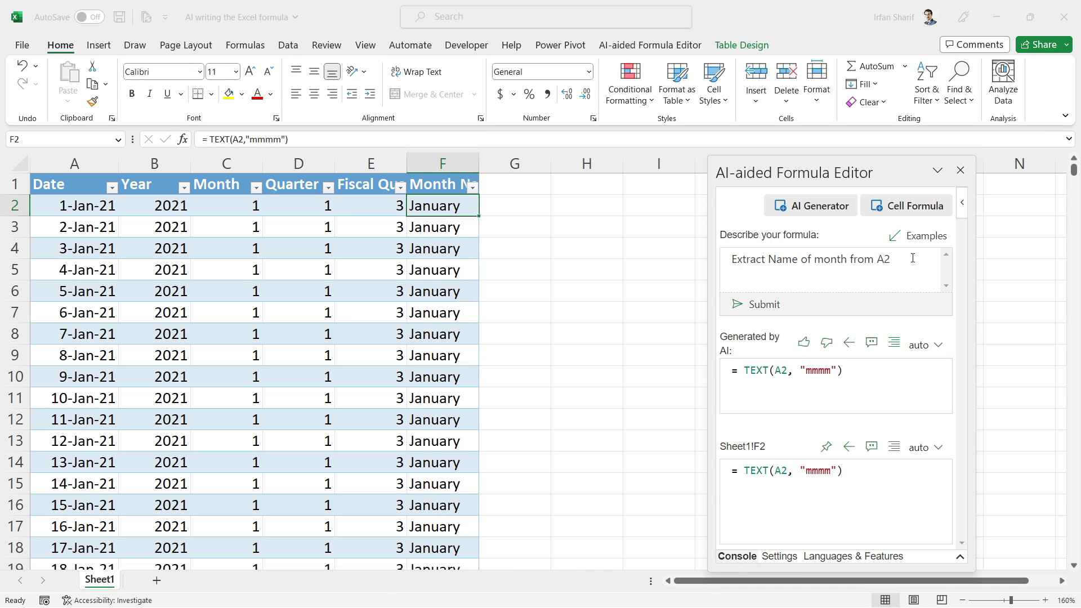
{"action": "type", "text": ", first three letters only"}
{"action": "left_click", "coordinate": [761, 304]}
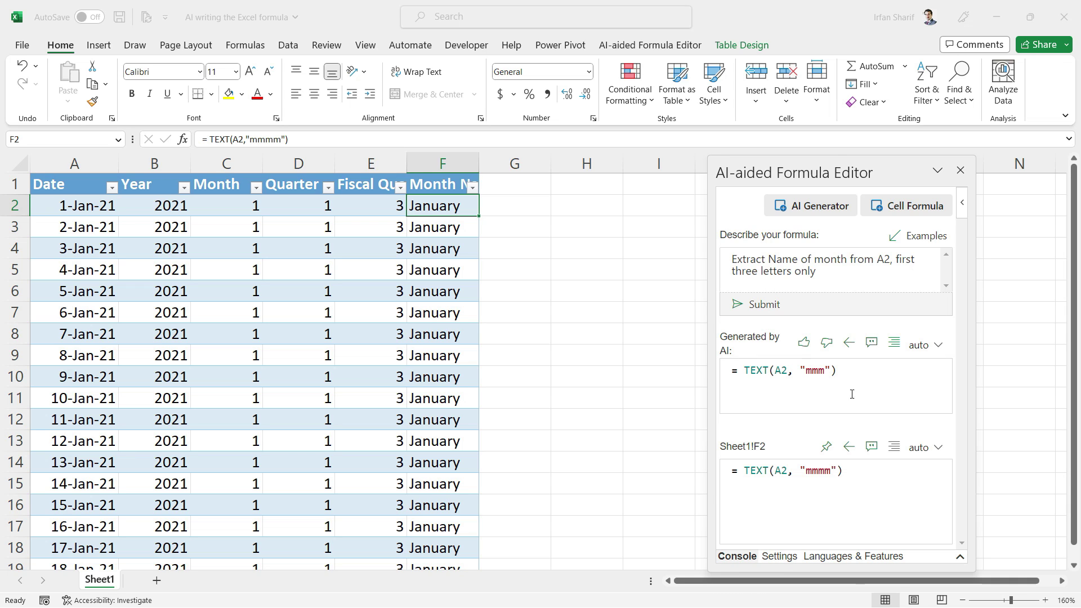
{"action": "left_click", "coordinate": [849, 342]}
Step: Check the abbreviated month names in the Month Name column against the dates further down the table
{"action": "left_click", "coordinate": [463, 315]}
{"action": "key", "text": "Page_Down"}
{"action": "key", "text": "Page_Down"}
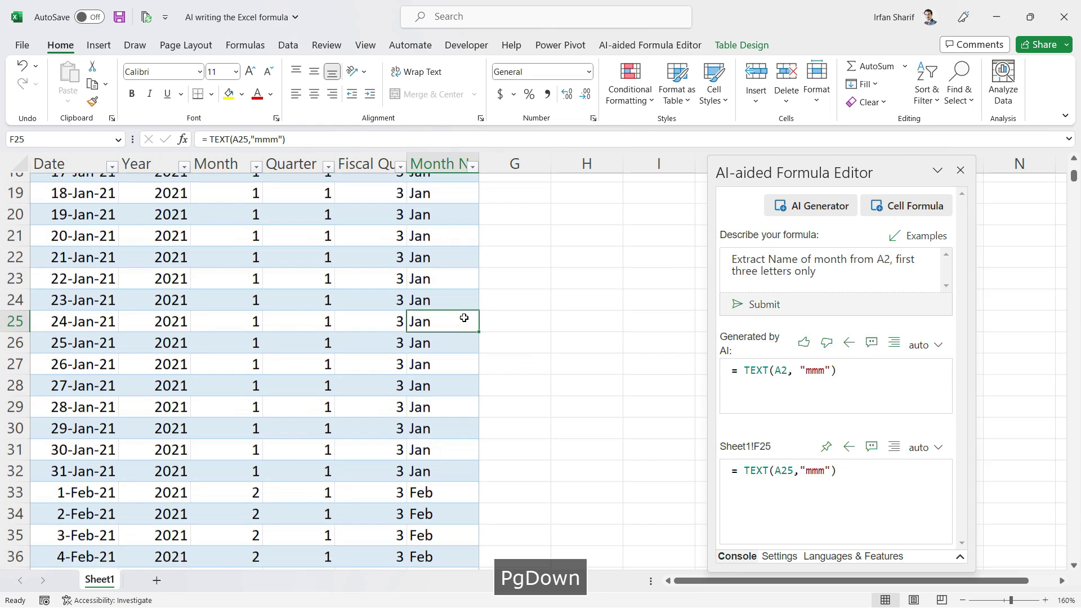
{"action": "key", "text": "Page_Down"}
{"action": "key", "text": "Page_Down"}
{"action": "key", "text": "Page_Down"}
{"action": "key", "text": "Page_Up"}
{"action": "key", "text": "Page_Up"}
{"action": "key", "text": "Page_Up"}
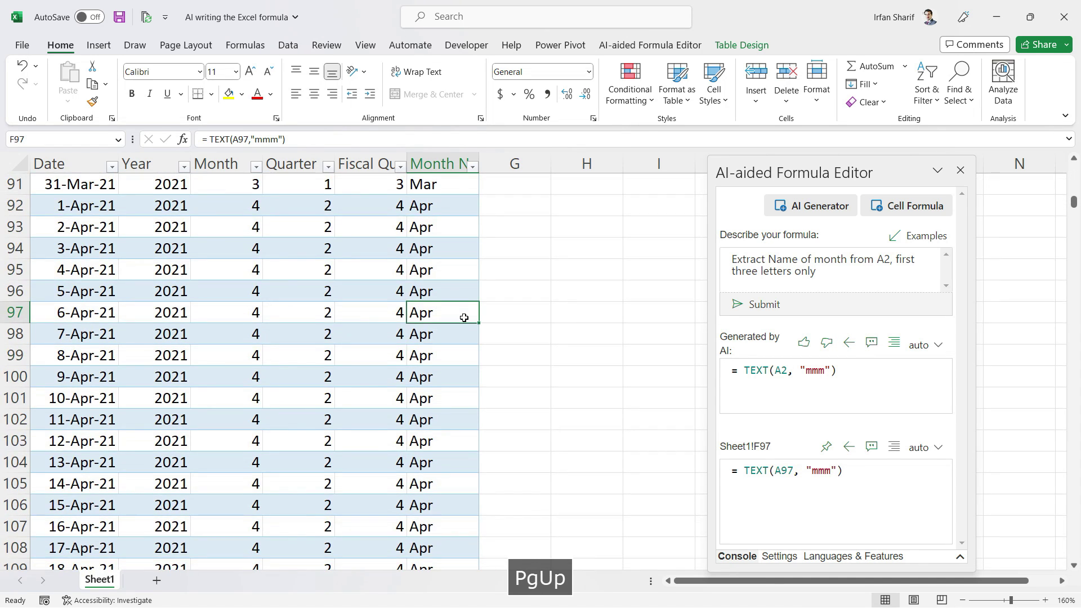
{"action": "key", "text": "Page_Up"}
{"action": "key", "text": "Page_Up"}
Step: Add a column headed "Day name" to the date table in G1
{"action": "left_click", "coordinate": [518, 183]}
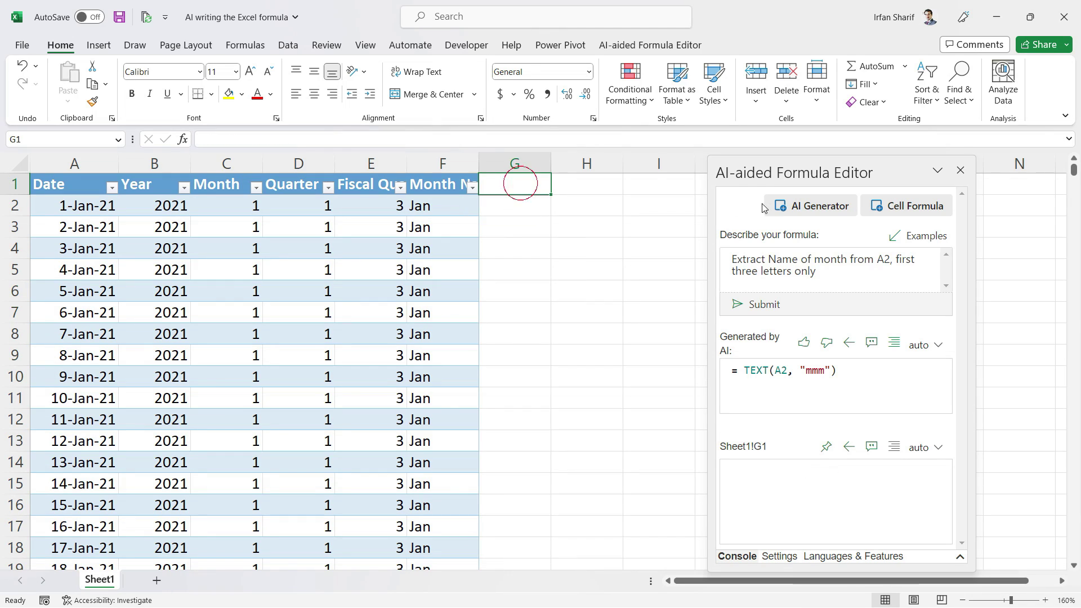
{"action": "type", "text": "Day n"}
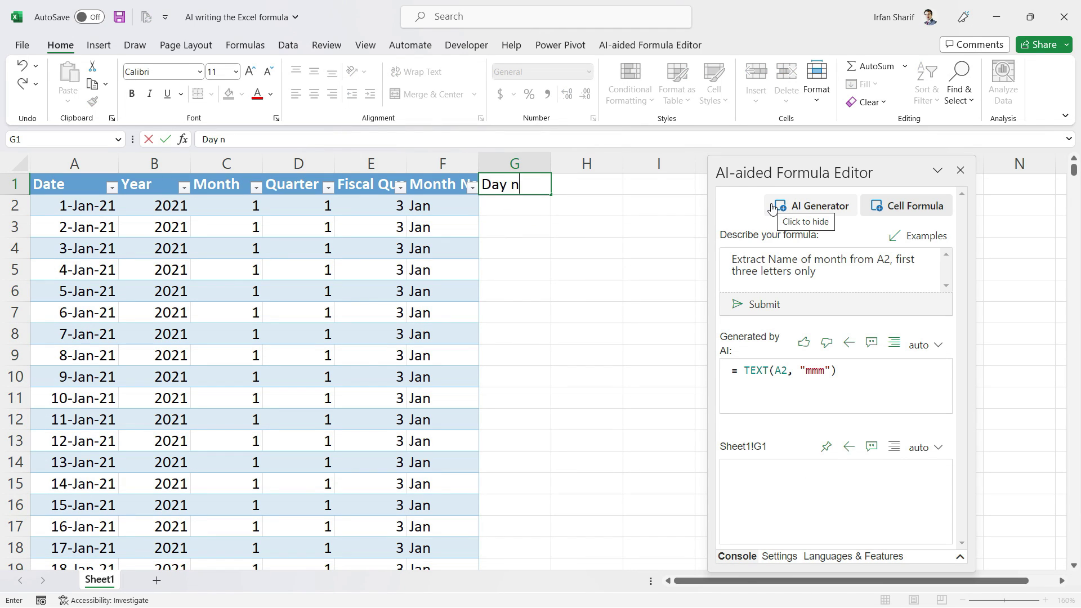
{"action": "type", "text": "ame"}
{"action": "key", "text": "Return"}
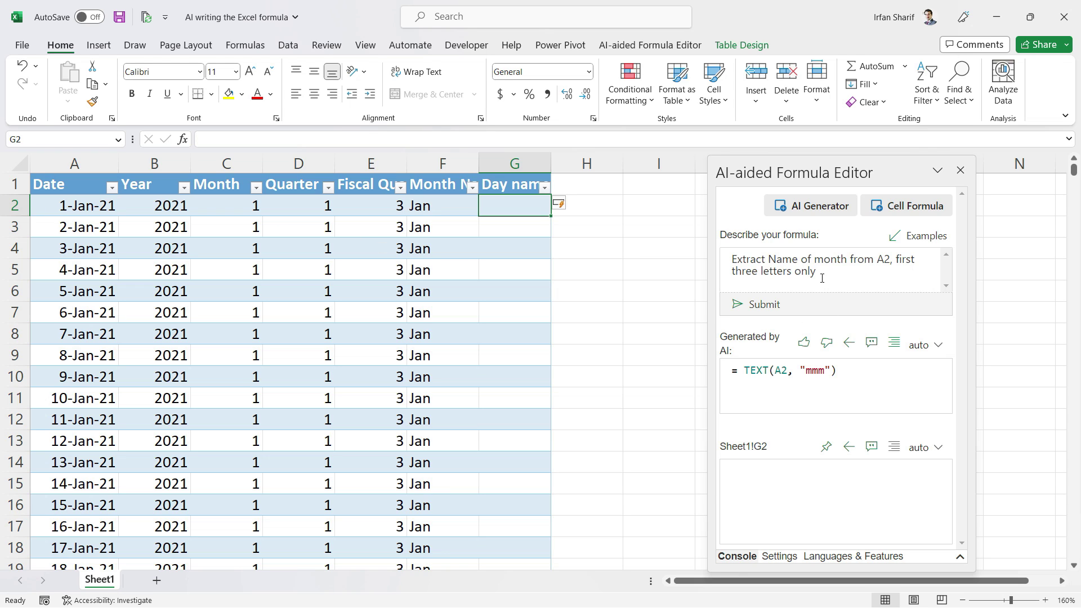
Step: Change the description to "Extract Name of Day from A2, first three letters only", generate the formula and insert it into G2
{"action": "mouse_move", "coordinate": [817, 260]}
{"action": "left_mouse_down"}
{"action": "mouse_move", "coordinate": [847, 256]}
{"action": "mouse_move", "coordinate": [818, 260]}
{"action": "left_mouse_up"}
{"action": "triple_click", "coordinate": [848, 263]}
{"action": "type", "text": "Day"}
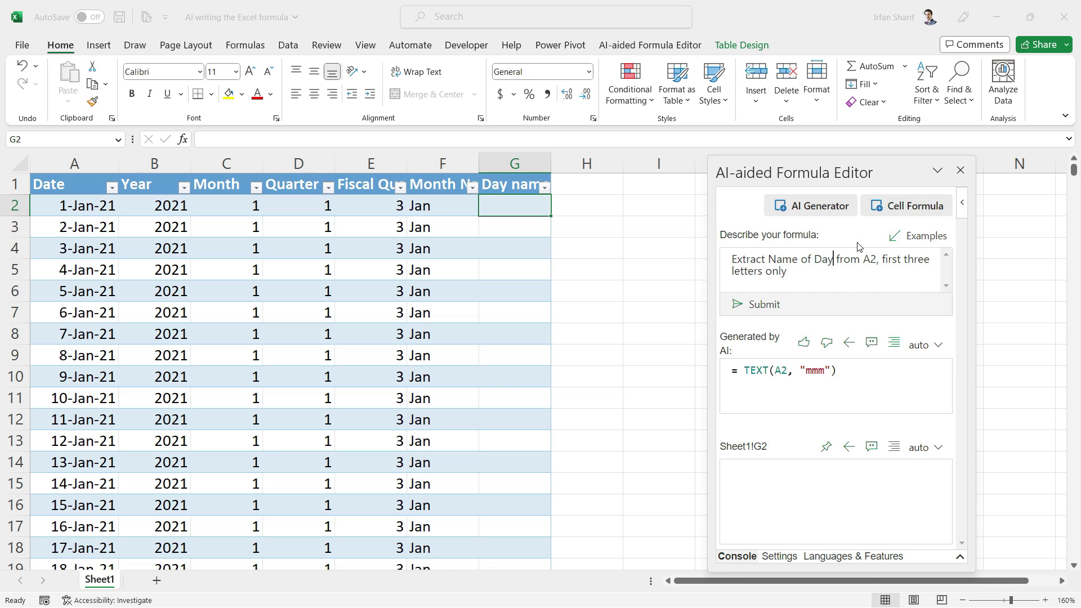
{"action": "left_click", "coordinate": [763, 307]}
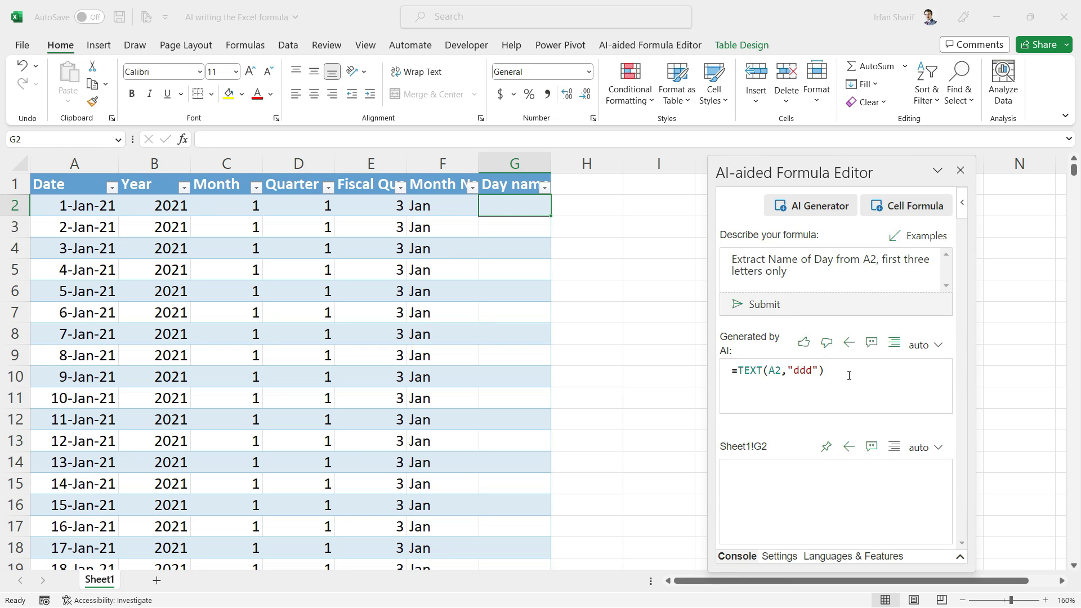
{"action": "left_click", "coordinate": [849, 342]}
Step: Check the Day name column's values from the first dates down to the end of the table
{"action": "left_click", "coordinate": [530, 276]}
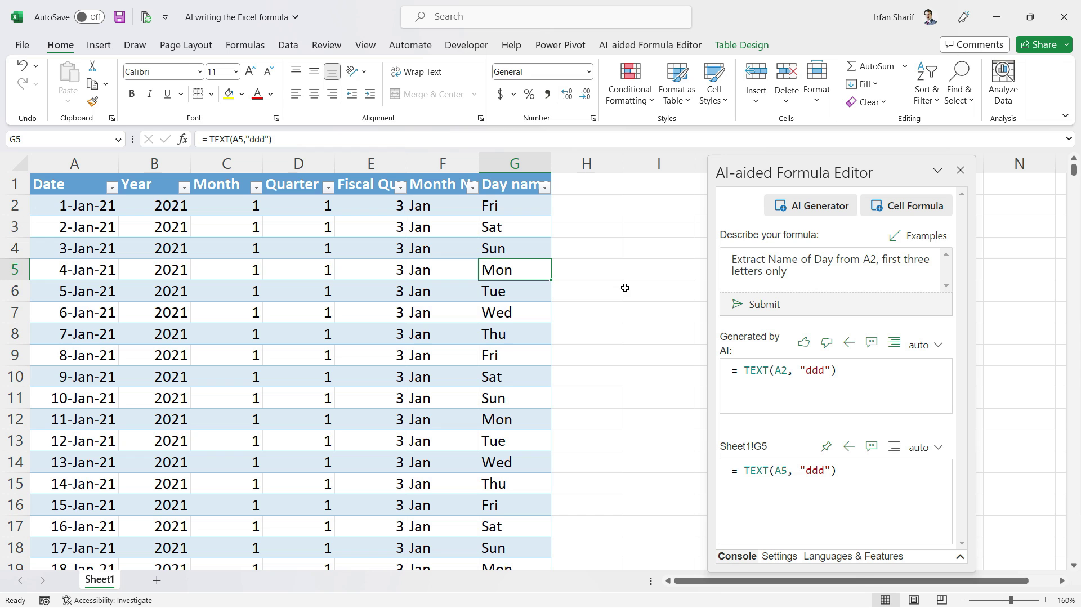
{"action": "key", "text": "ctrl+Down"}
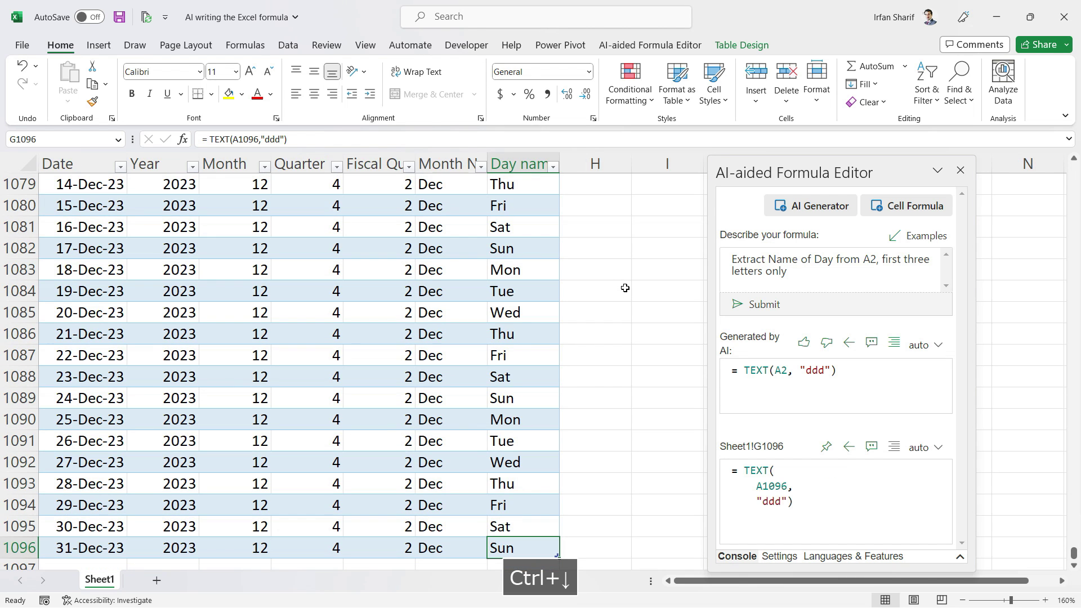
{"action": "key", "text": "ctrl+Up"}
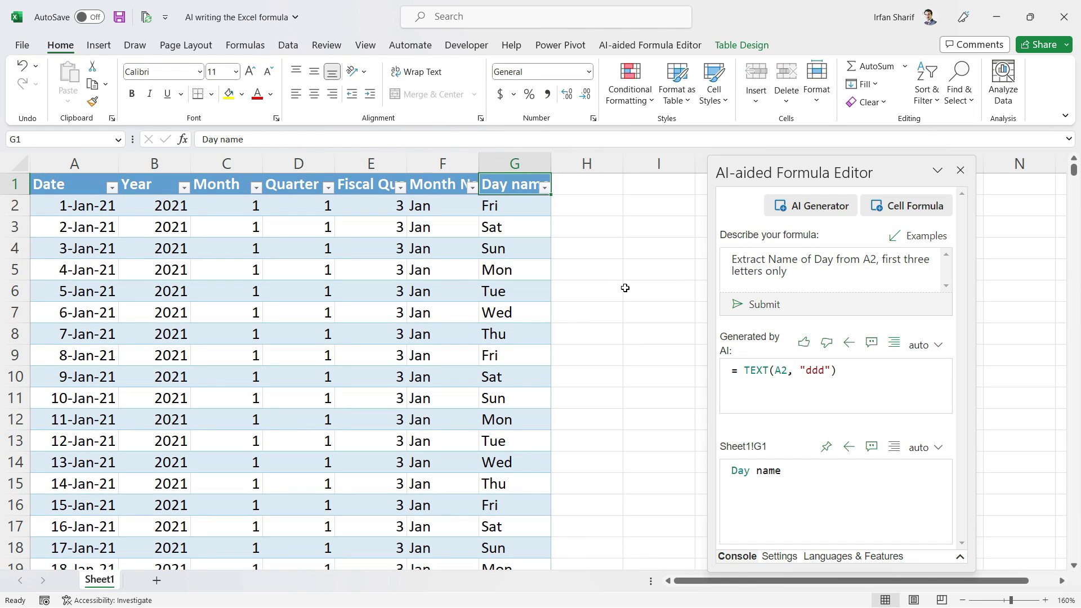
{"action": "key", "text": "F9"}
{"action": "left_click", "coordinate": [567, 221]}
{"action": "left_click", "coordinate": [500, 205]}
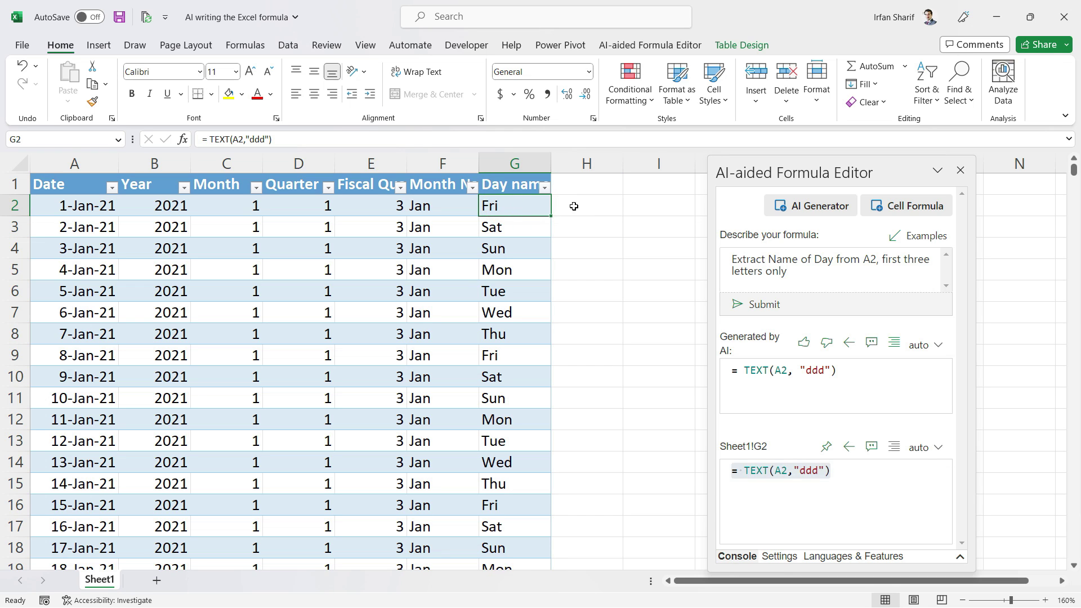
Step: Add a column headed "Day Type" to the date table in H1
{"action": "left_click", "coordinate": [586, 184]}
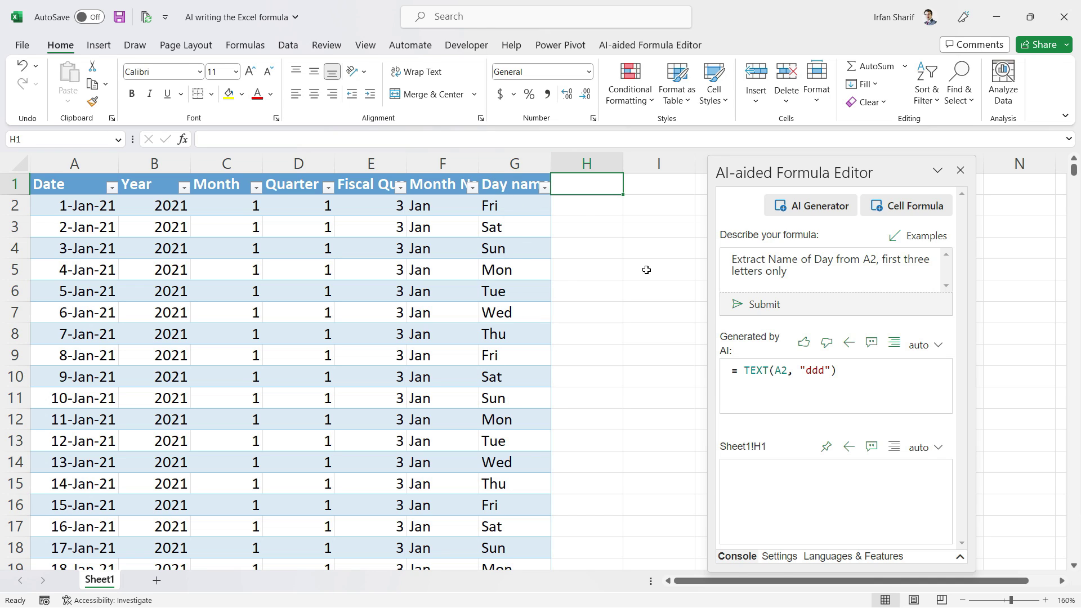
{"action": "type", "text": "Day Type"}
{"action": "key", "text": "Return"}
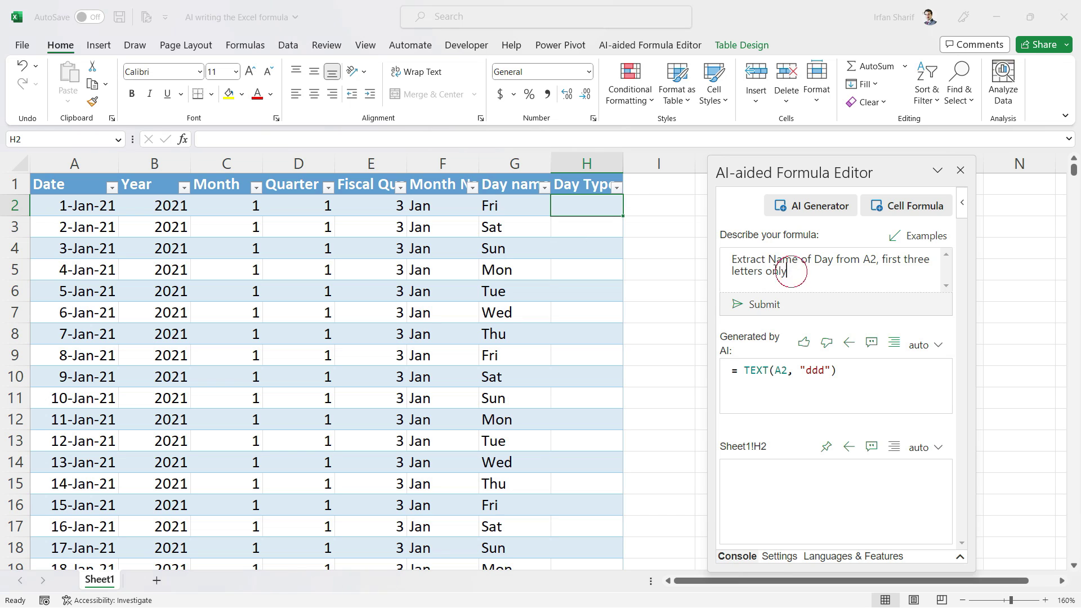
Step: Replace the formula description with: If G2 is "Sat" or "Sun" then "Weekend" else "Weekday"
{"action": "triple_click", "coordinate": [794, 275]}
{"action": "key", "text": "BackSpace"}
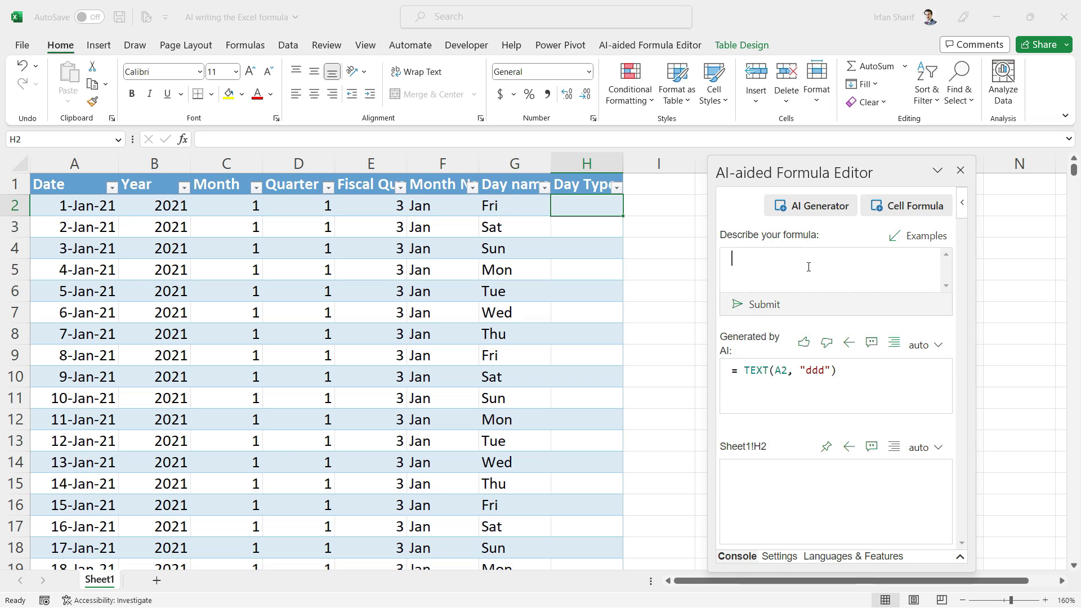
{"action": "type", "text": "If FG2 is \""}
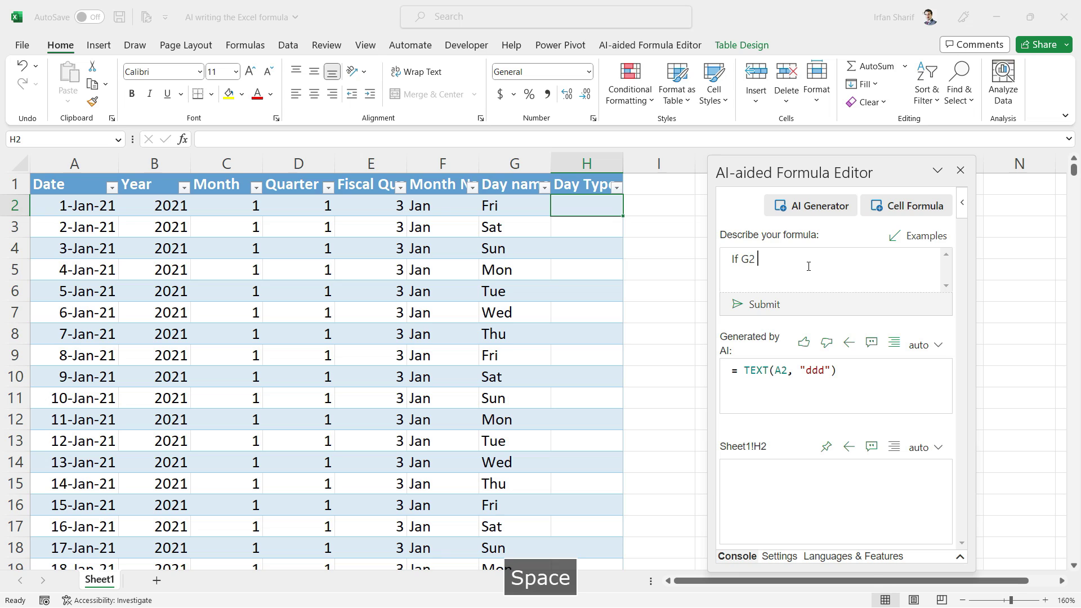
{"action": "type", "text": "t"}
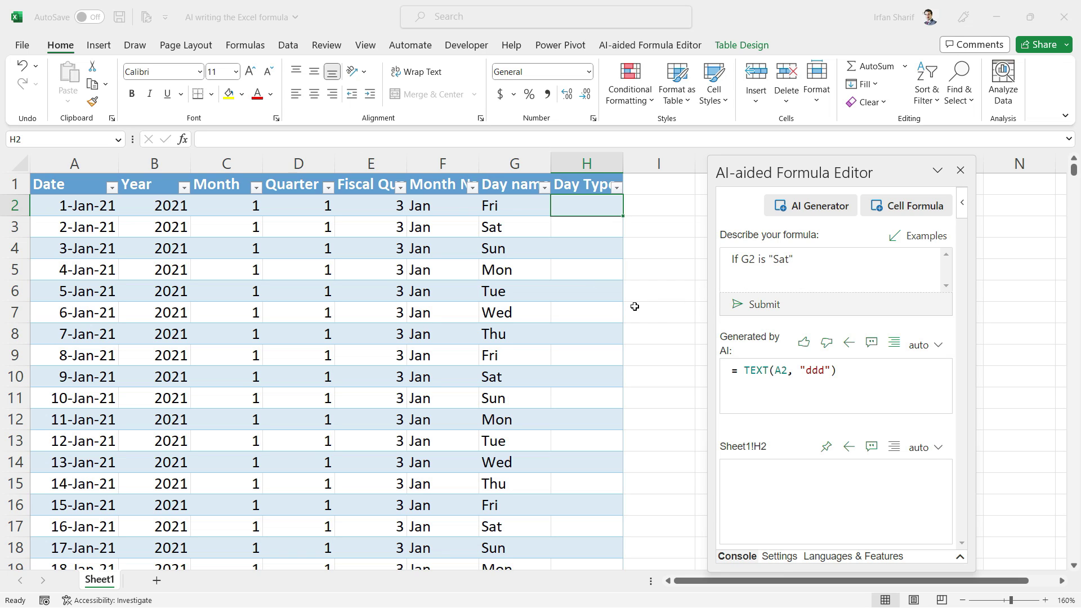
{"action": "type", "text": "or \"Sun\" then "}
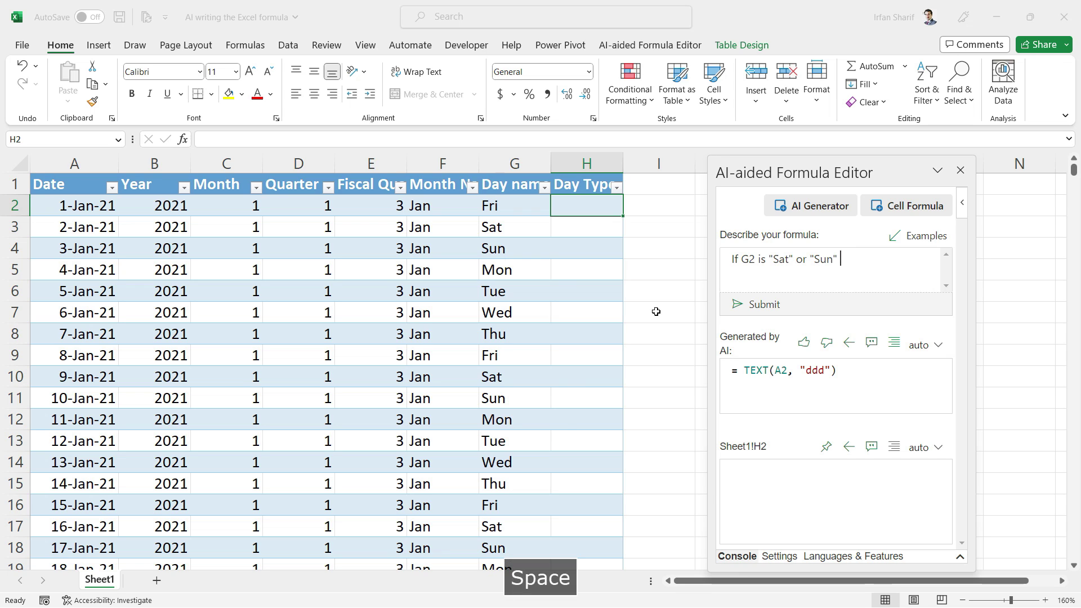
{"action": "type", "text": "\"Weekend\""}
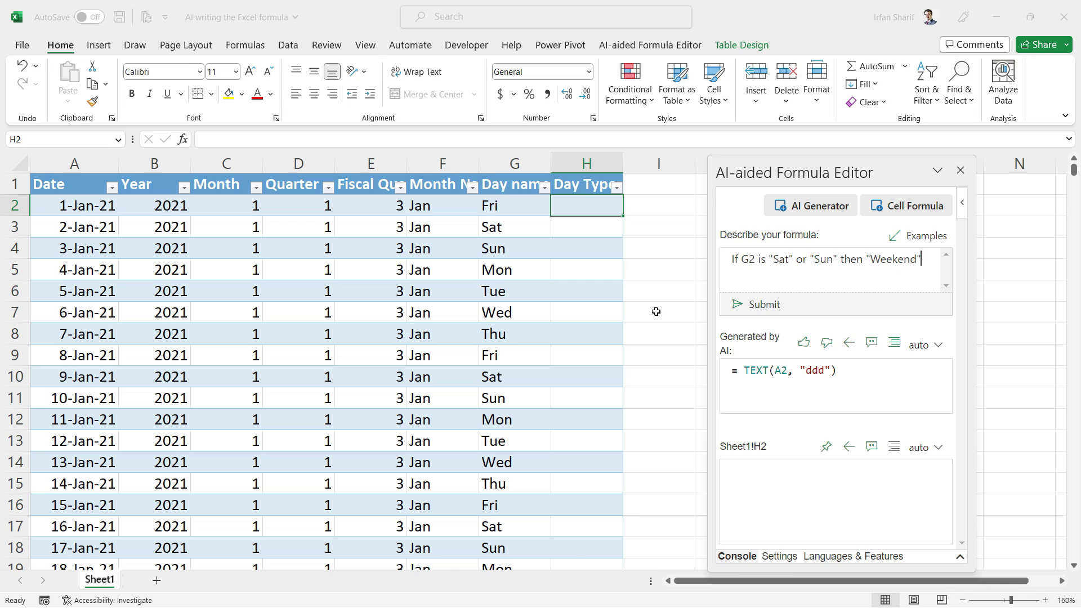
{"action": "type", "text": " else \"Weekday\""}
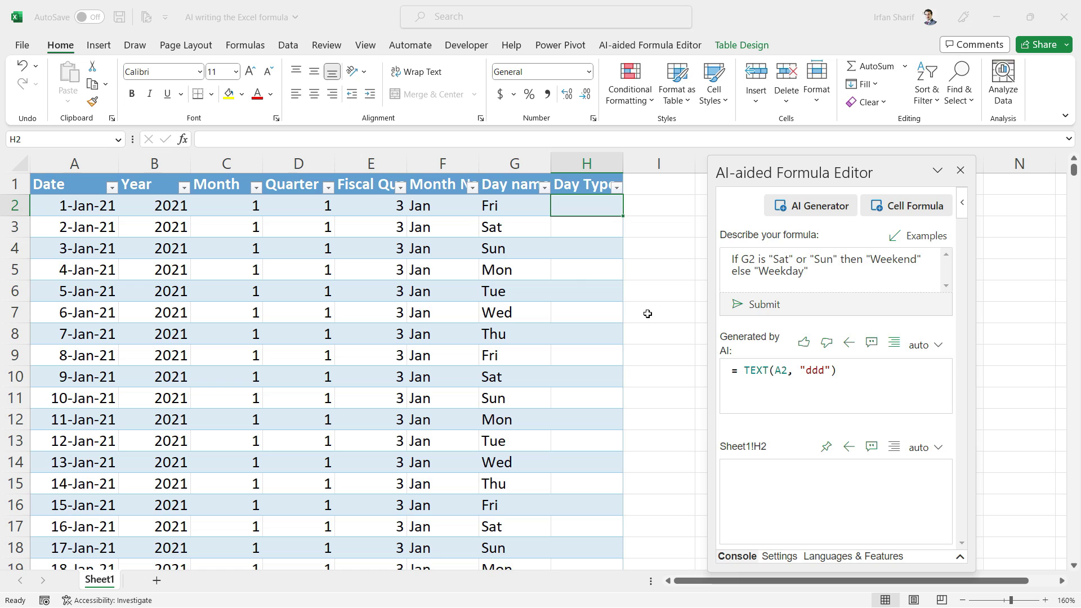
Step: Generate the Weekend/Weekday formula from the description and insert it into H2
{"action": "left_click", "coordinate": [515, 227]}
{"action": "left_click", "coordinate": [514, 248]}
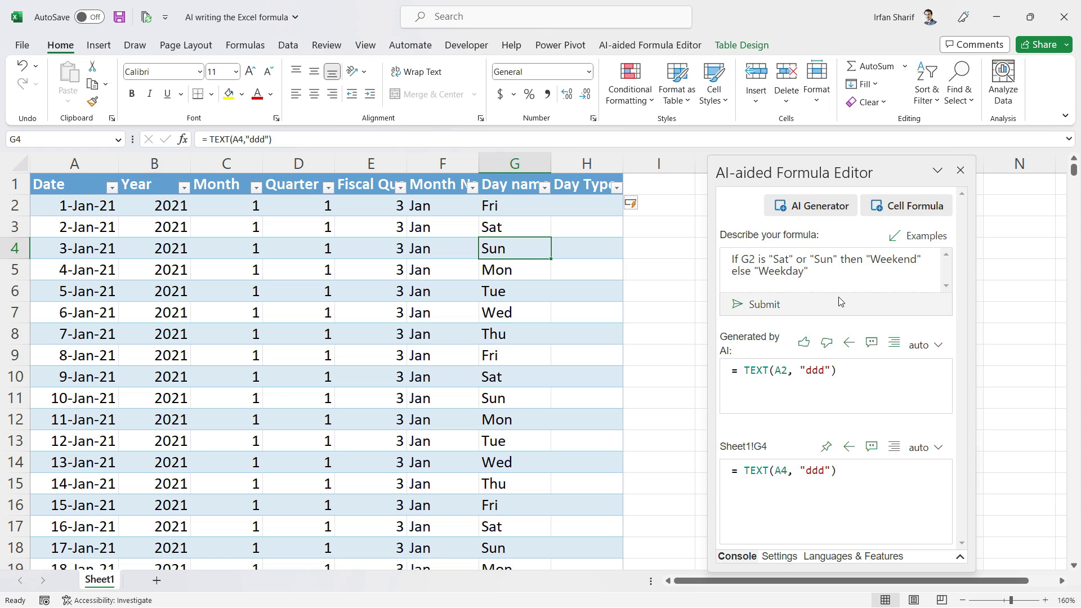
{"action": "left_click", "coordinate": [816, 269]}
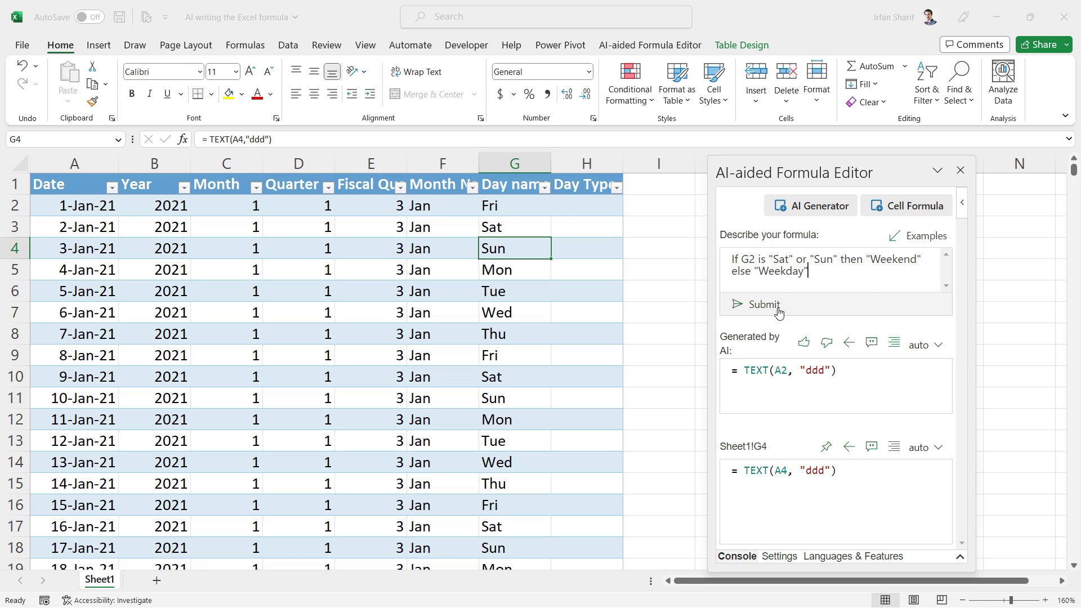
{"action": "left_click", "coordinate": [578, 206]}
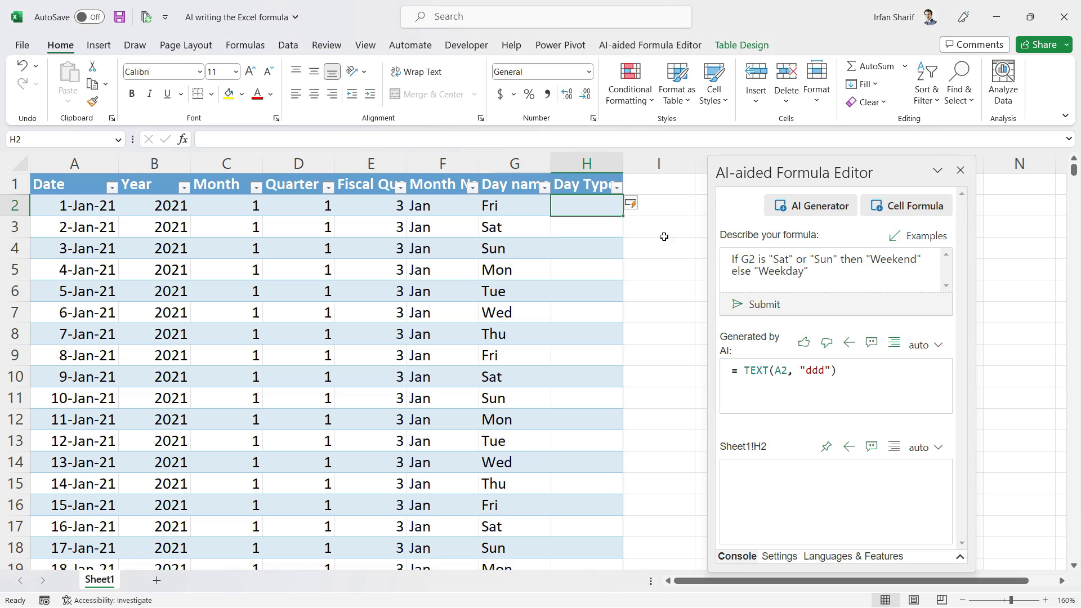
{"action": "left_click", "coordinate": [758, 309]}
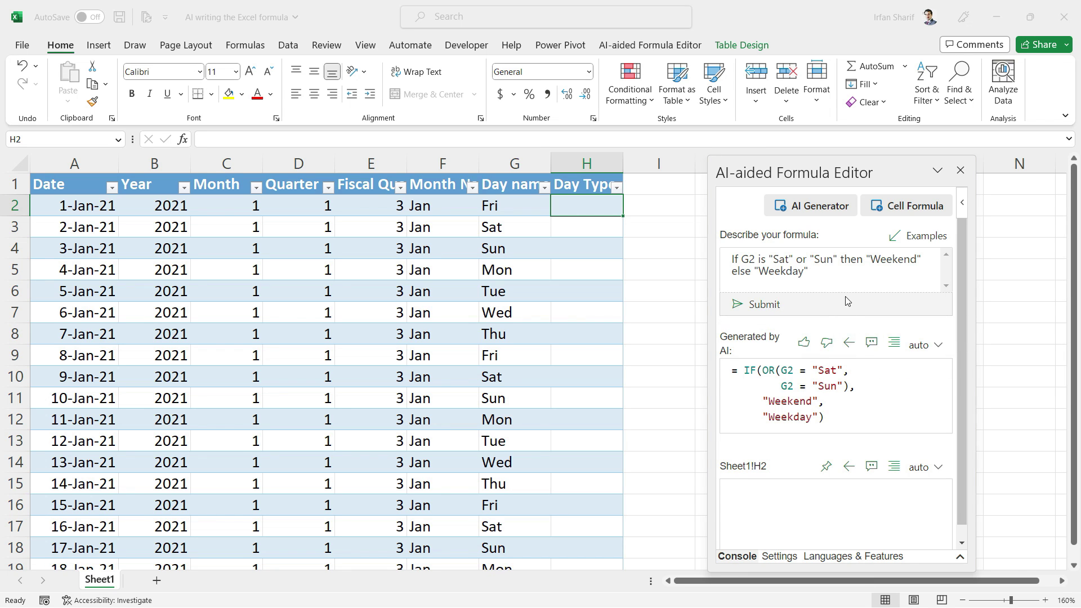
{"action": "left_click", "coordinate": [854, 346]}
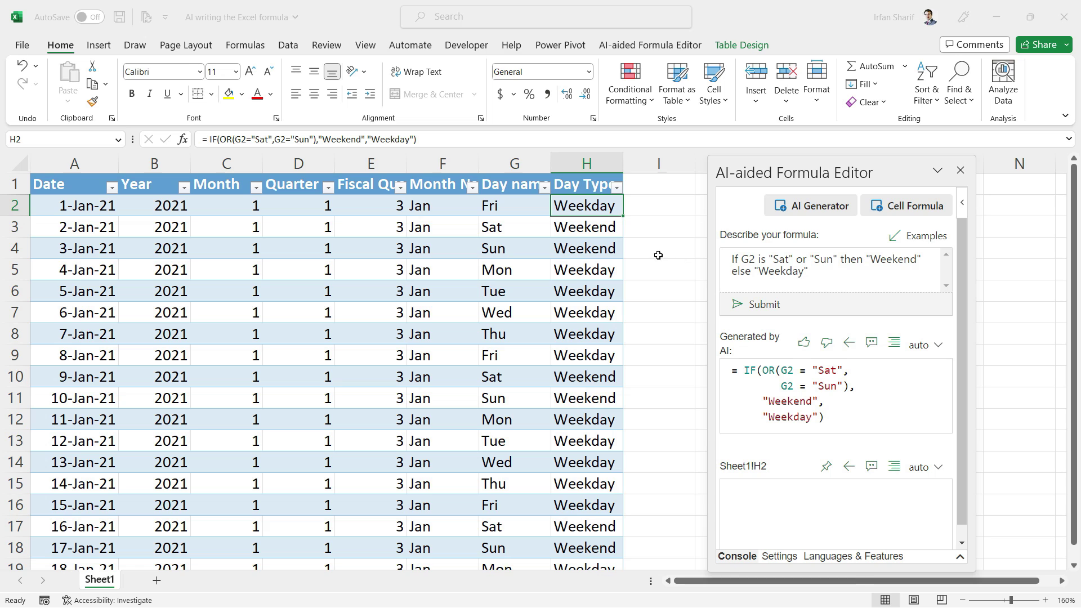
Step: Widen the Day Type column to fit its header and check its values against the day names in the first rows
{"action": "left_click", "coordinate": [638, 164]}
{"action": "left_click_drag", "start_coordinate": [638, 163], "coordinate": [640, 163]}
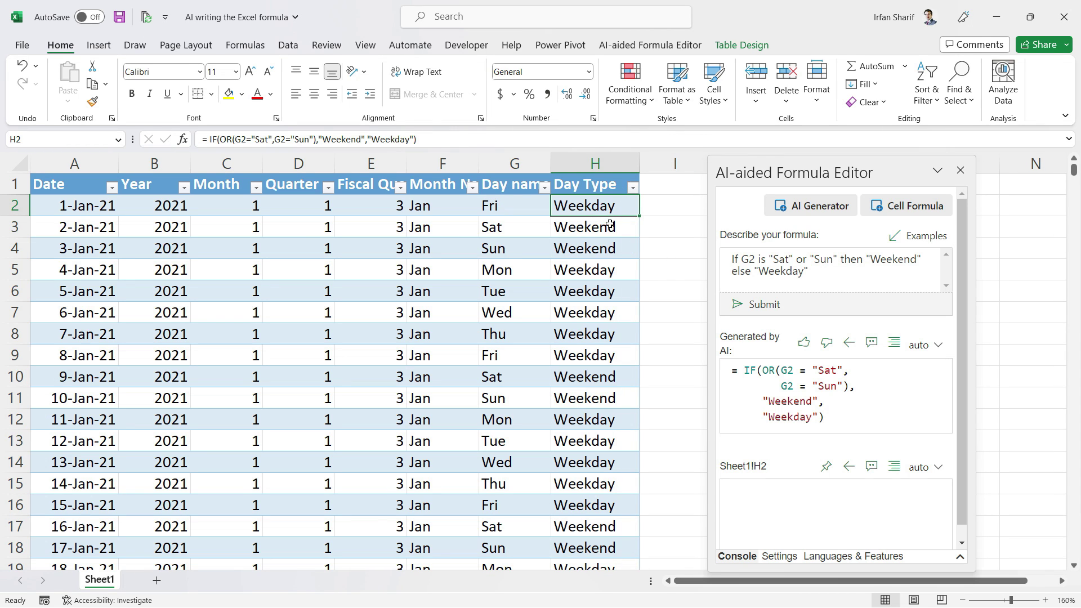
{"action": "left_click", "coordinate": [511, 220]}
{"action": "left_click", "coordinate": [591, 234]}
{"action": "left_click", "coordinate": [520, 250]}
{"action": "left_click", "coordinate": [573, 253]}
{"action": "left_click", "coordinate": [576, 278]}
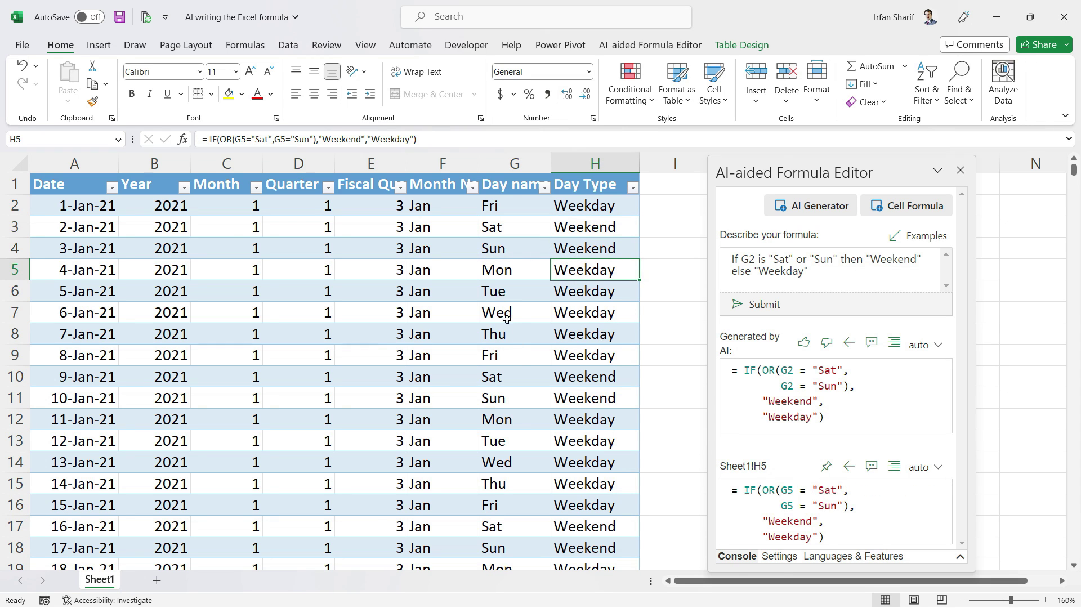
{"action": "left_click", "coordinate": [614, 379]}
{"action": "left_click", "coordinate": [619, 399]}
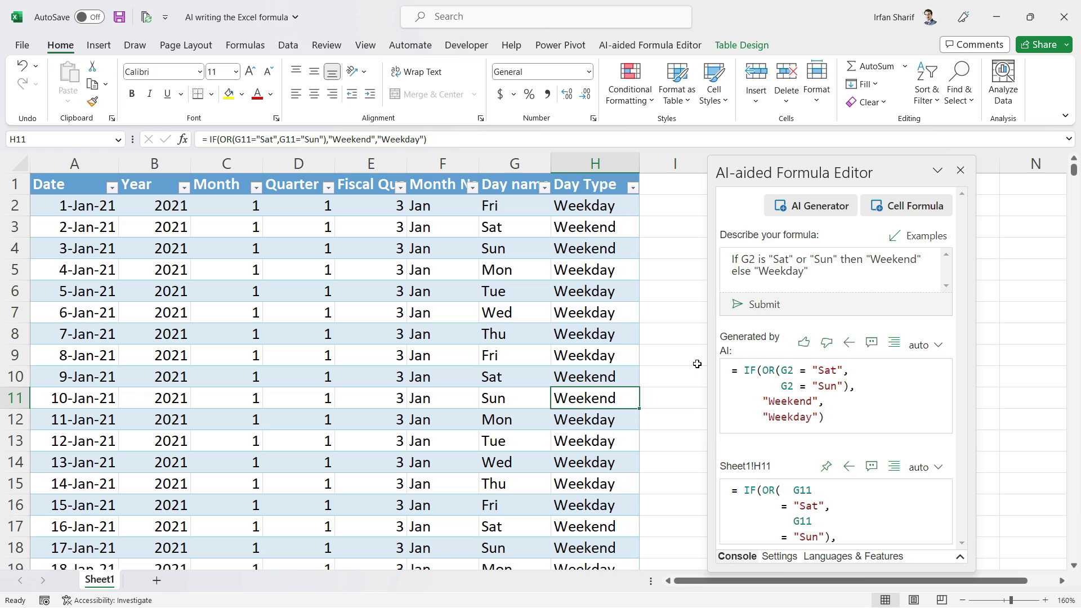
Step: Move the formula editor clear of column I and add a column headed "Half" to the table in I1
{"action": "left_click", "coordinate": [610, 208]}
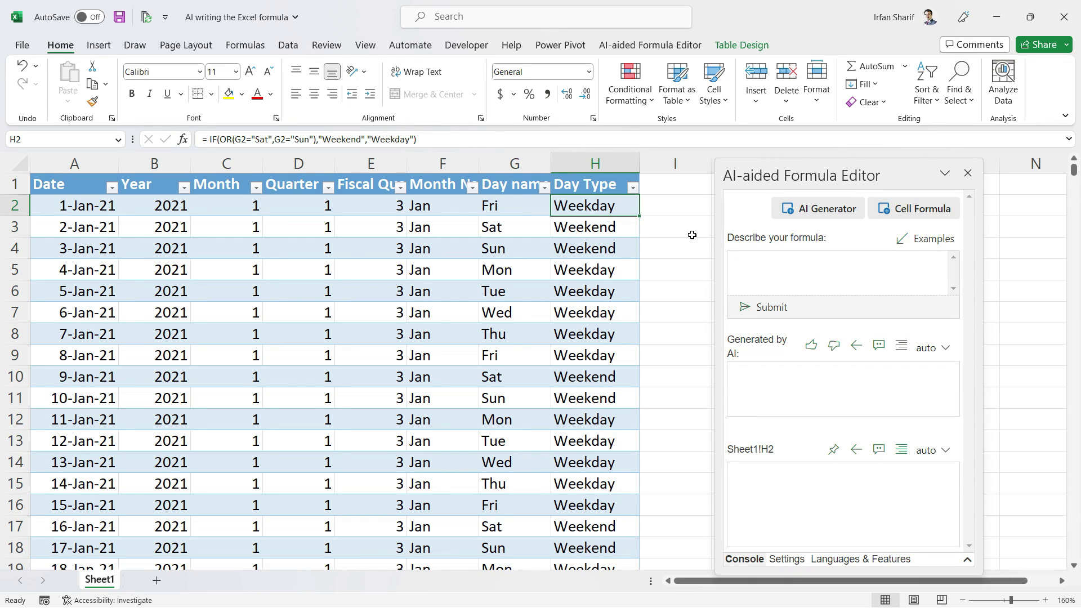
{"action": "left_click_drag", "start_coordinate": [845, 173], "coordinate": [912, 176]}
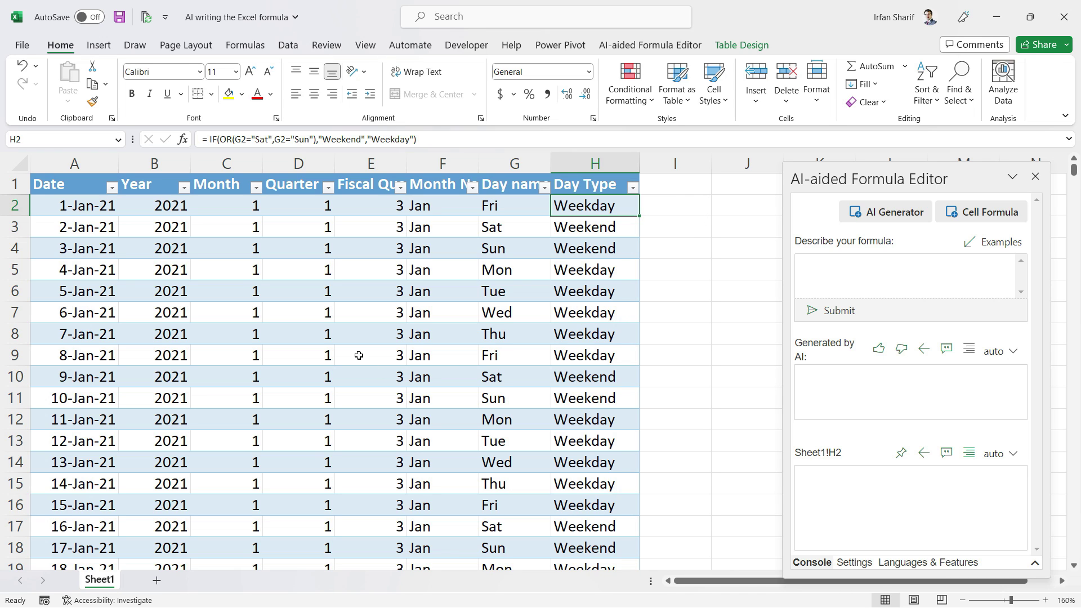
{"action": "left_click", "coordinate": [692, 185]}
{"action": "double_click", "coordinate": [697, 186]}
{"action": "type", "text": "Hlaf"}
{"action": "key", "text": "BackSpace"}
{"action": "key", "text": "BackSpace"}
{"action": "key", "text": "BackSpace"}
{"action": "type", "text": "afl"}
{"action": "key", "text": "Return"}
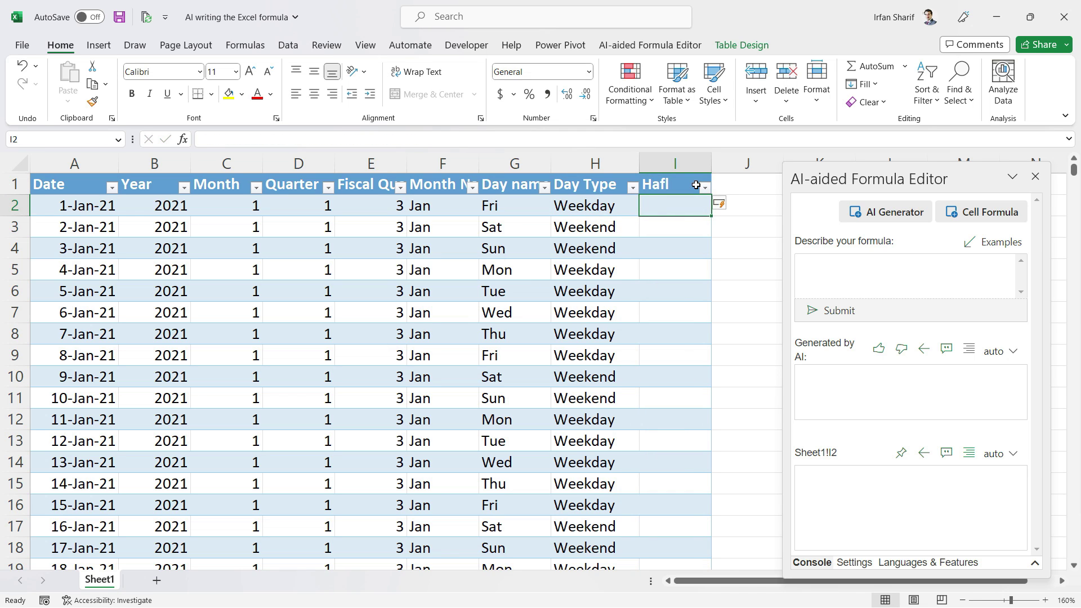
{"action": "key", "text": "Up"}
{"action": "double_click", "coordinate": [696, 185]}
{"action": "key", "text": "BackSpace"}
{"action": "type", "text": "lf"}
{"action": "key", "text": "Return"}
Step: Describe the formula for I2 as: If Day in A2 <=15, "First half" else "Second half"
{"action": "left_click", "coordinate": [835, 273]}
{"action": "type", "text": "If"}
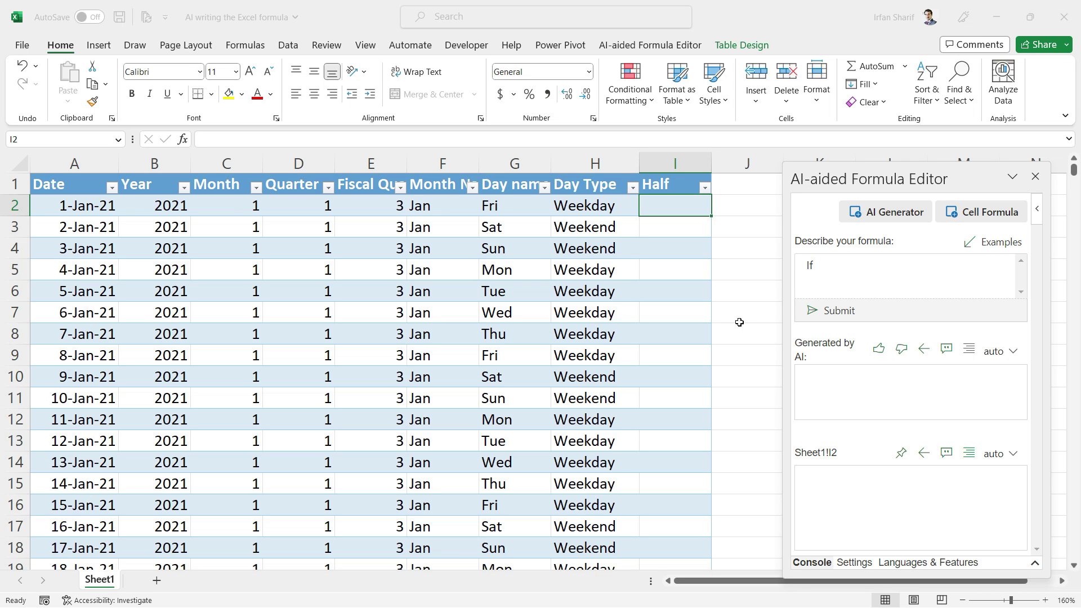
{"action": "type", "text": "Day in A2 "}
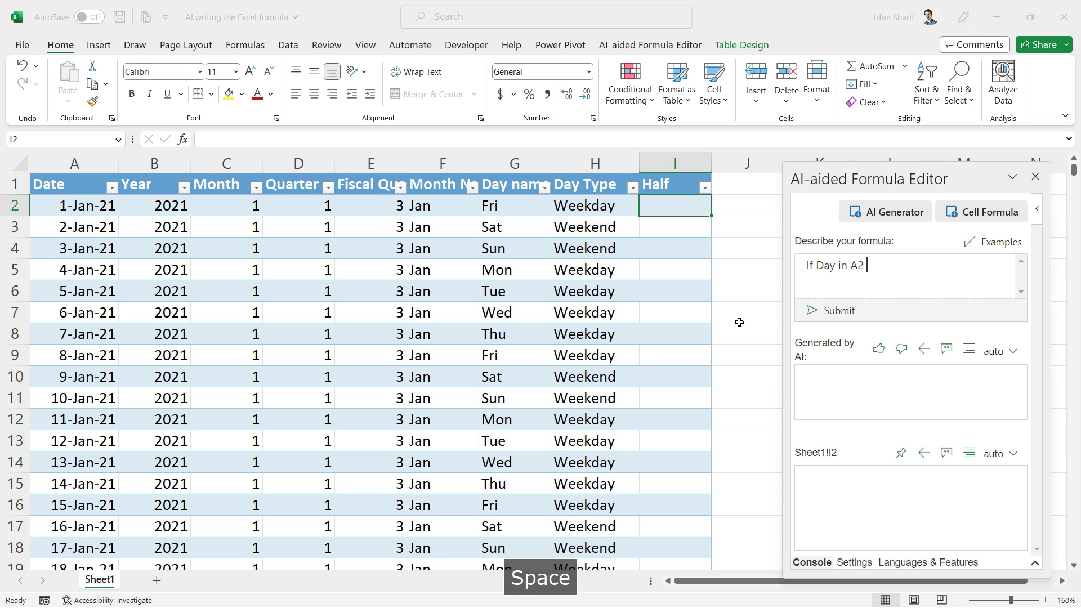
{"action": "type", "text": "<=15"}
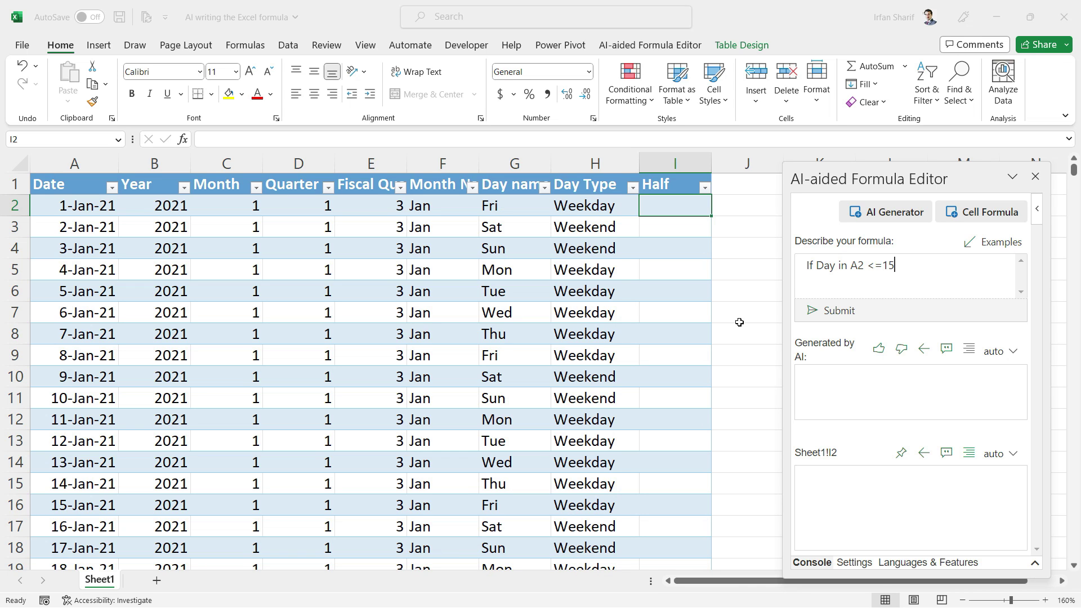
{"action": "type", "text": ", \"First half\" else "}
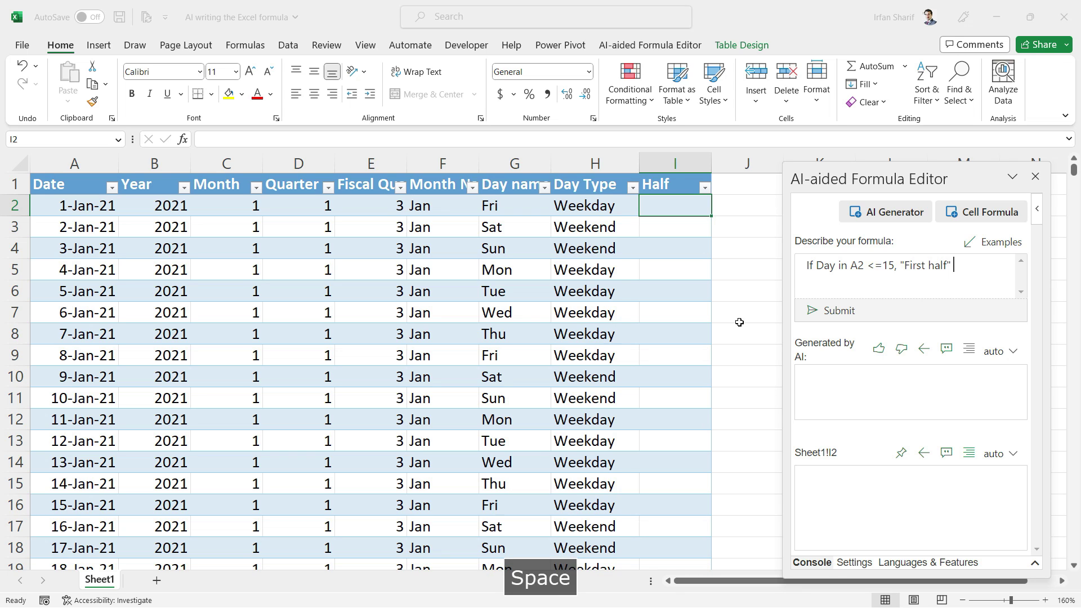
{"action": "type", "text": "\"Second half"}
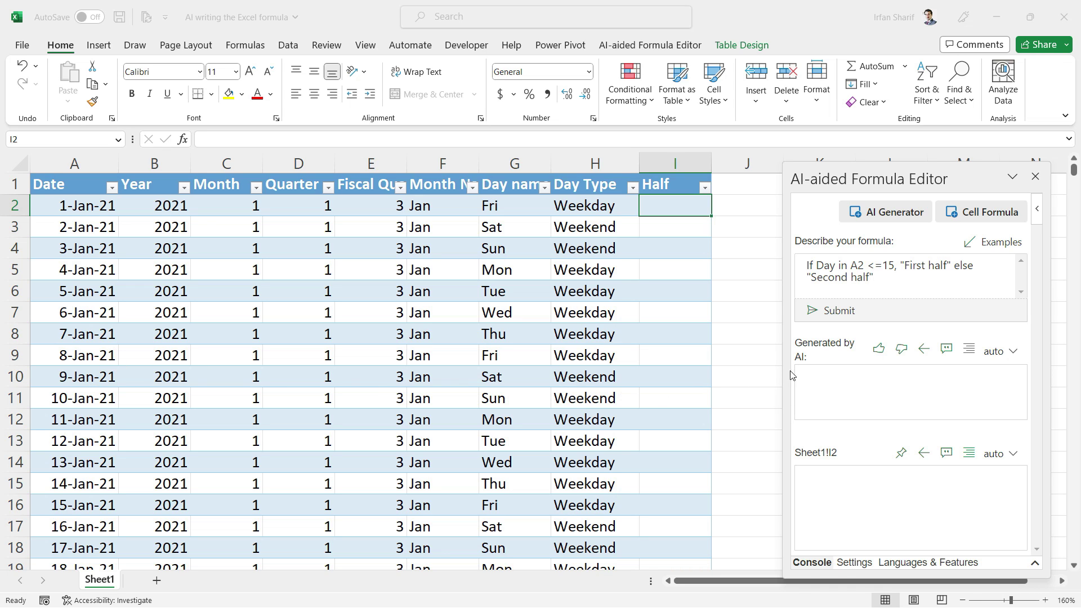
Step: Generate the First half/Second half formula from the description, insert it into I2, and widen the Half column to fit
{"action": "left_click", "coordinate": [841, 312]}
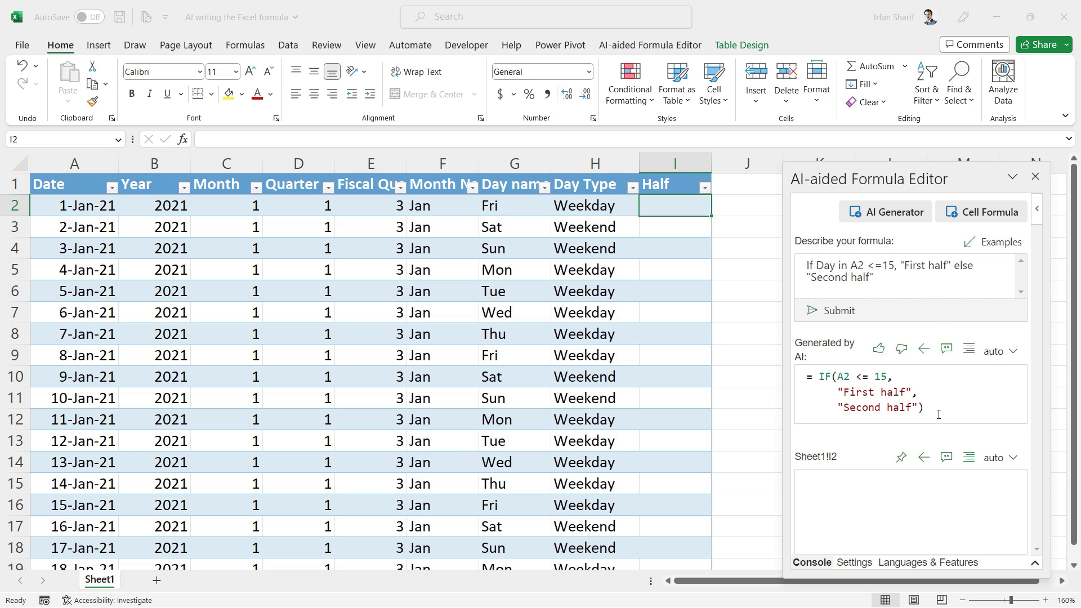
{"action": "left_click", "coordinate": [923, 349]}
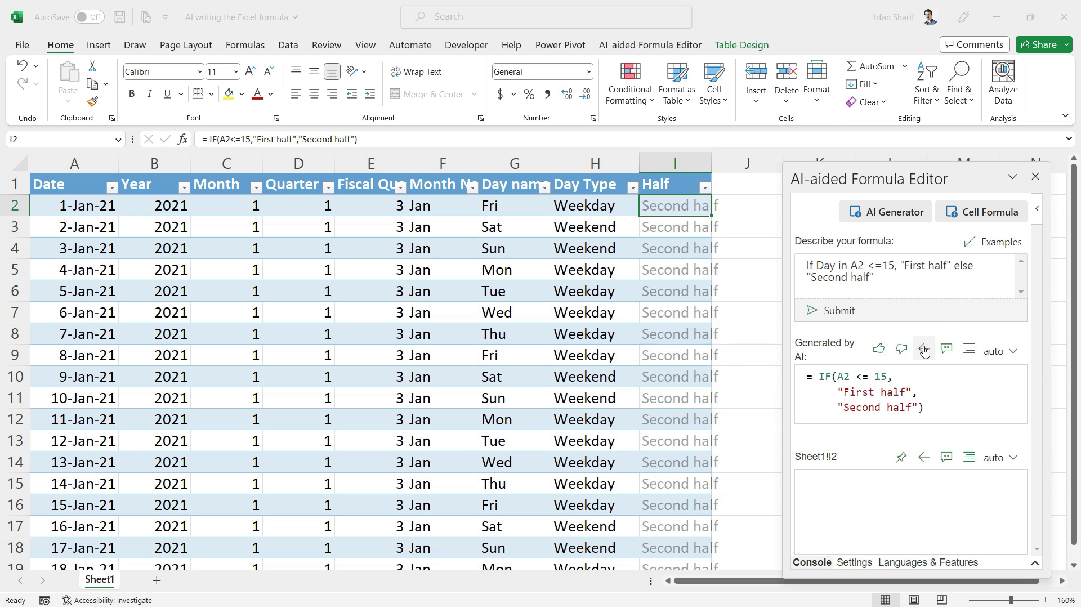
{"action": "left_click_drag", "start_coordinate": [711, 163], "coordinate": [730, 163]}
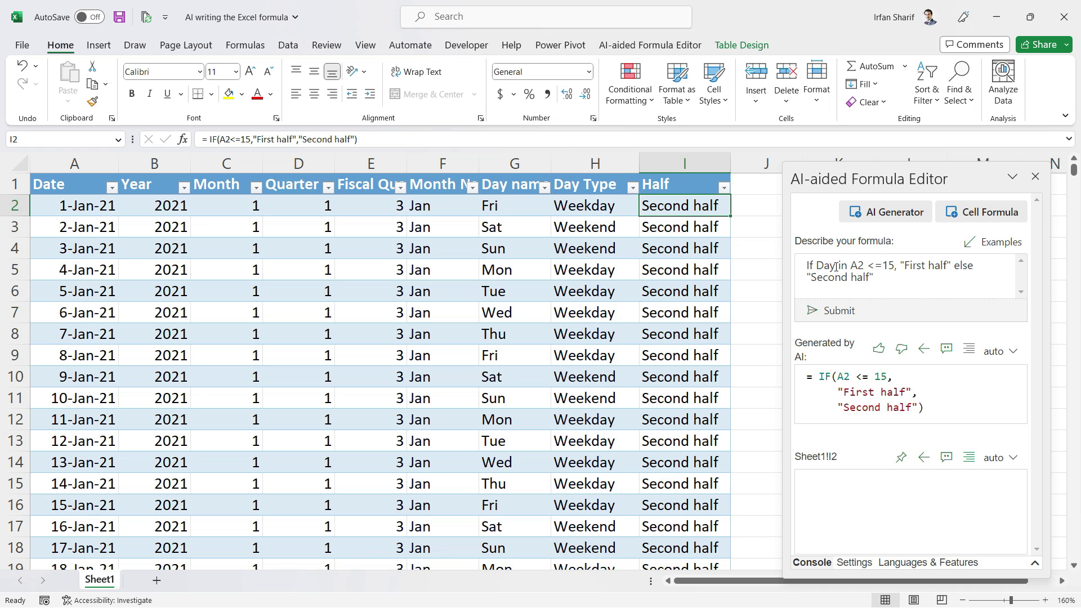
Step: Reword the description to "If Day in Date in A2 <=15", regenerate the formula, and insert it into I2
{"action": "left_click", "coordinate": [836, 266]}
{"action": "key", "text": "Right"}
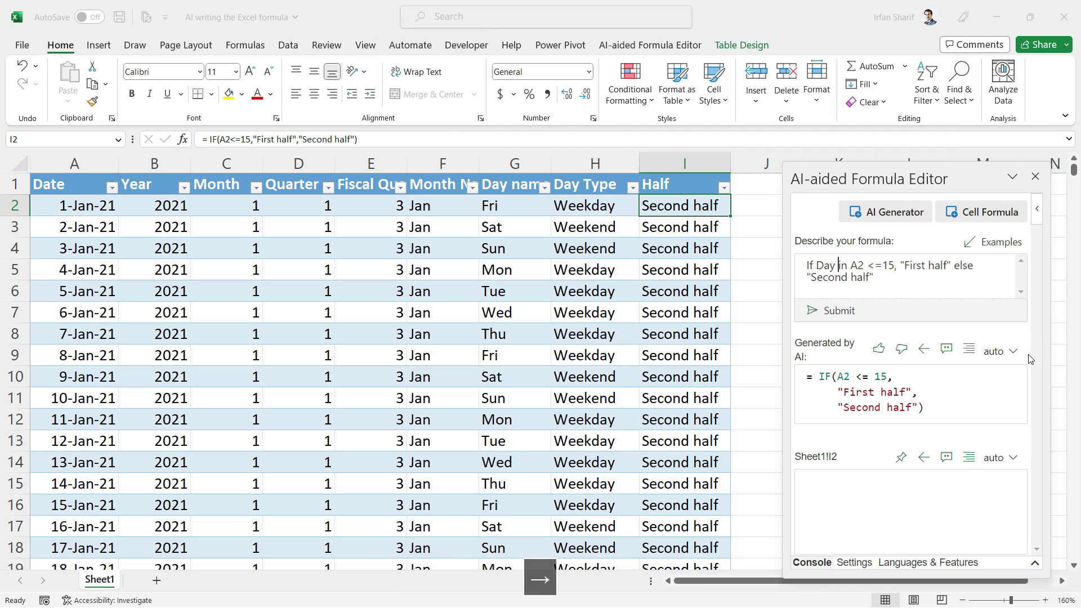
{"action": "type", "text": "in Date"}
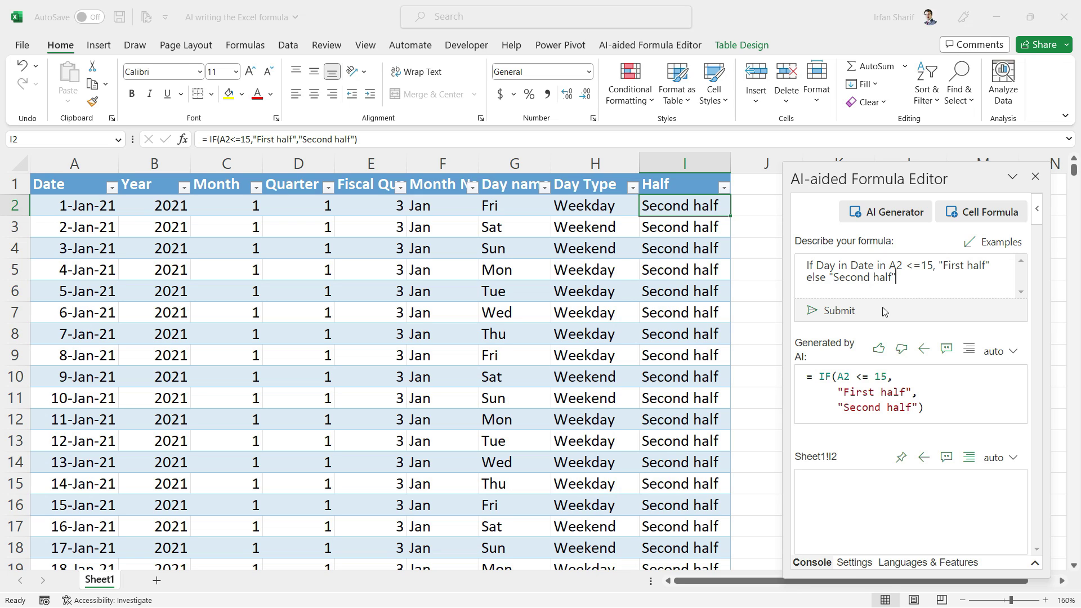
{"action": "left_click", "coordinate": [845, 316]}
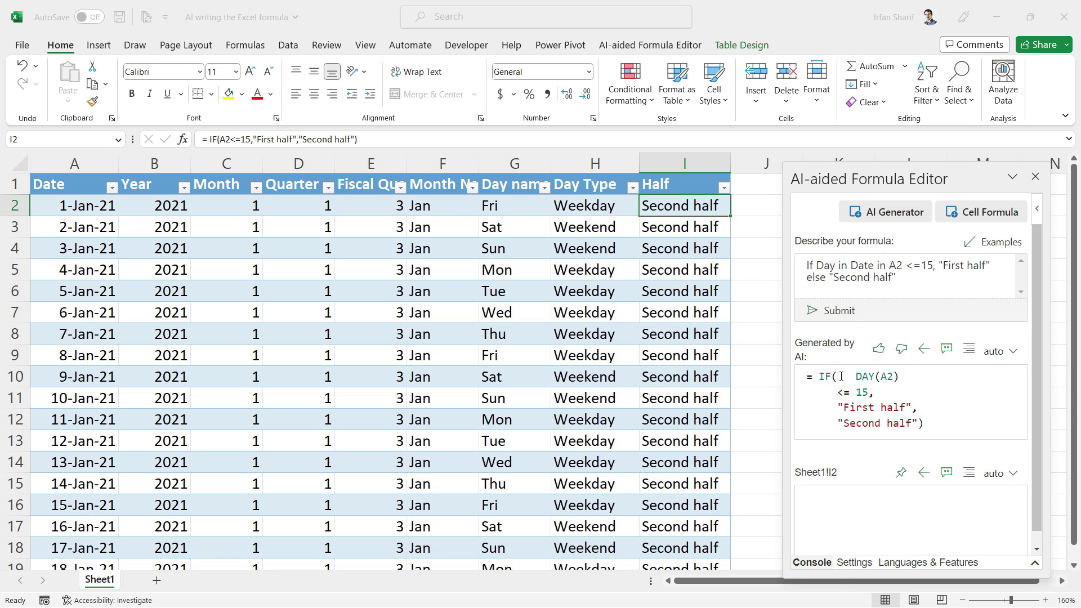
{"action": "left_click", "coordinate": [924, 349]}
Step: Check the Half column's values against the dates on both sides of mid-month in January and February 2021
{"action": "left_click", "coordinate": [717, 285]}
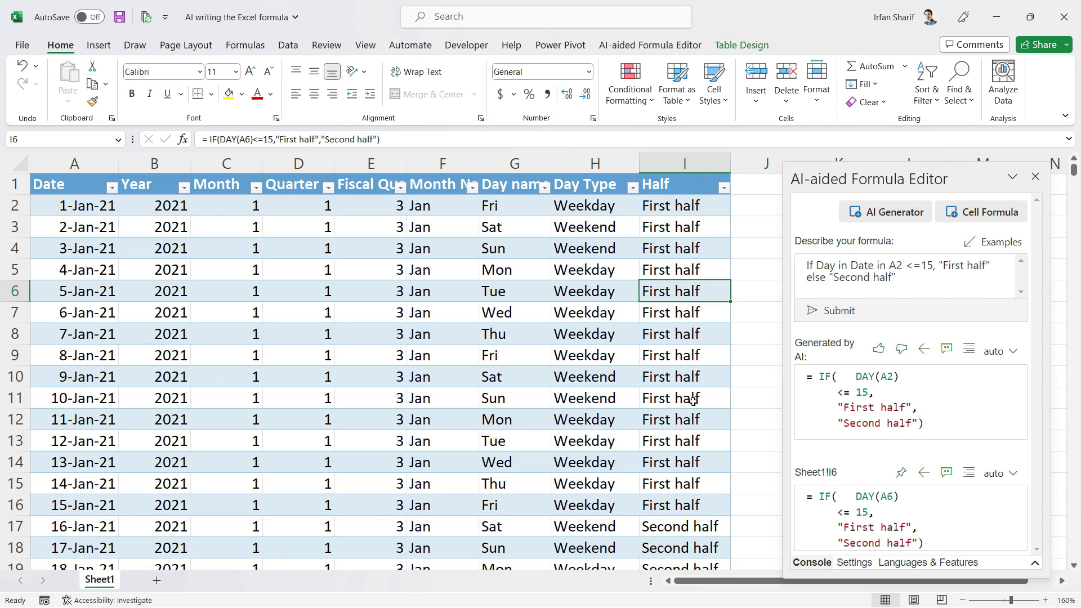
{"action": "left_click", "coordinate": [678, 504]}
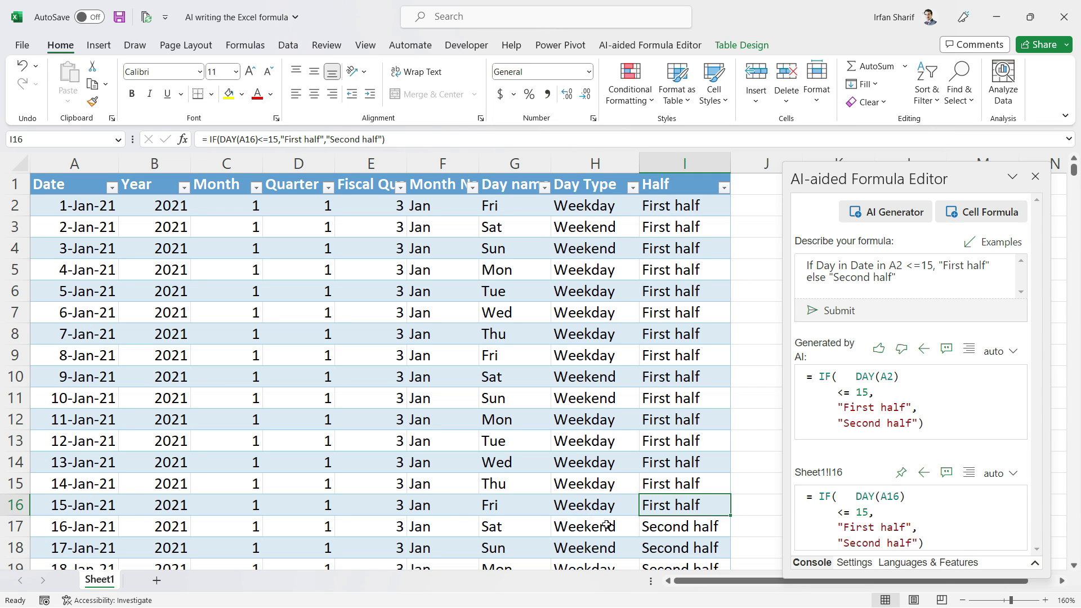
{"action": "key", "text": "Page_Down"}
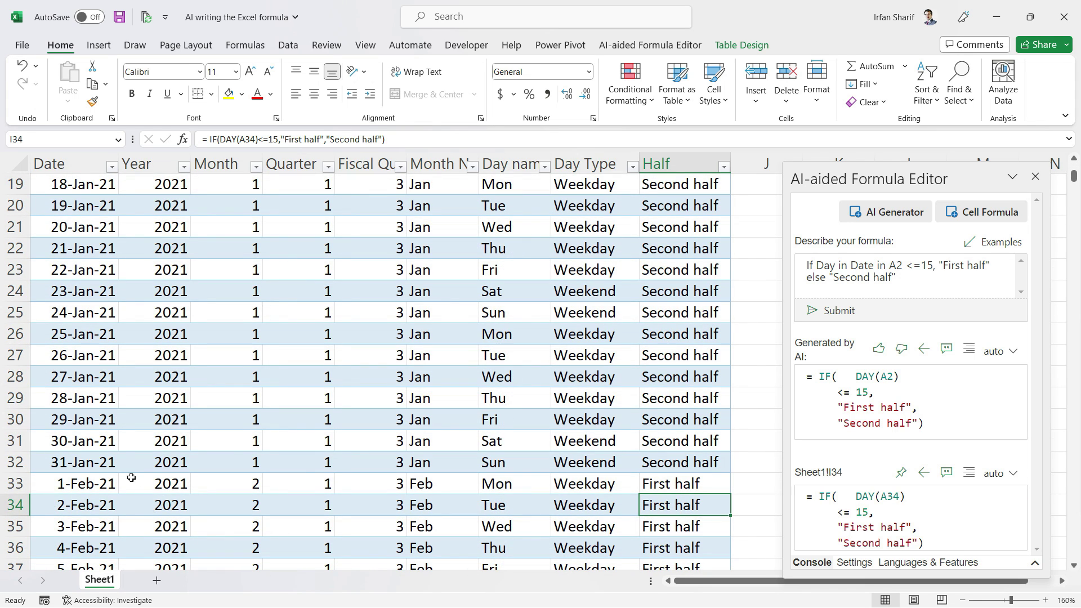
{"action": "left_click", "coordinate": [79, 483]}
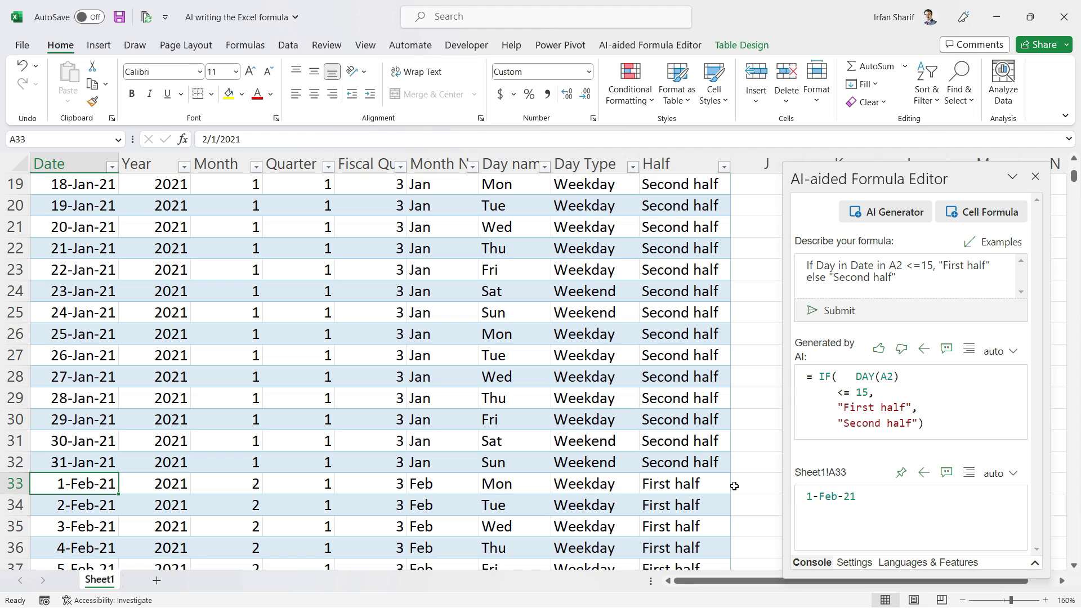
{"action": "key", "text": "Page_Down"}
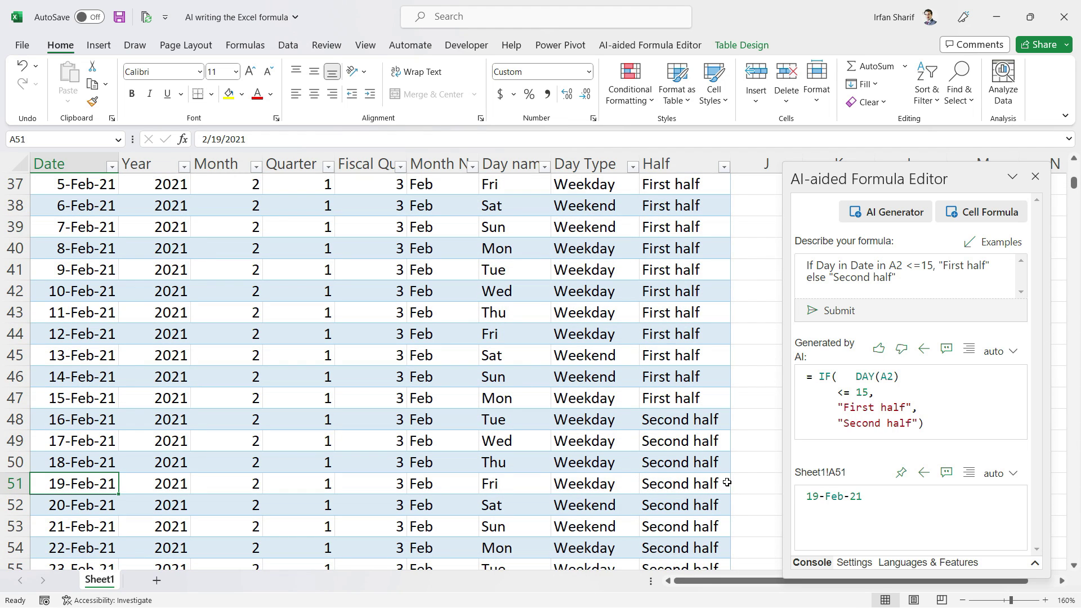
{"action": "left_click", "coordinate": [67, 418]}
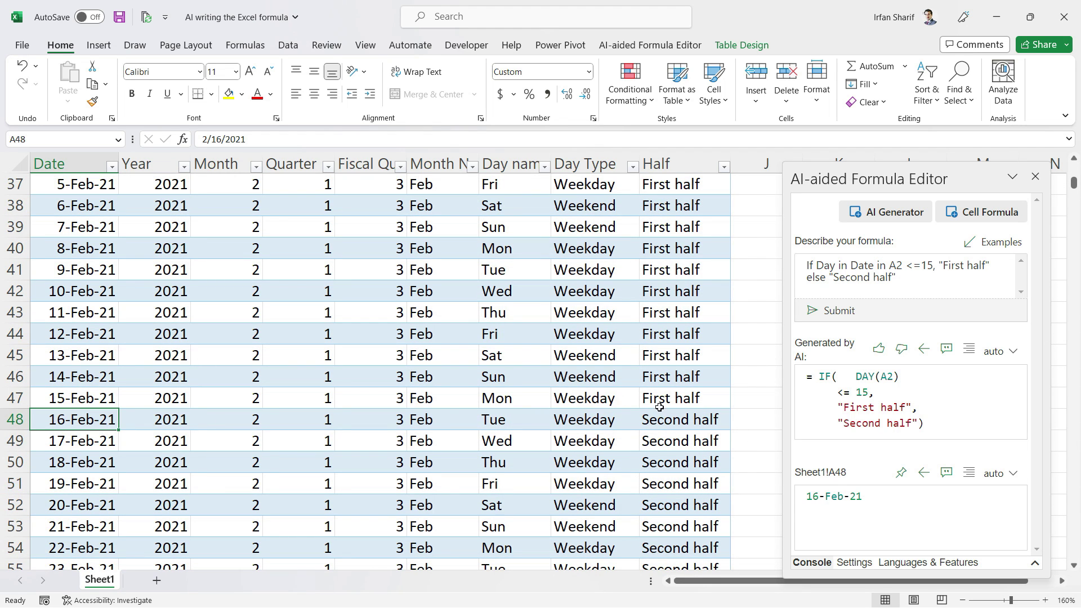
{"action": "key", "text": "Page_Up"}
{"action": "key", "text": "Page_Up"}
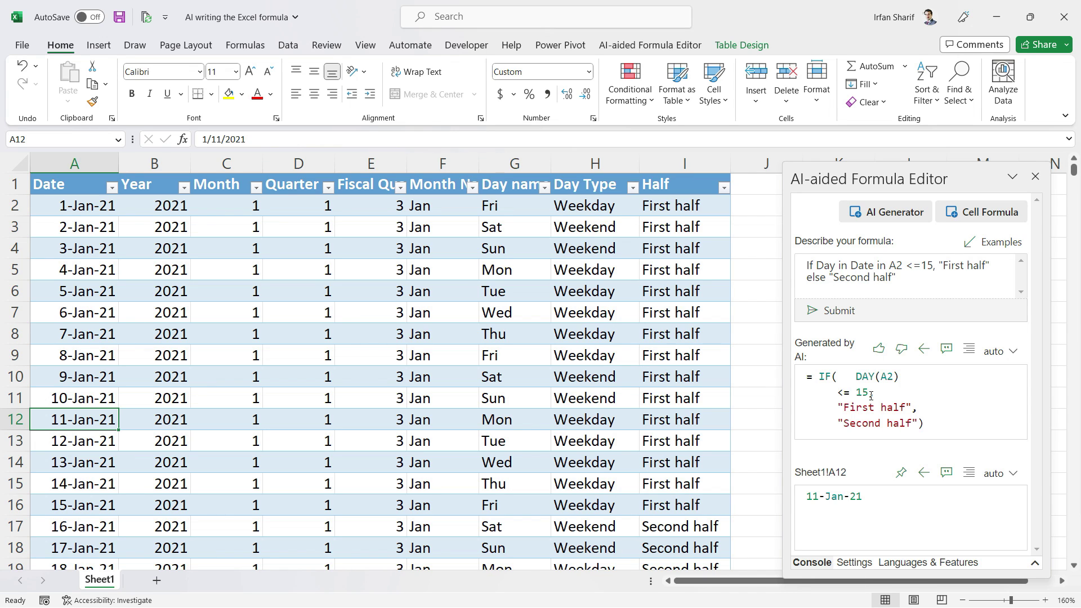
{"action": "key", "text": "F9"}
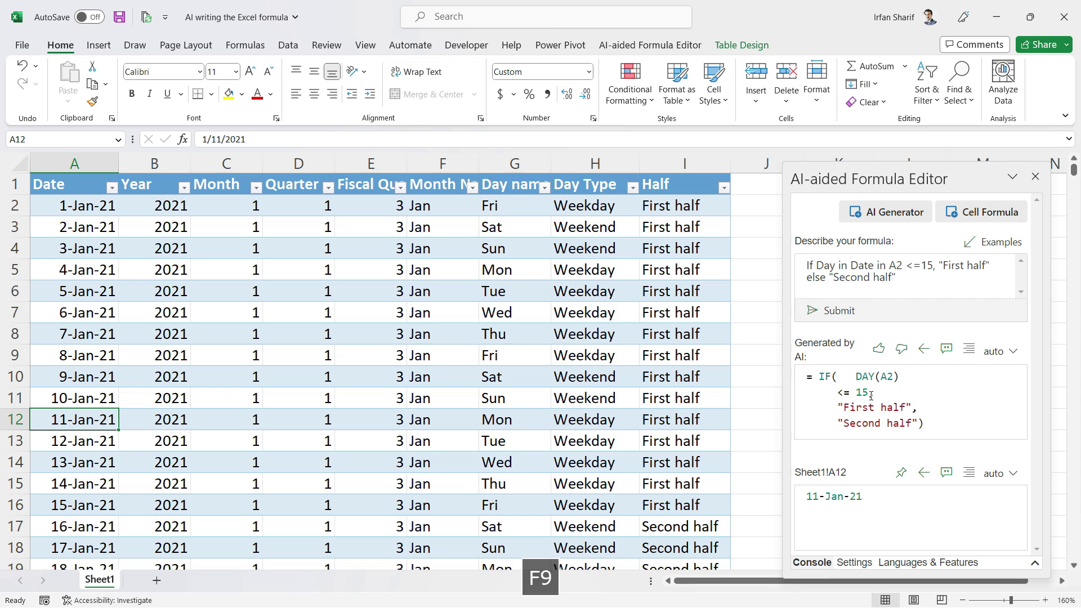
Step: Move the formula editor clear of the Half column and the empty column J beside the table
{"action": "left_click", "coordinate": [765, 254]}
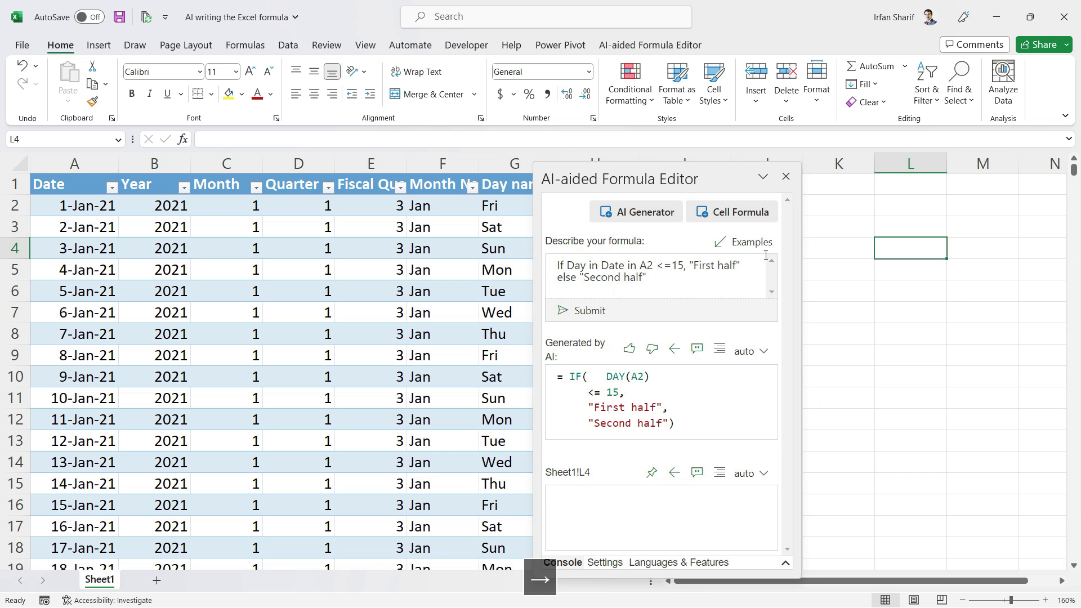
{"action": "key", "text": "Right"}
{"action": "key", "text": "Right"}
{"action": "key", "text": "Right"}
{"action": "left_click_drag", "start_coordinate": [687, 156], "coordinate": [929, 183]}
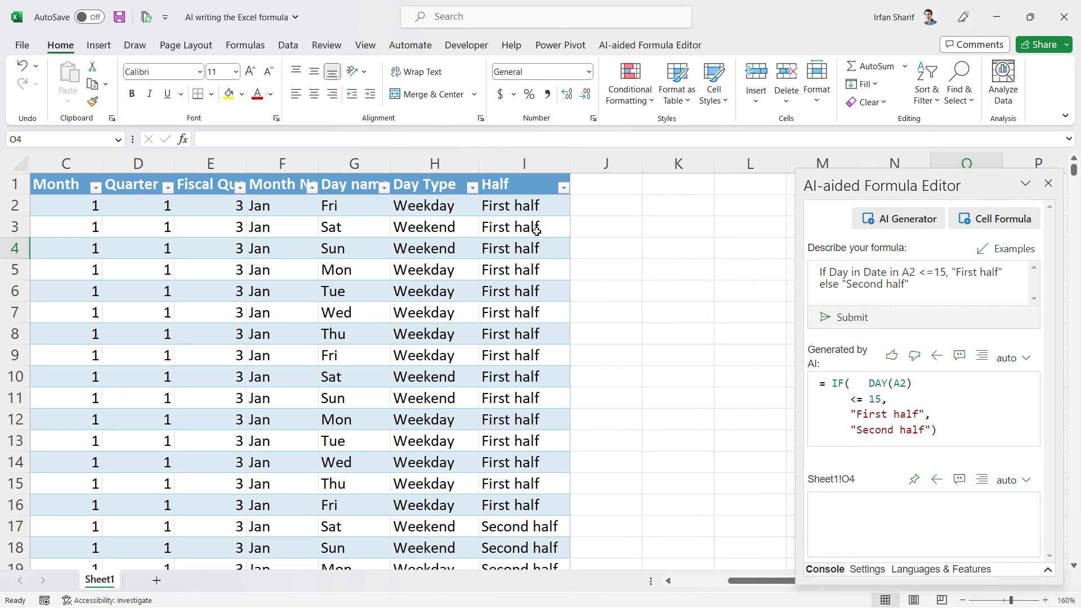
{"action": "left_click", "coordinate": [521, 219]}
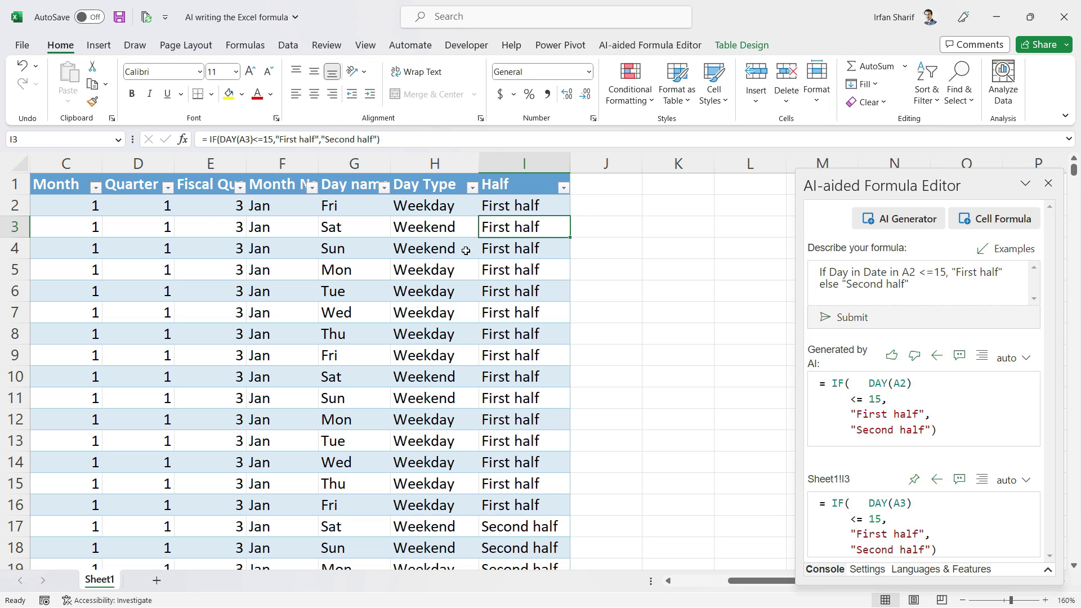
Step: Add a column headed "Damand type" to the table in J1
{"action": "left_click", "coordinate": [601, 184]}
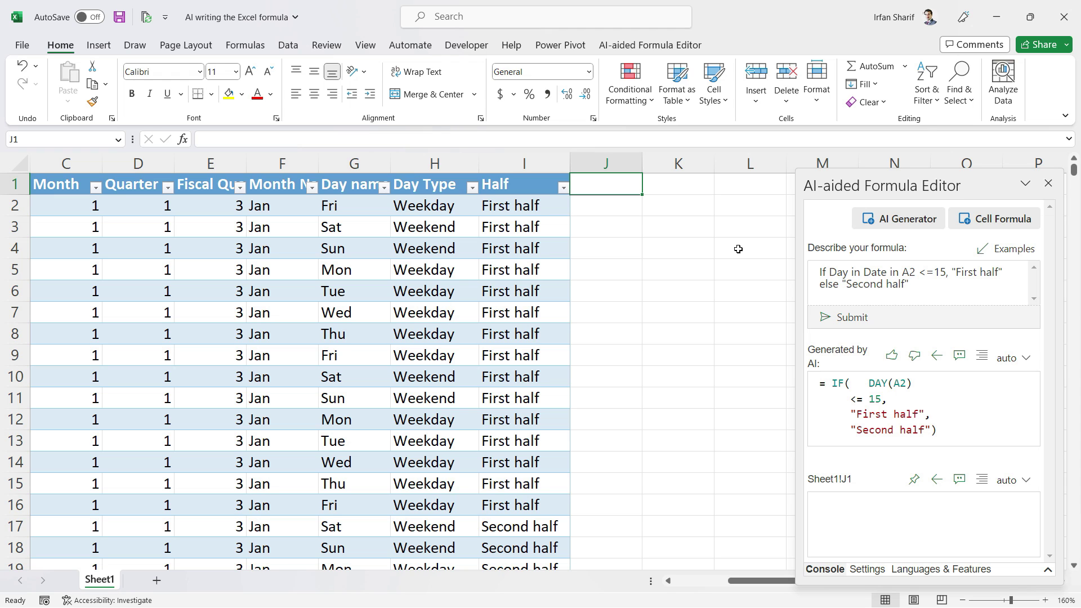
{"action": "type", "text": "Damand type"}
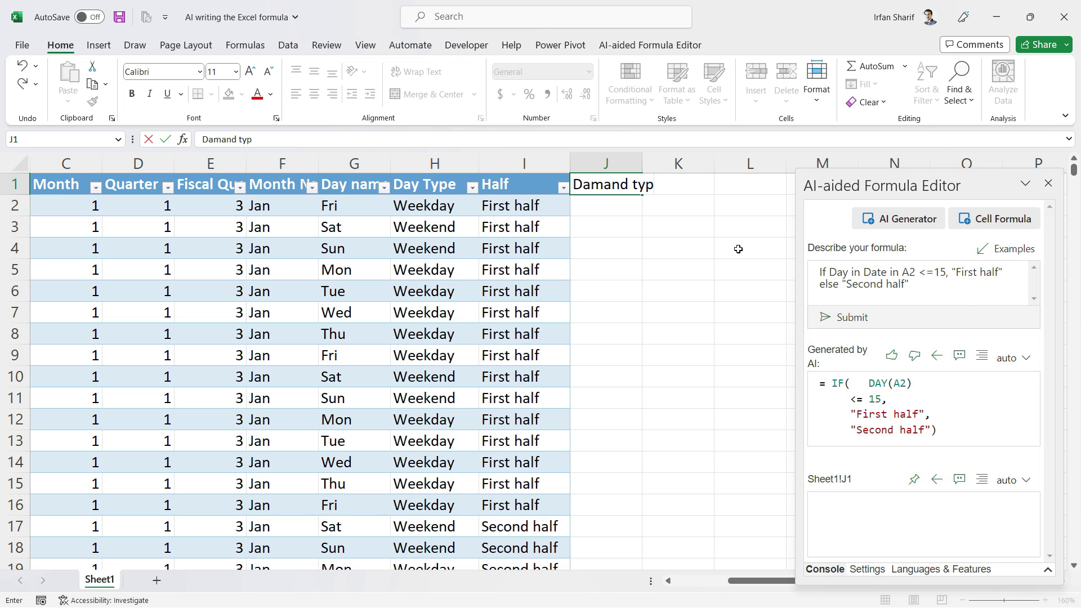
{"action": "key", "text": "Return"}
Step: Describe the formula for J2 as: If I2 is "First half" and H2 is "Weekend" then "High demand" else "Low demand"
{"action": "left_click", "coordinate": [926, 290]}
{"action": "key", "text": "ctrl+a"}
{"action": "key", "text": "BackSpace"}
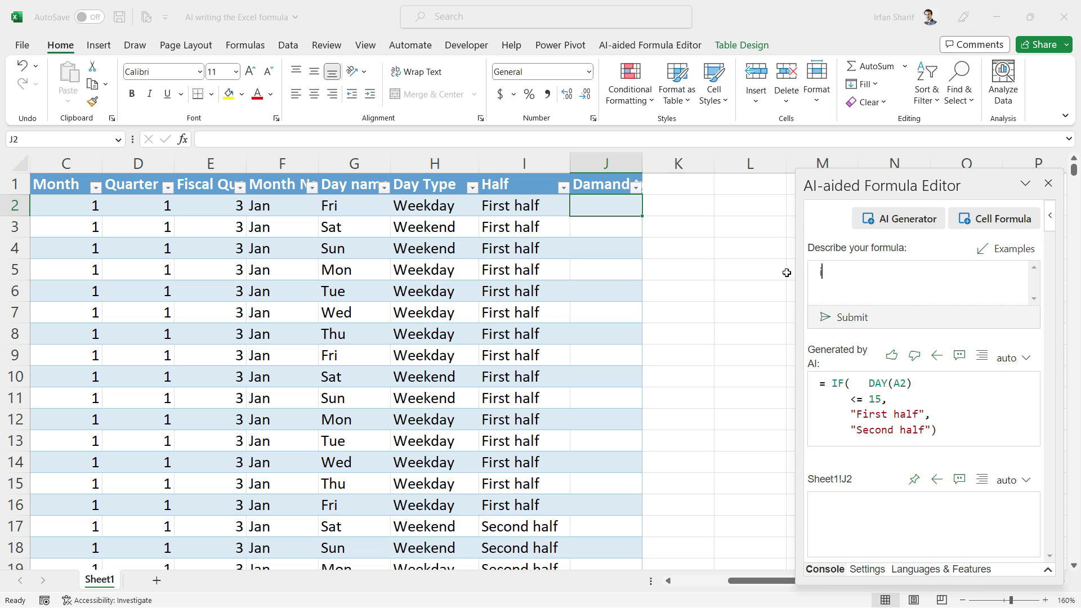
{"action": "type", "text": "If I2 is "}
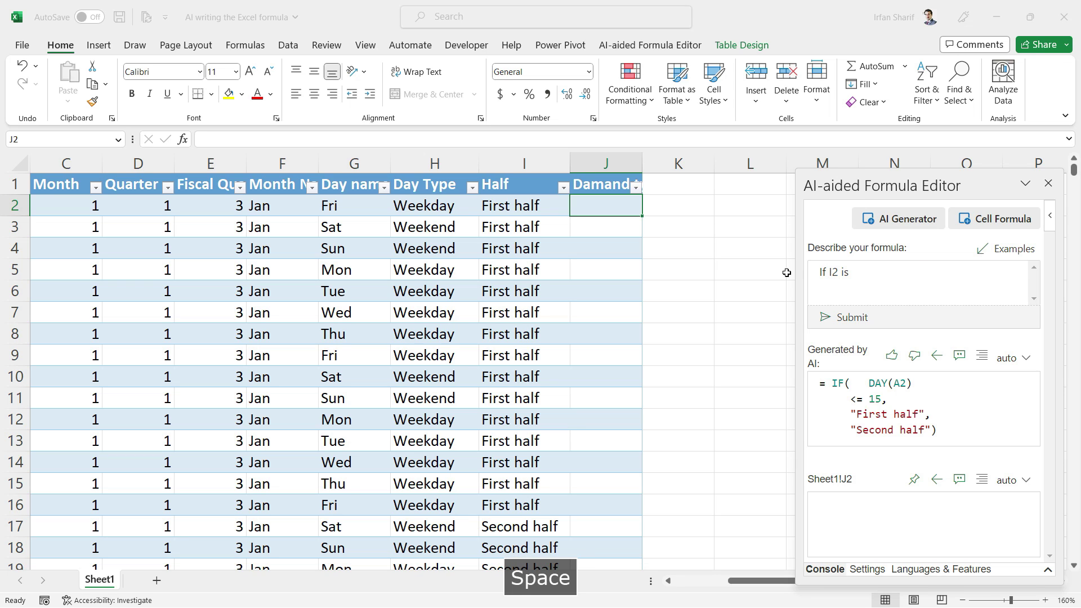
{"action": "type", "text": "\"First half\""}
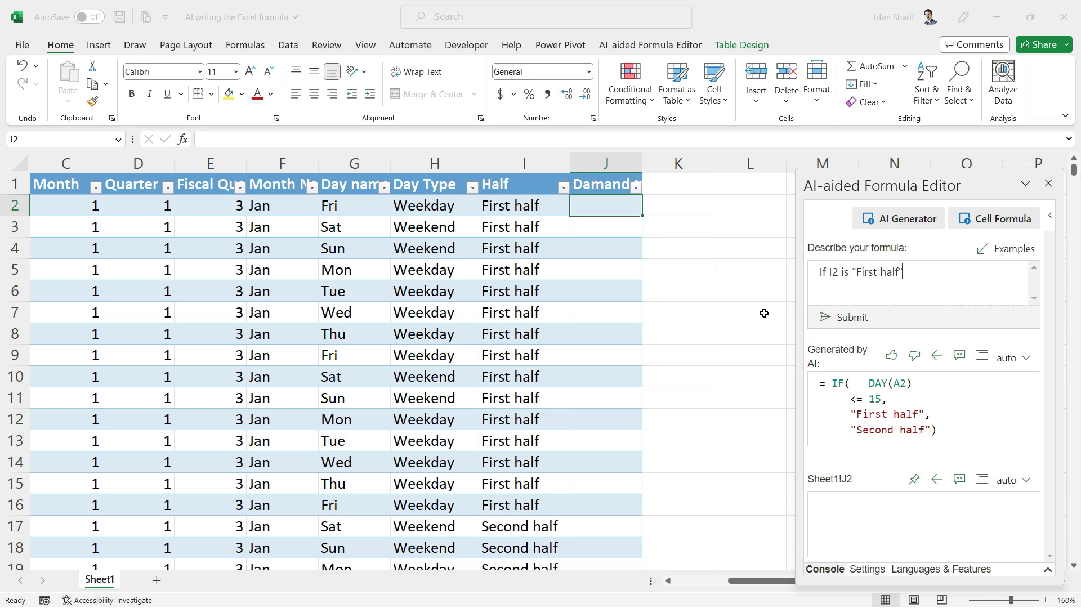
{"action": "type", "text": "and H2 is "}
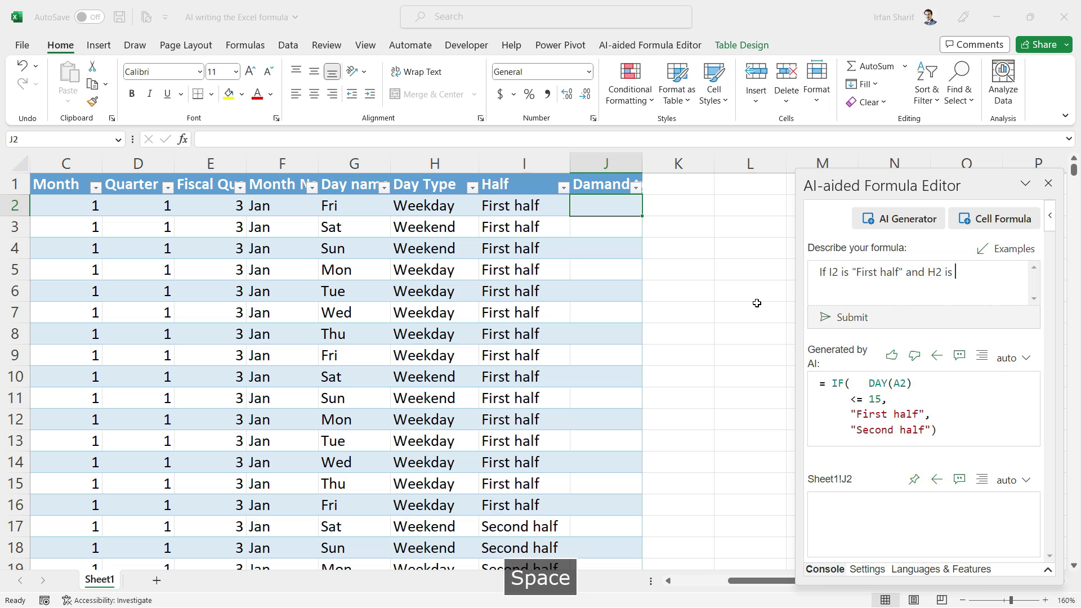
{"action": "type", "text": "\"Weekend"}
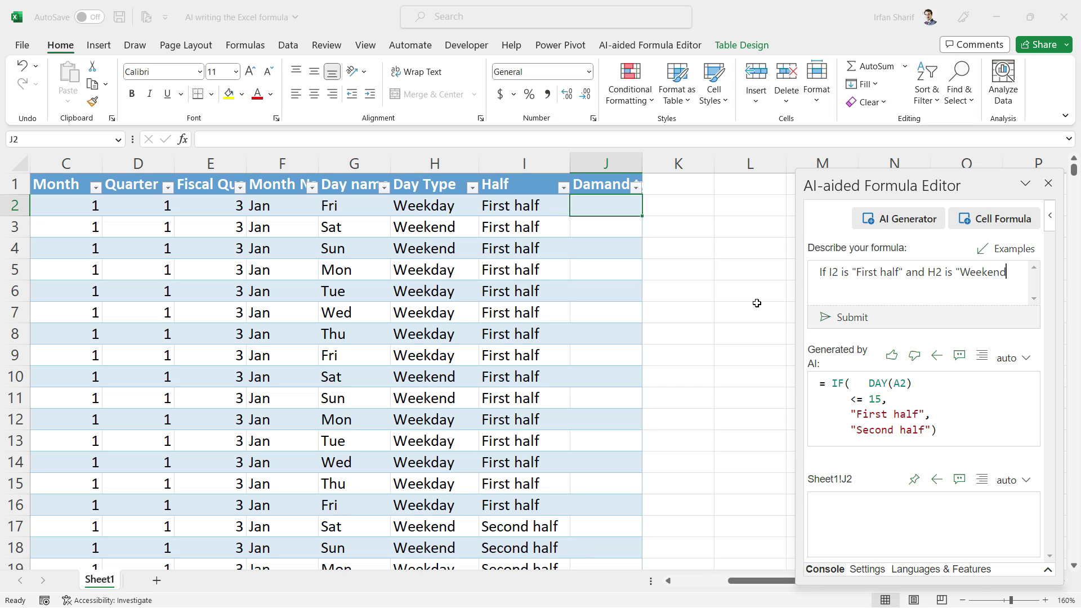
{"action": "type", "text": "\" then "}
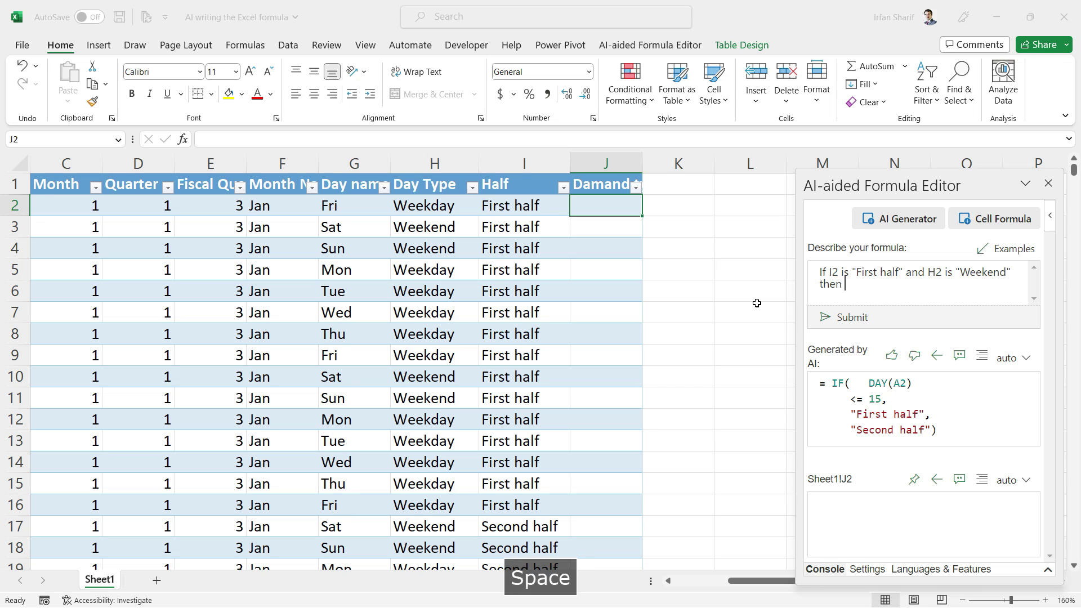
{"action": "type", "text": "\"High deamnd"}
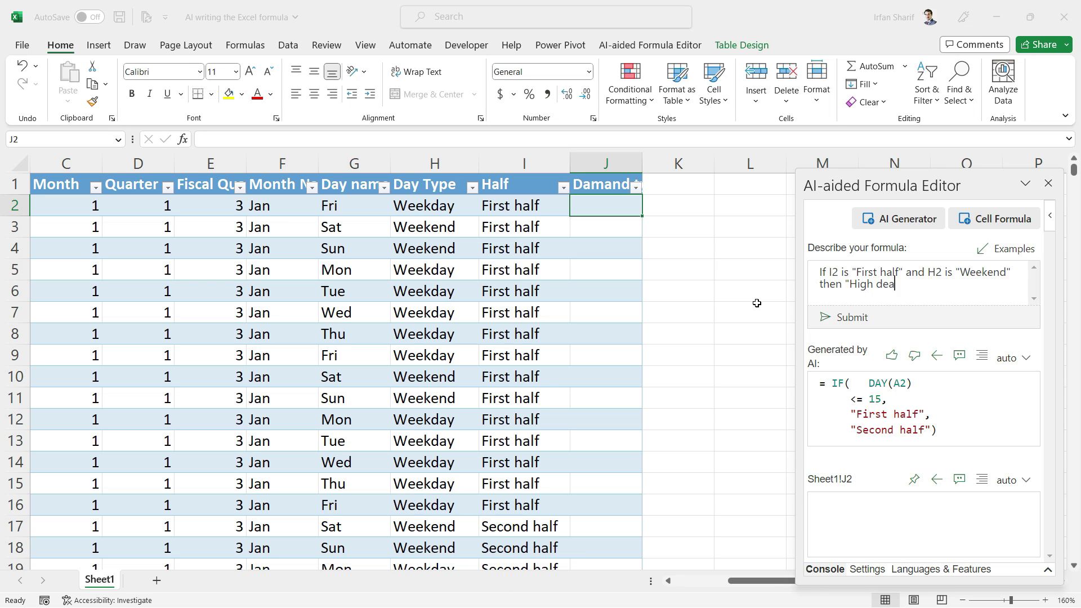
{"action": "key", "text": "BackSpace"}
{"action": "key", "text": "BackSpace"}
{"action": "key", "text": "BackSpace"}
{"action": "key", "text": "BackSpace"}
{"action": "type", "text": "mand\" else \"Low demand"}
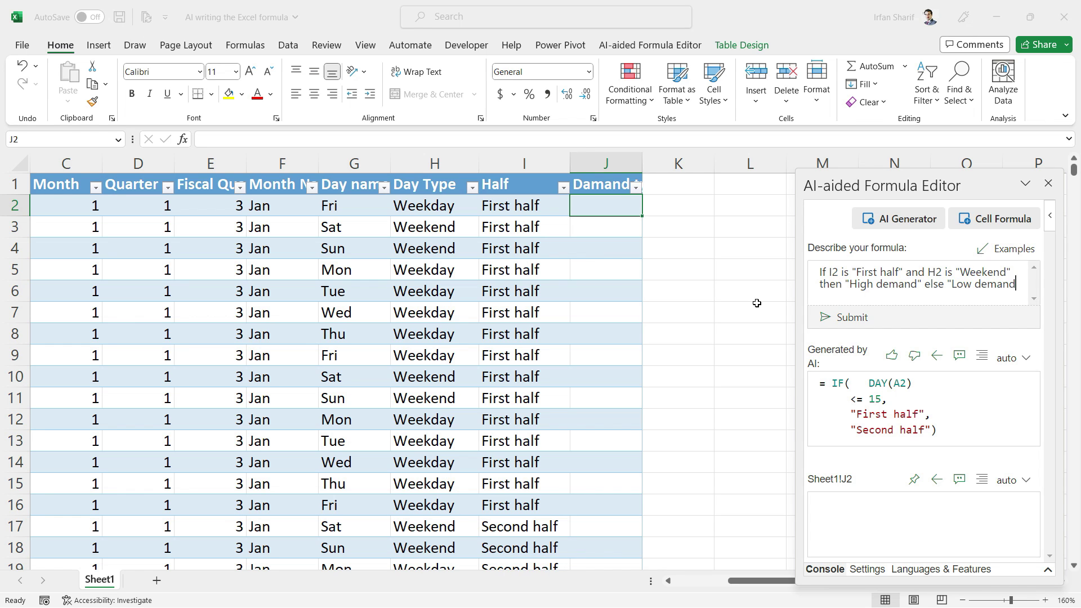
{"action": "type", "text": "\""}
Step: Generate the High demand/Low demand formula from the description, insert it into J2, and widen column J to fit
{"action": "left_click", "coordinate": [858, 318]}
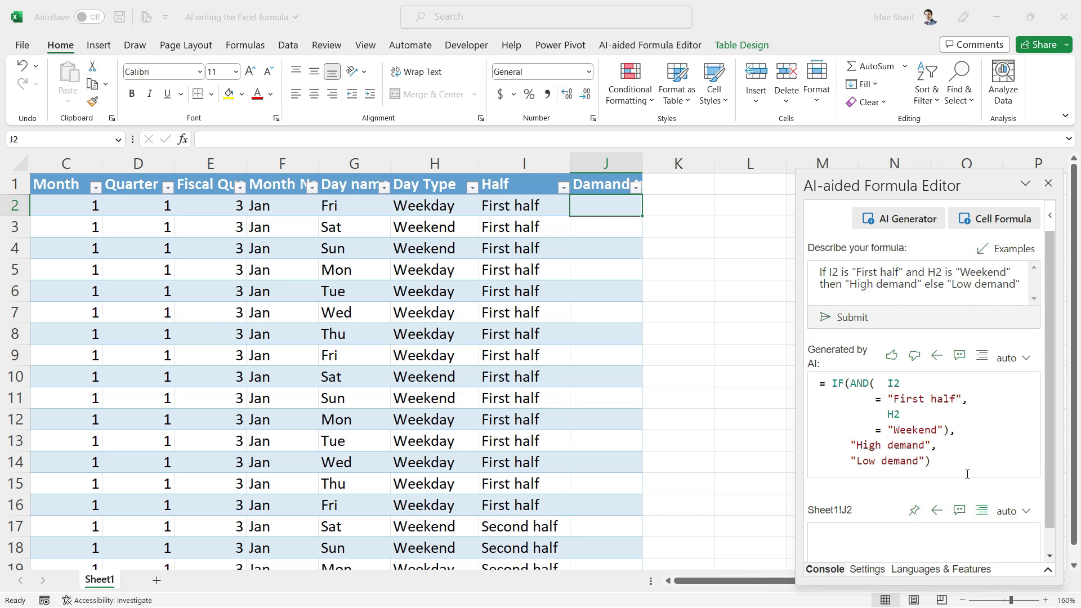
{"action": "left_click", "coordinate": [938, 357]}
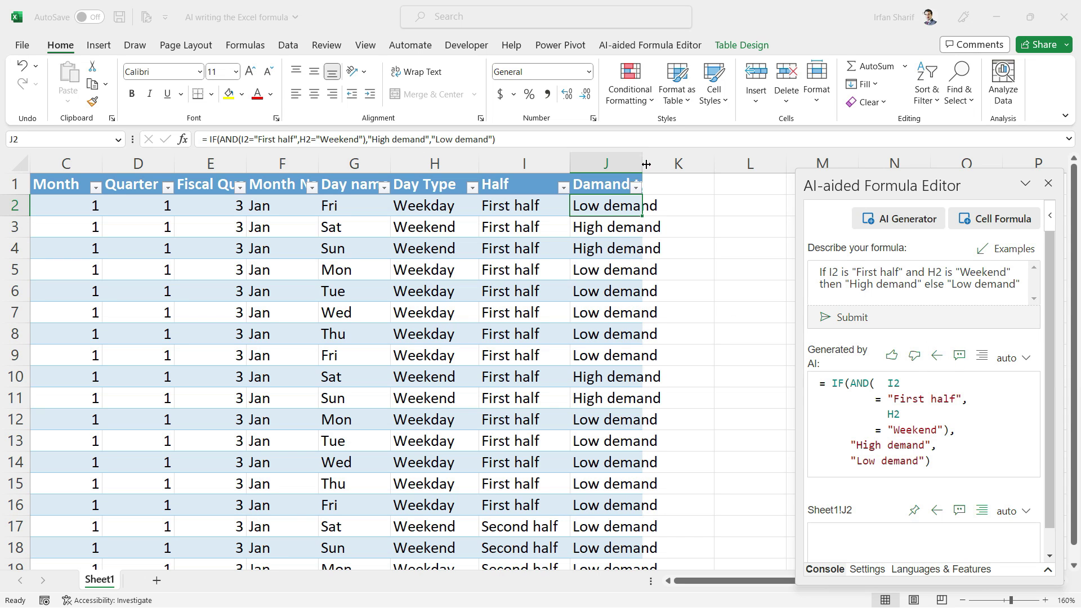
{"action": "double_click", "coordinate": [663, 163]}
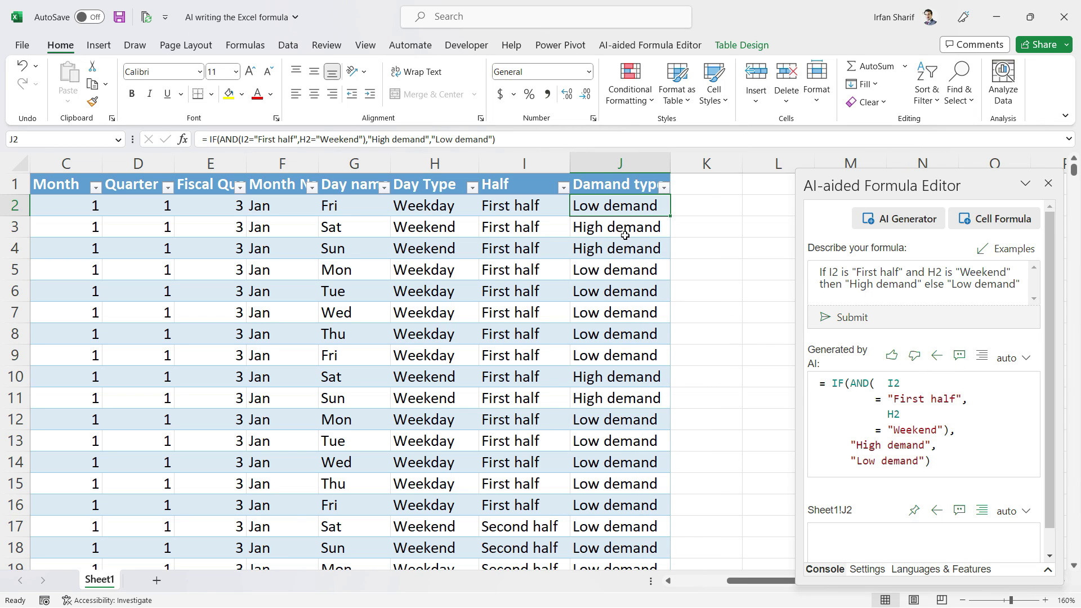
Step: Check the demand types against the Day Type and Half values across the January rows
{"action": "left_click", "coordinate": [432, 206]}
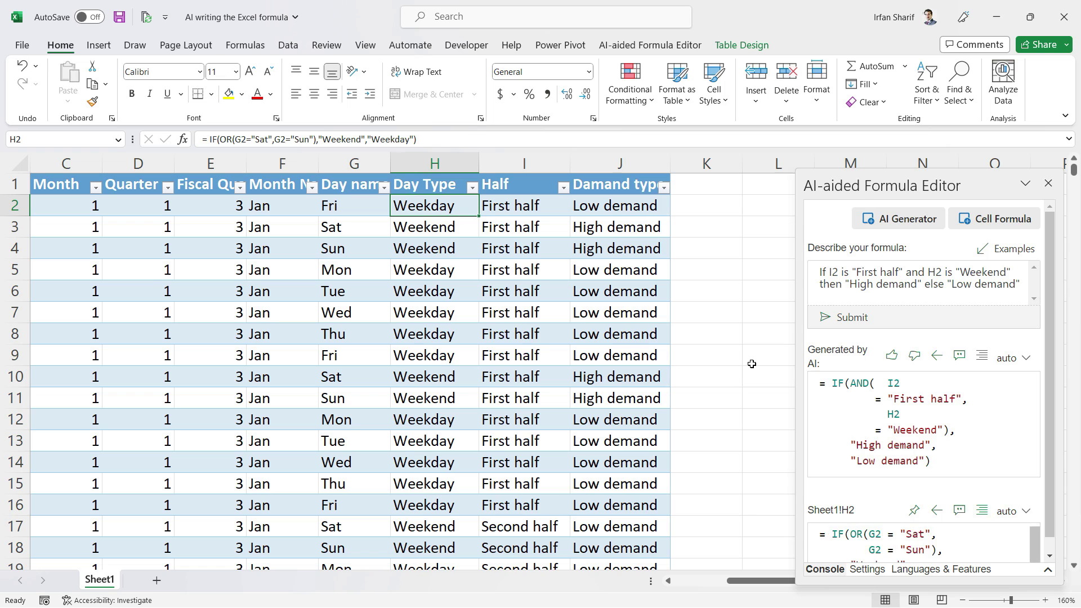
{"action": "key", "text": "Down"}
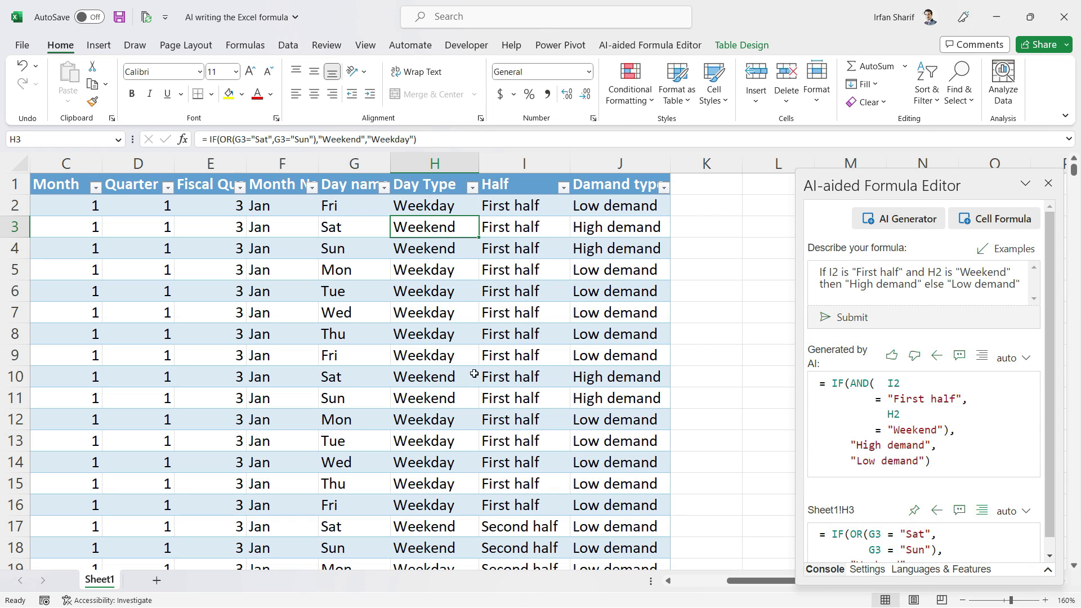
{"action": "left_click", "coordinate": [624, 501]}
{"action": "key", "text": "Down"}
{"action": "key", "text": "Down"}
{"action": "key", "text": "Down"}
{"action": "key", "text": "Down"}
{"action": "key", "text": "Down"}
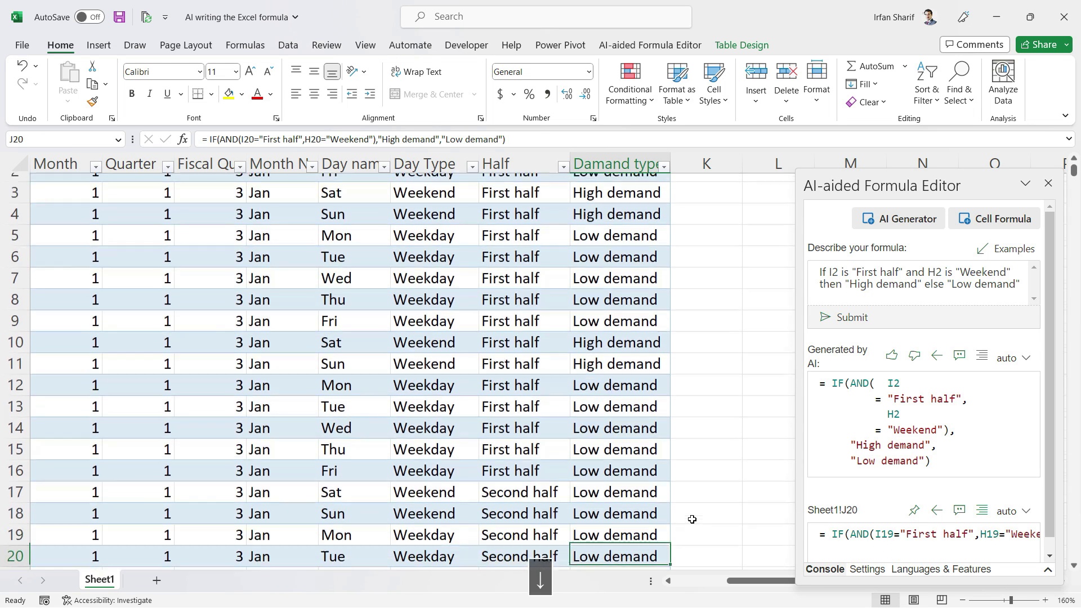
{"action": "key", "text": "Down"}
{"action": "key", "text": "Up"}
{"action": "key", "text": "Up"}
{"action": "key", "text": "Up"}
{"action": "key", "text": "Up"}
{"action": "key", "text": "Left"}
{"action": "key", "text": "Left"}
{"action": "key", "text": "Left"}
{"action": "key", "text": "Right"}
{"action": "key", "text": "Right"}
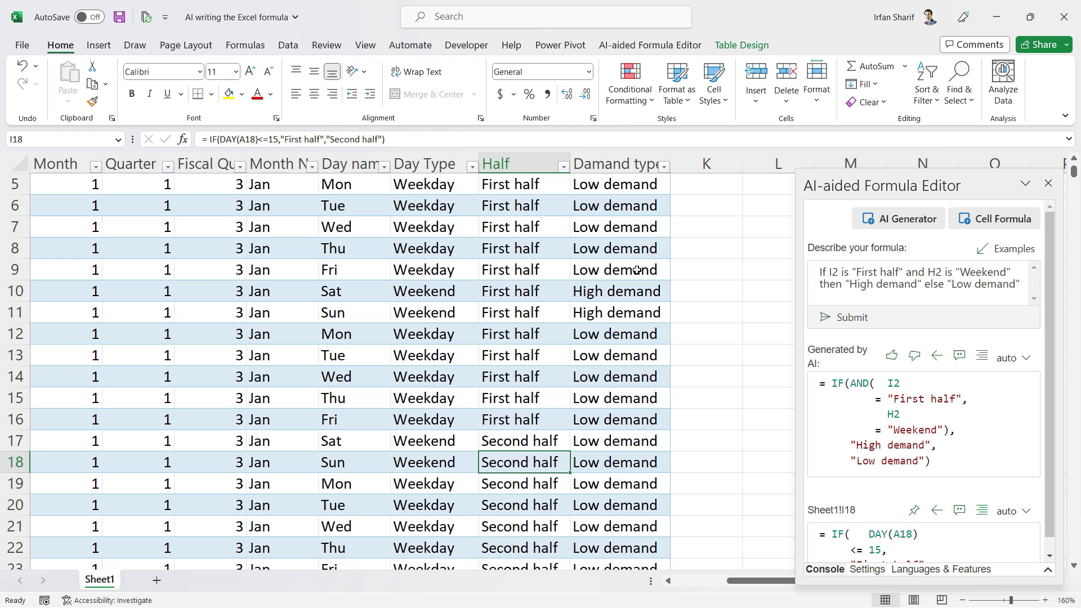
Step: Return to the Date header in A1 to look over the table from its first column
{"action": "key", "text": "ctrl+Up"}
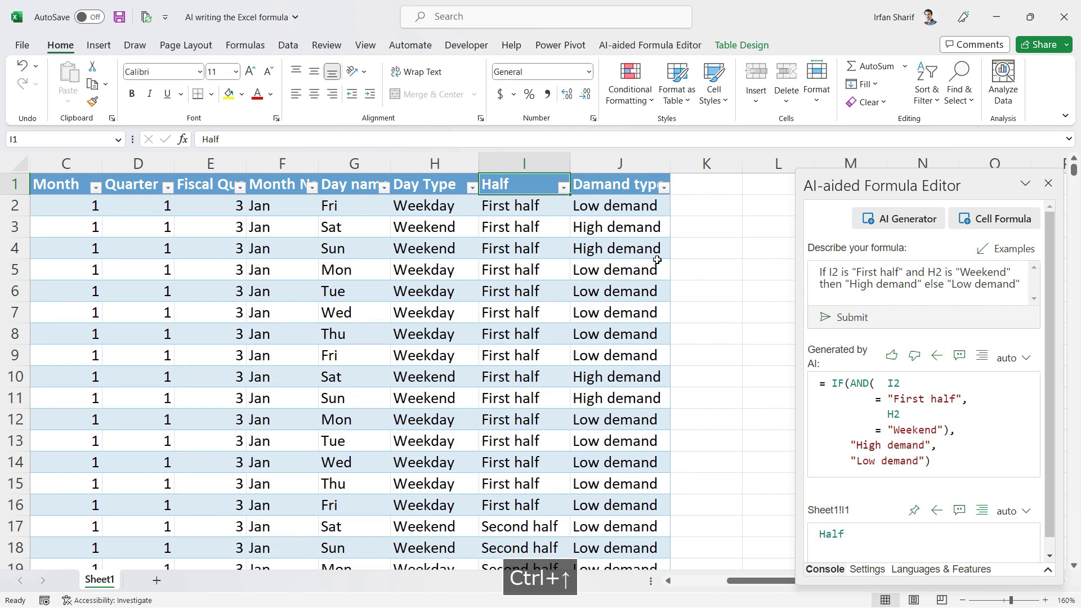
{"action": "key", "text": "Left"}
{"action": "key", "text": "Left"}
{"action": "key", "text": "Left"}
{"action": "key", "text": "Left"}
{"action": "key", "text": "Left"}
{"action": "key", "text": "Left"}
{"action": "key", "text": "Left"}
{"action": "key", "text": "Left"}
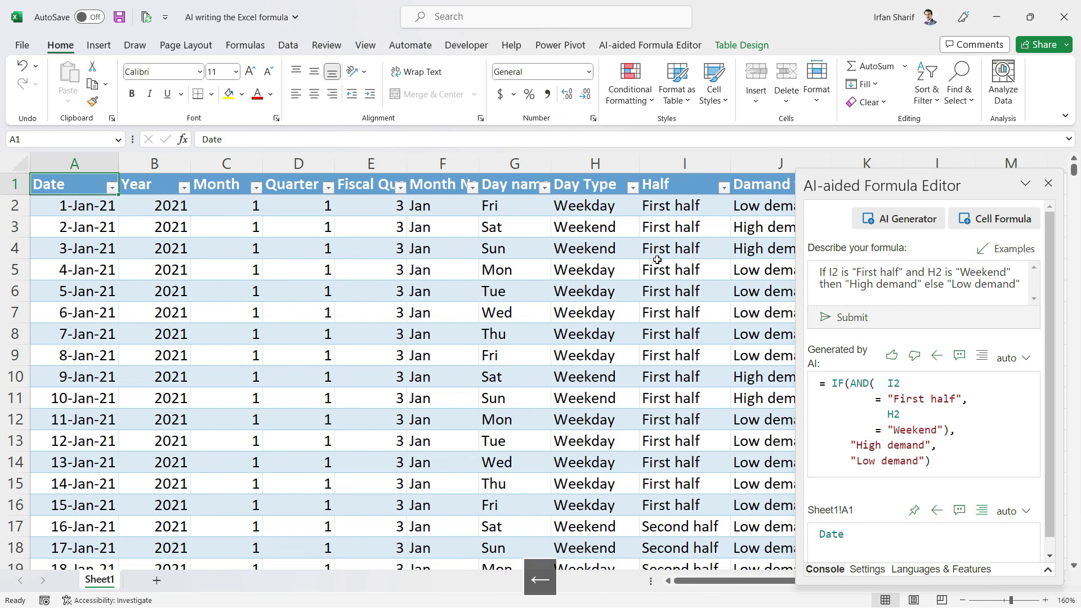